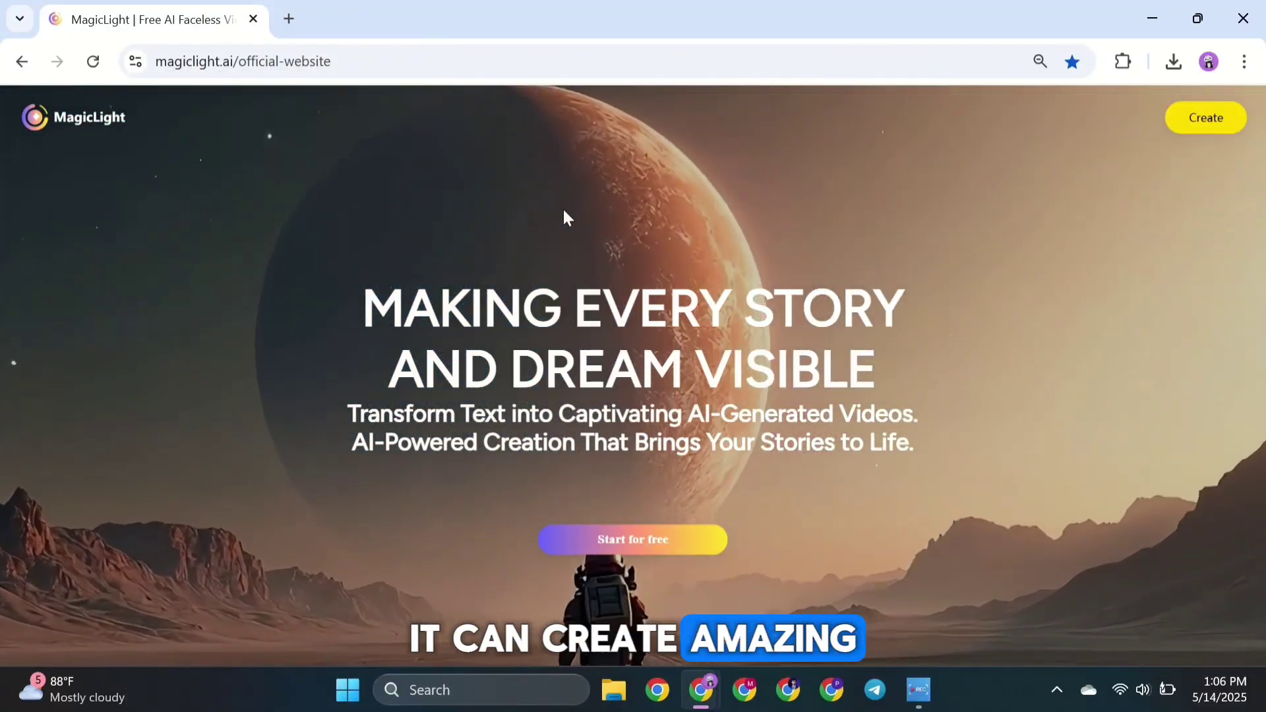
# Browse the Long Videos, Character and language sections, then launch the free app via Start for free.
pyautogui.scroll(-10, 599, 264)
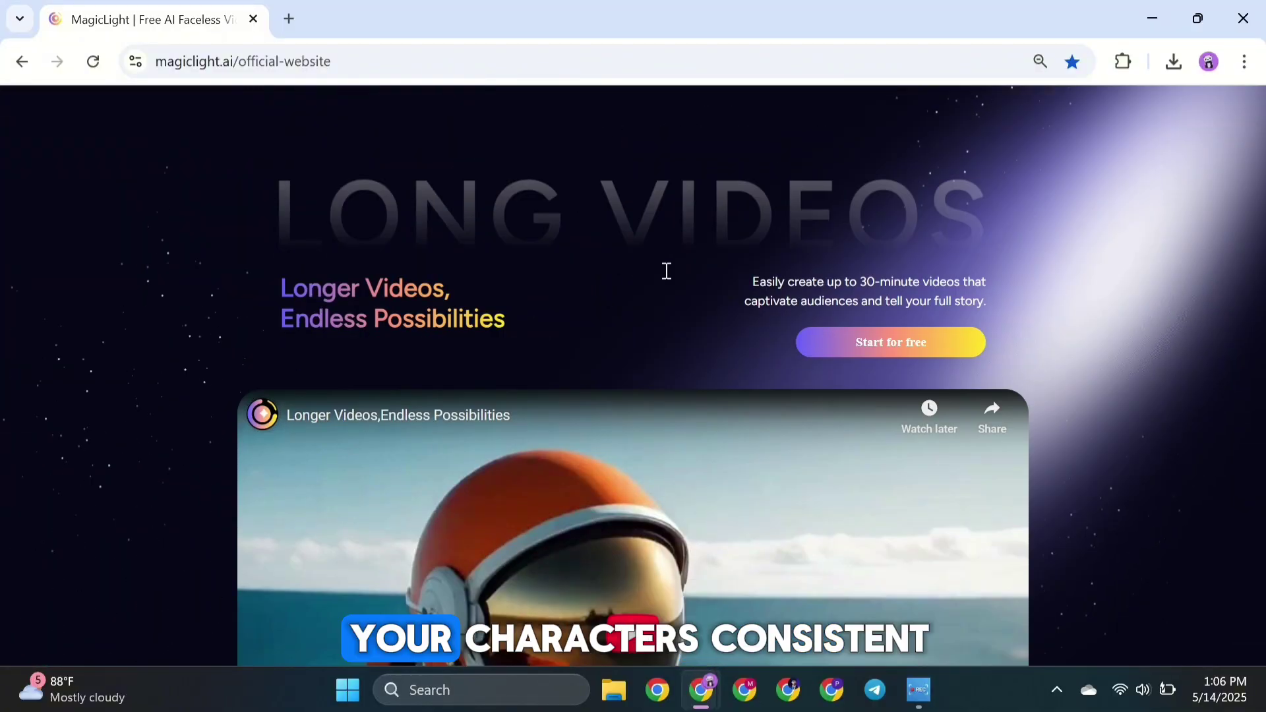
pyautogui.scroll(-10, 666, 271)
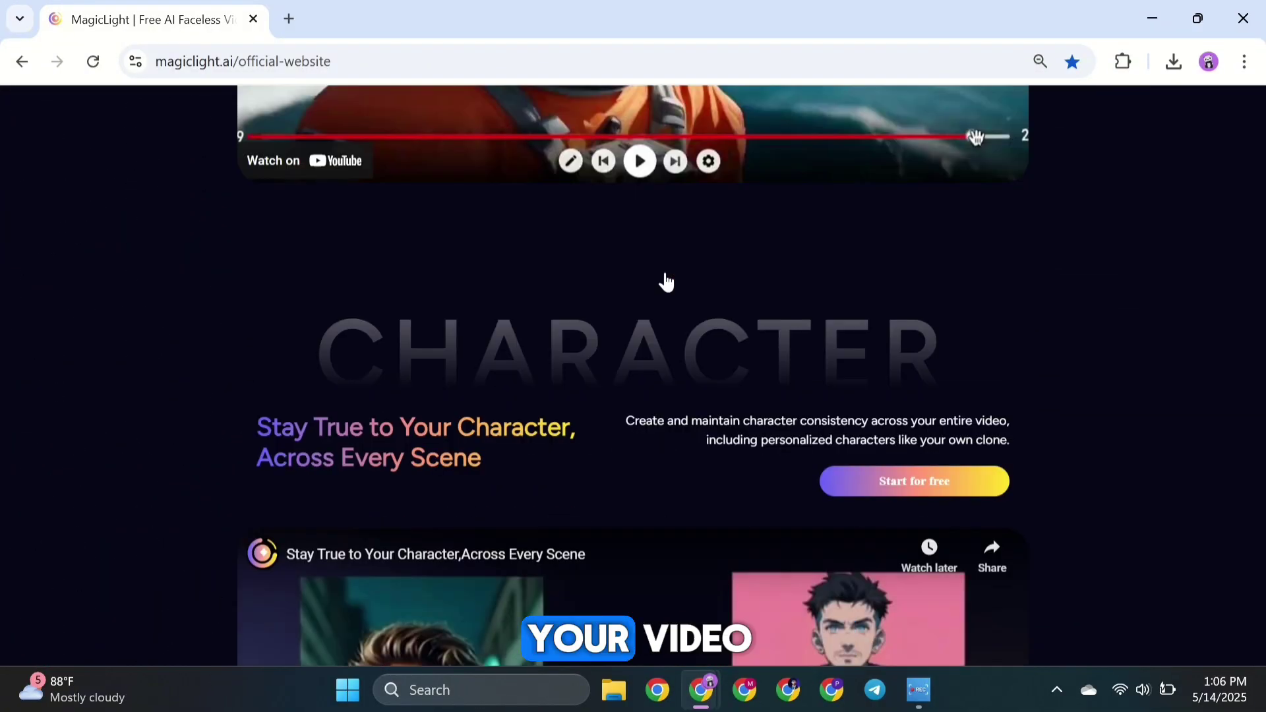
pyautogui.scroll(-15, 666, 282)
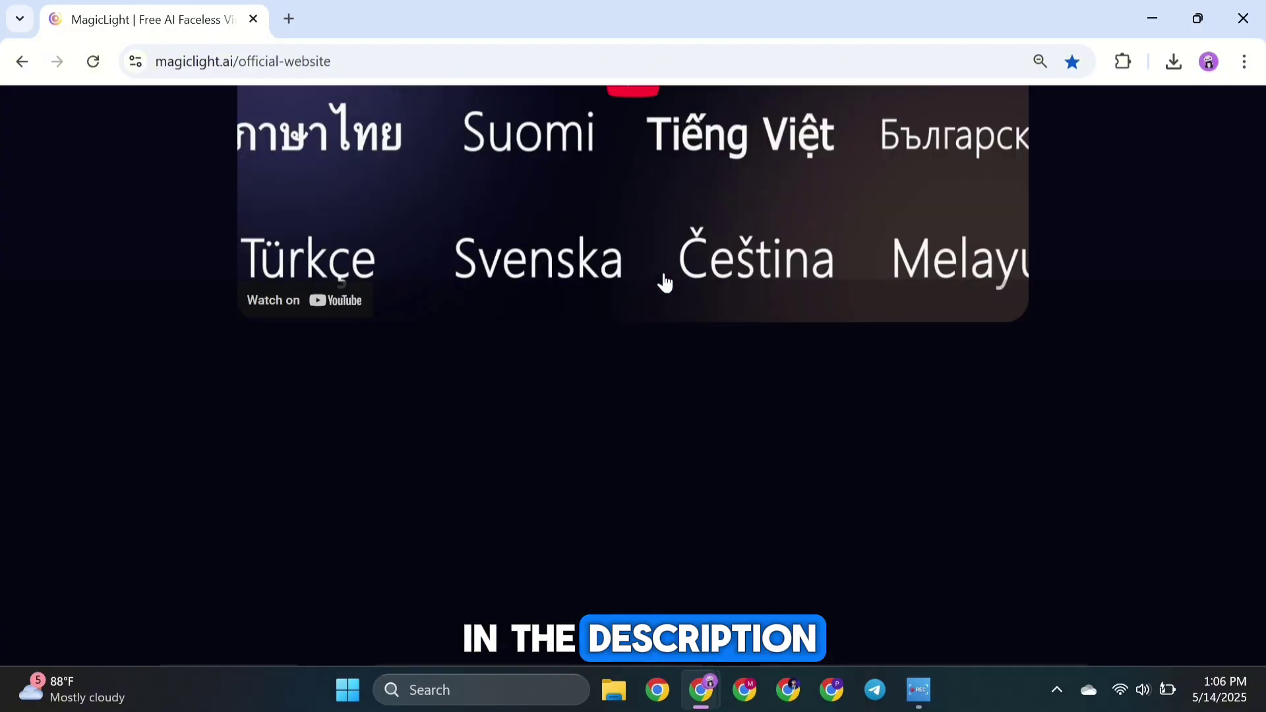
pyautogui.scroll(20, 1049, 452)
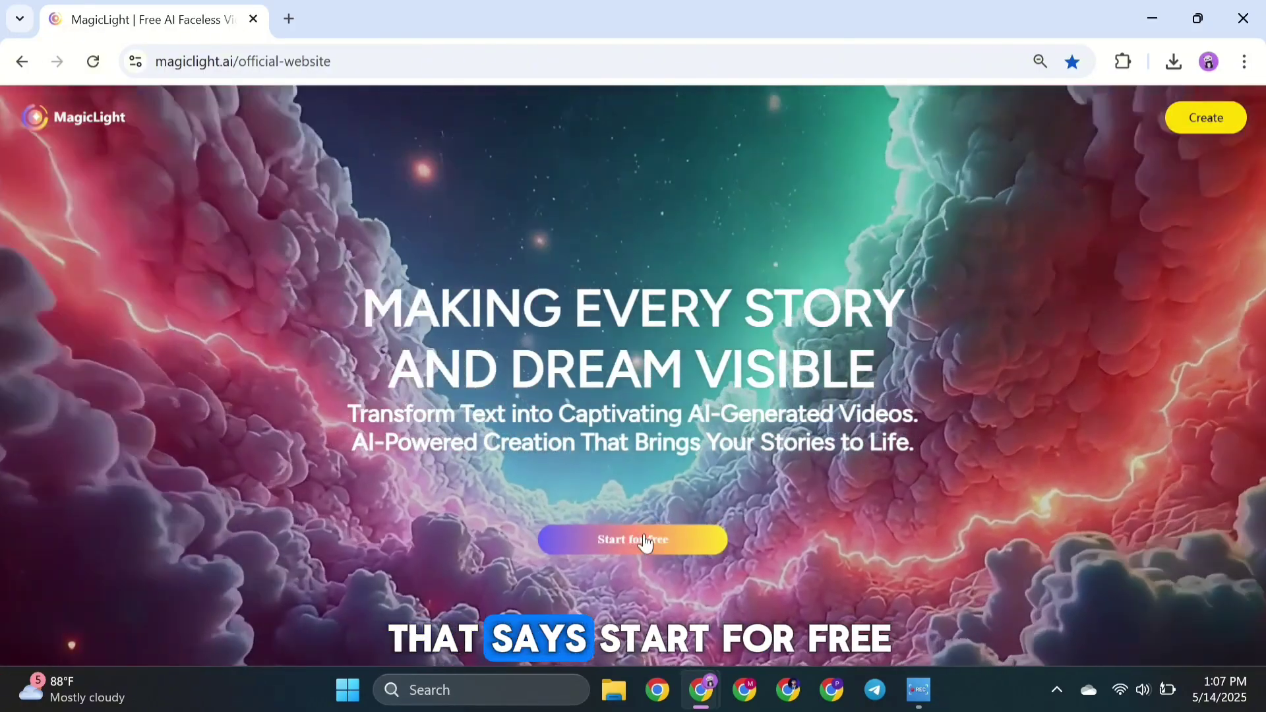
pyautogui.click(644, 540)
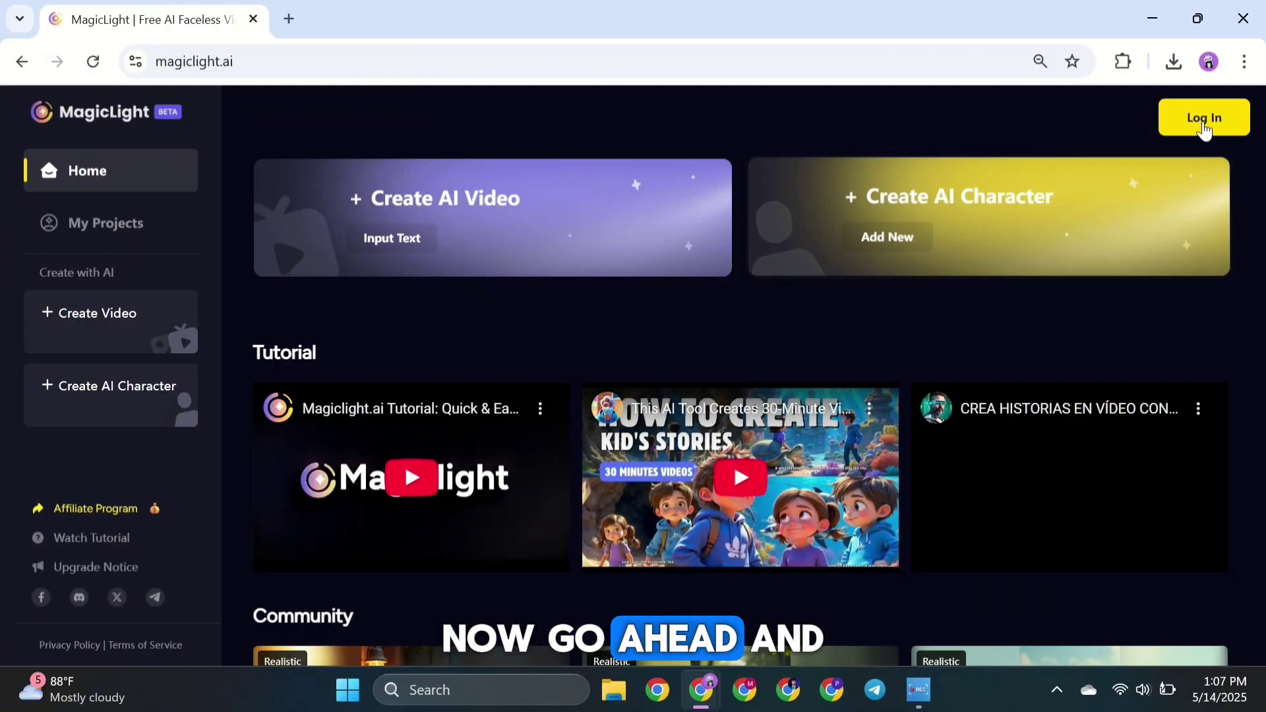
# Sign in to the account and look through the Tutorial and Community sections of the dashboard.
pyautogui.click(1204, 122)
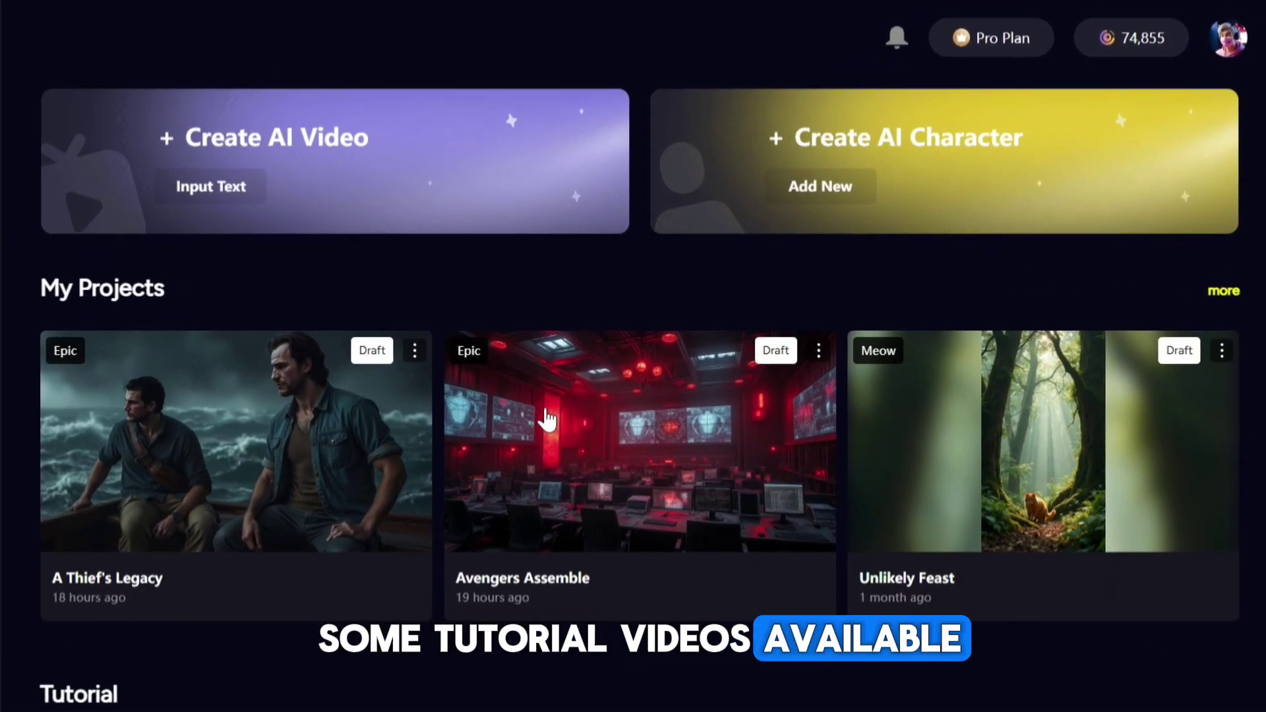
pyautogui.scroll(-7, 546, 412)
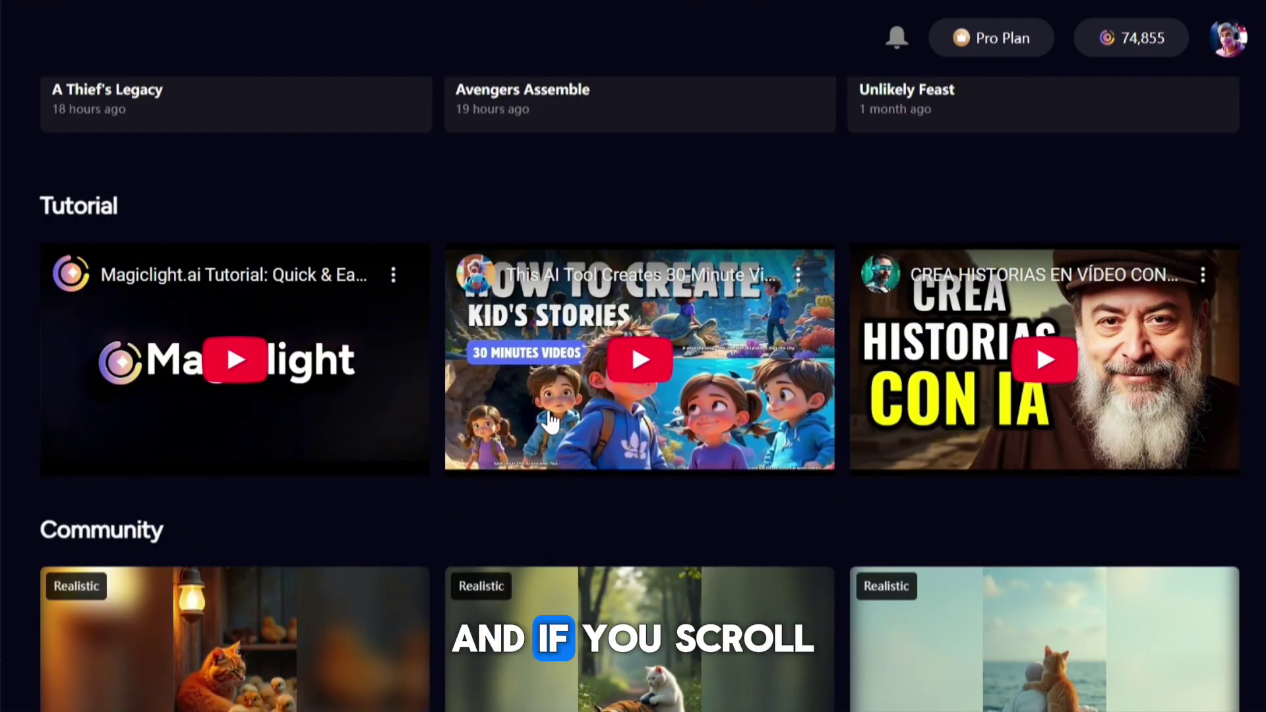
pyautogui.scroll(-11, 548, 422)
pyautogui.scroll(-20, 551, 437)
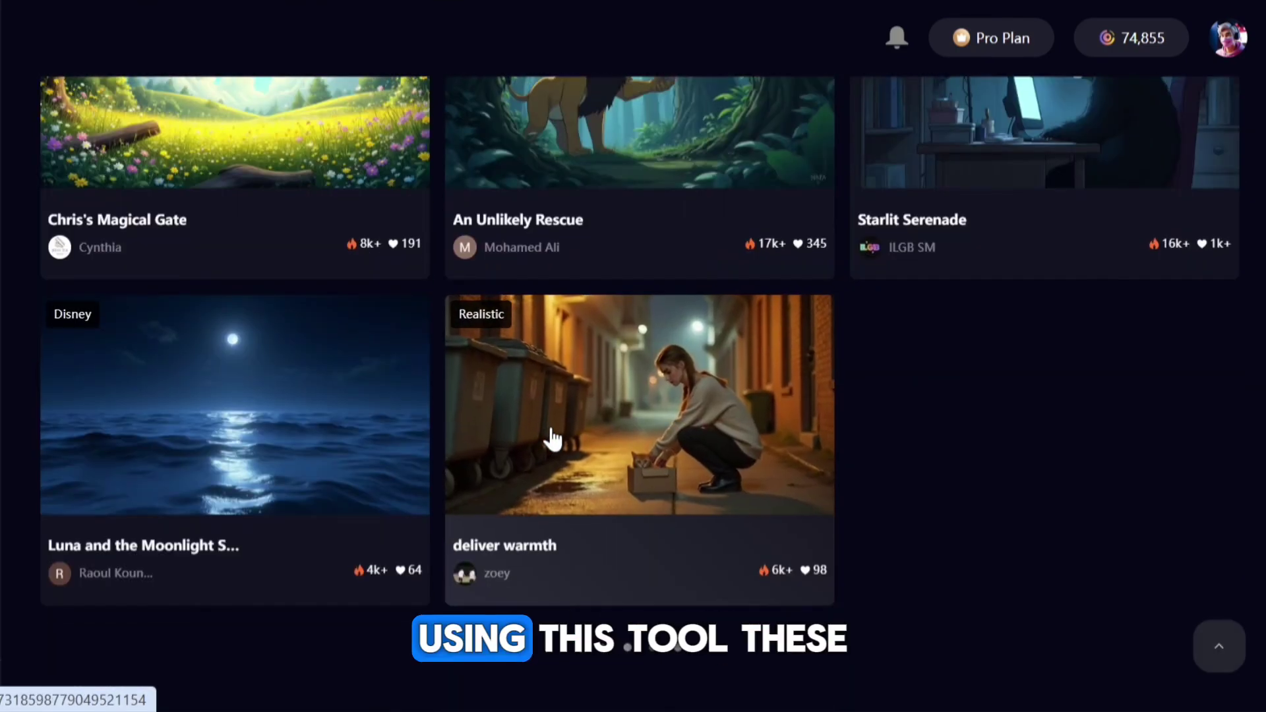
pyautogui.scroll(-19, 552, 437)
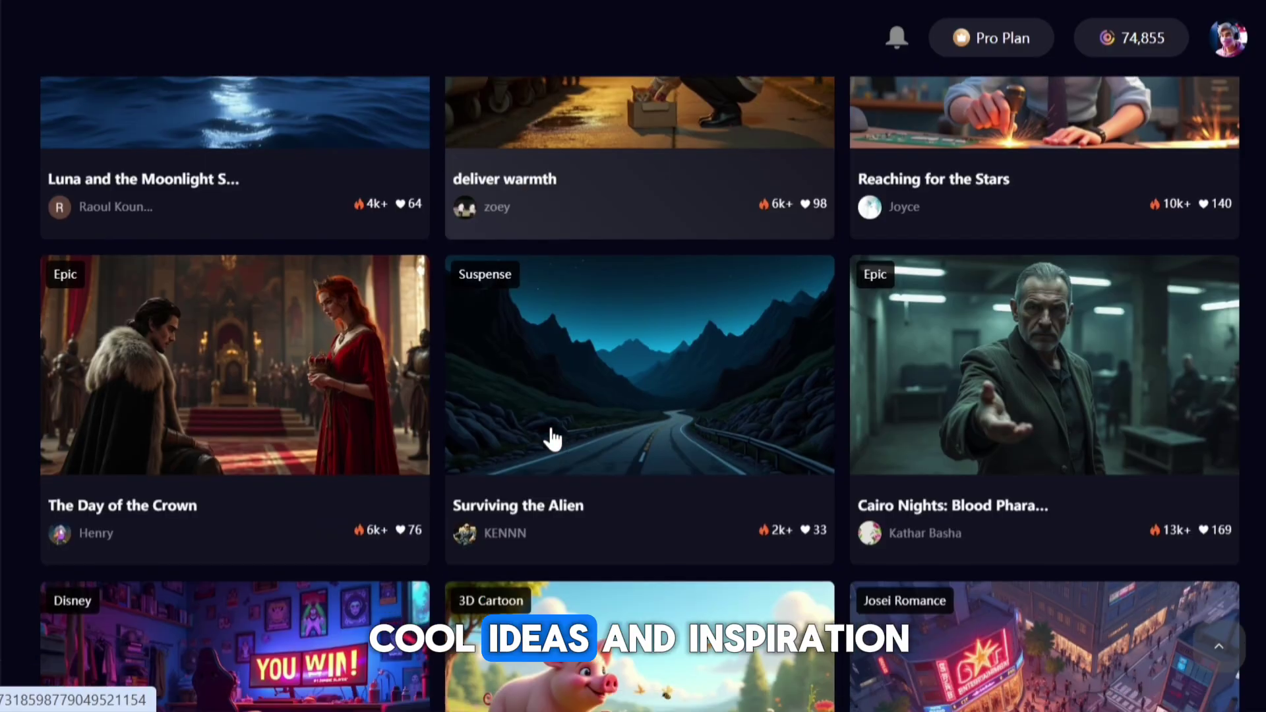
pyautogui.scroll(20, 552, 437)
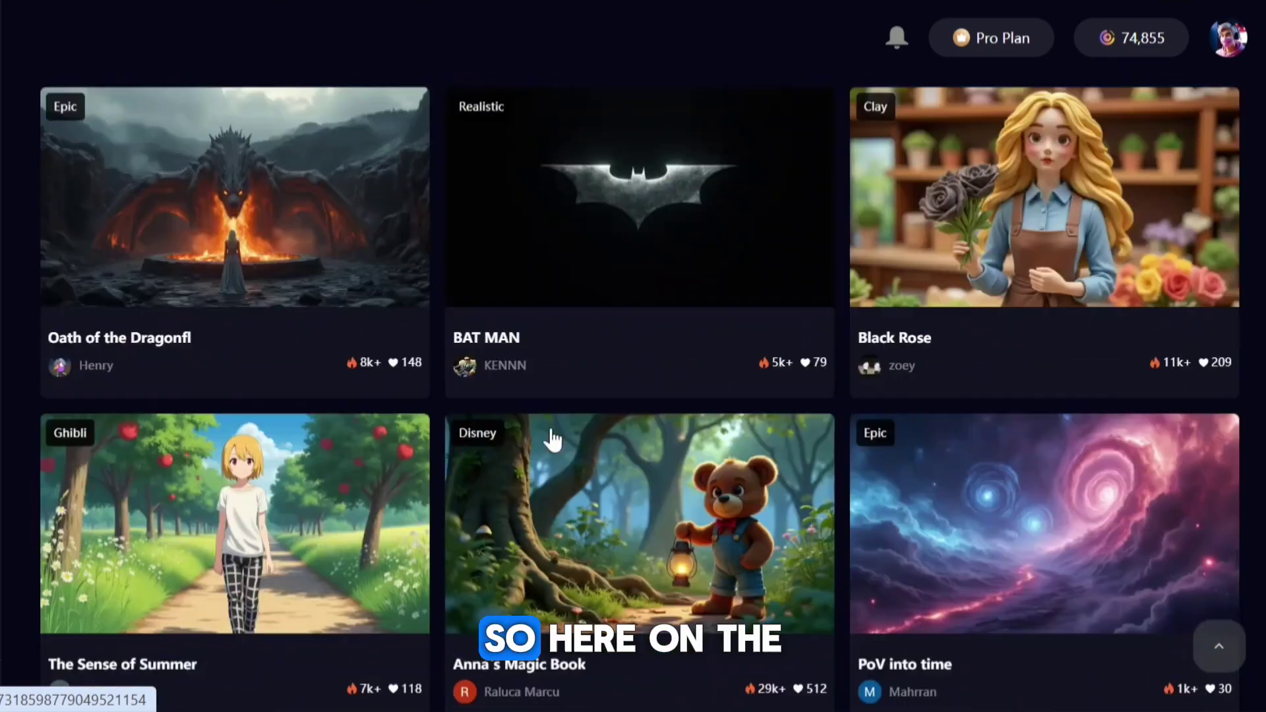
pyautogui.scroll(10, 551, 443)
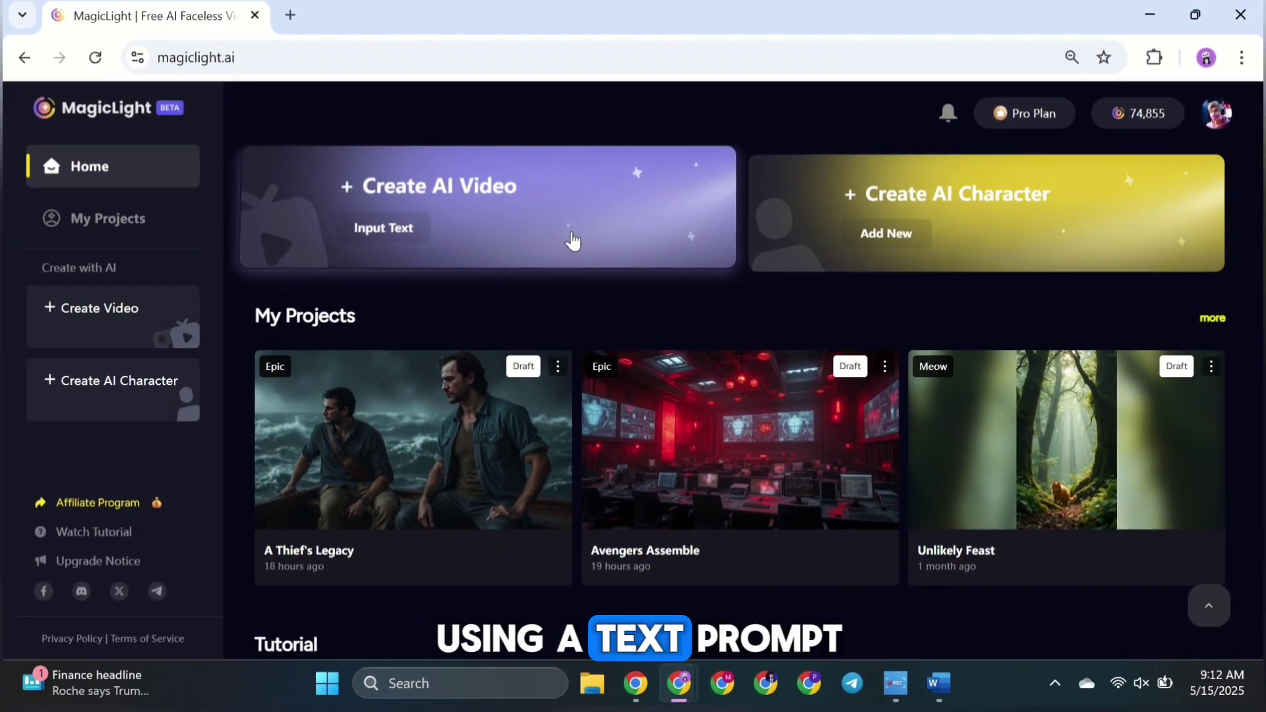
pyautogui.click(991, 216)
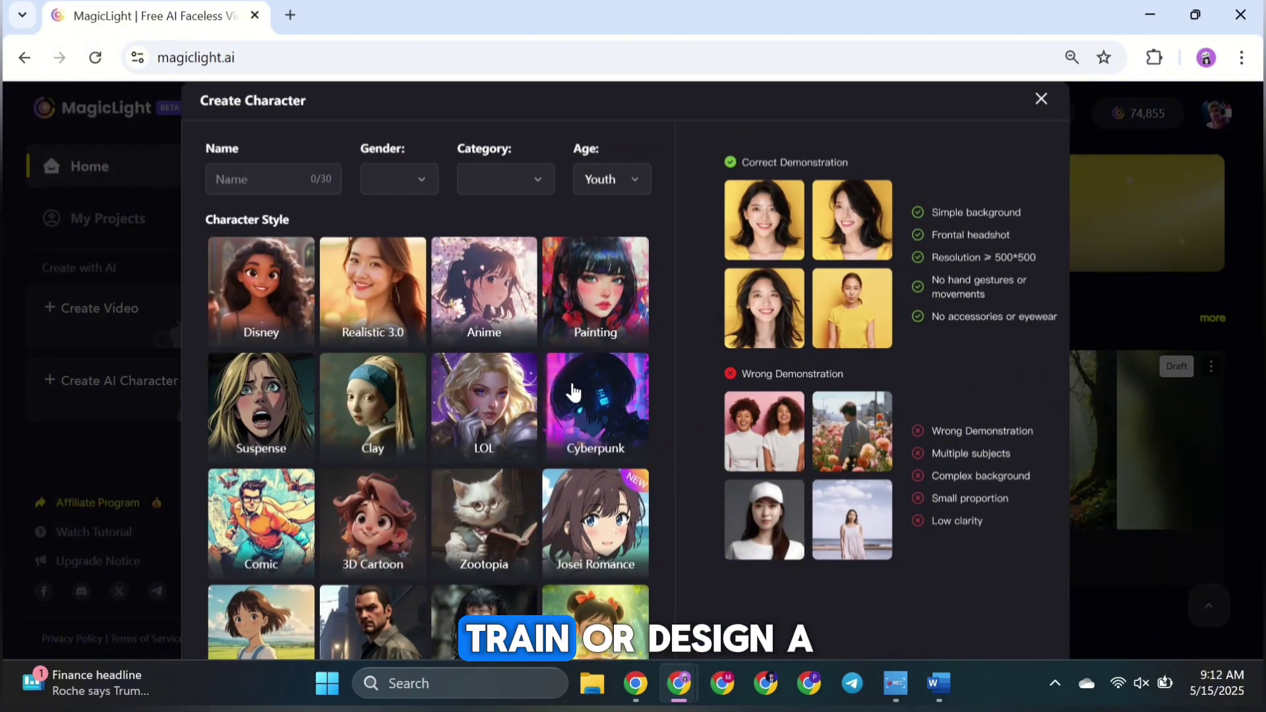
pyautogui.scroll(-7, 573, 392)
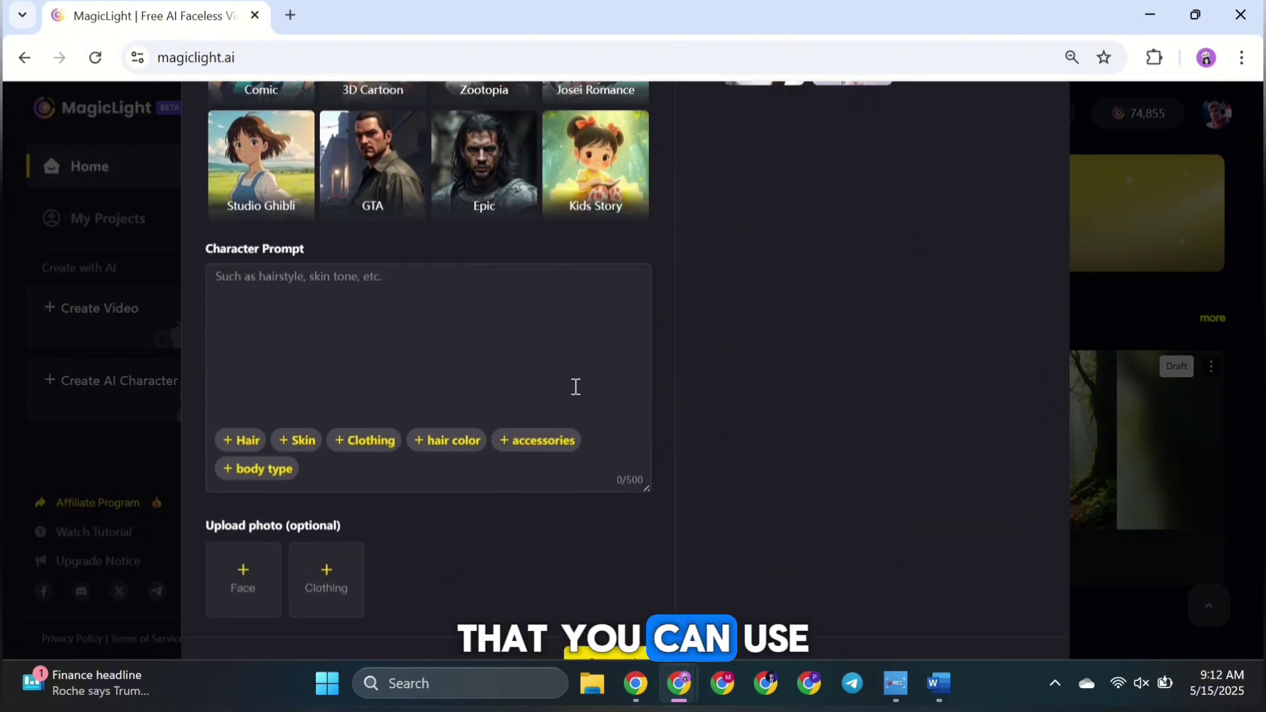
pyautogui.scroll(7, 576, 387)
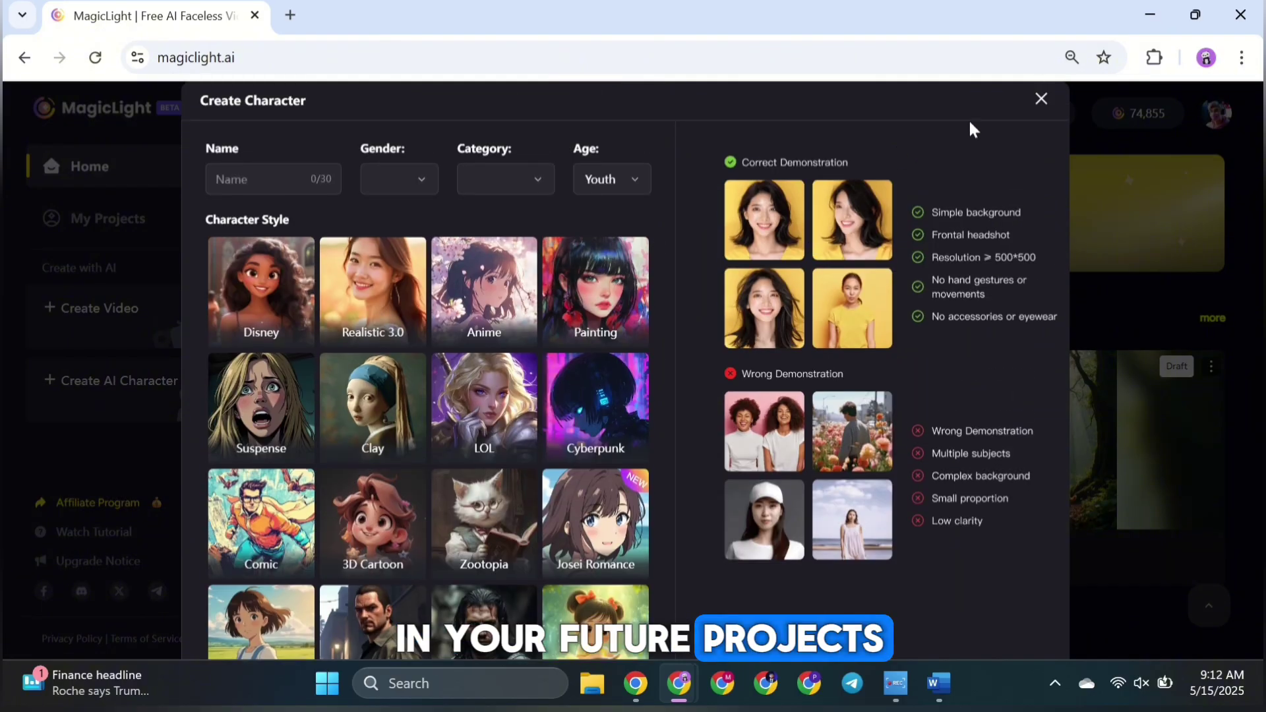
pyautogui.click(1039, 99)
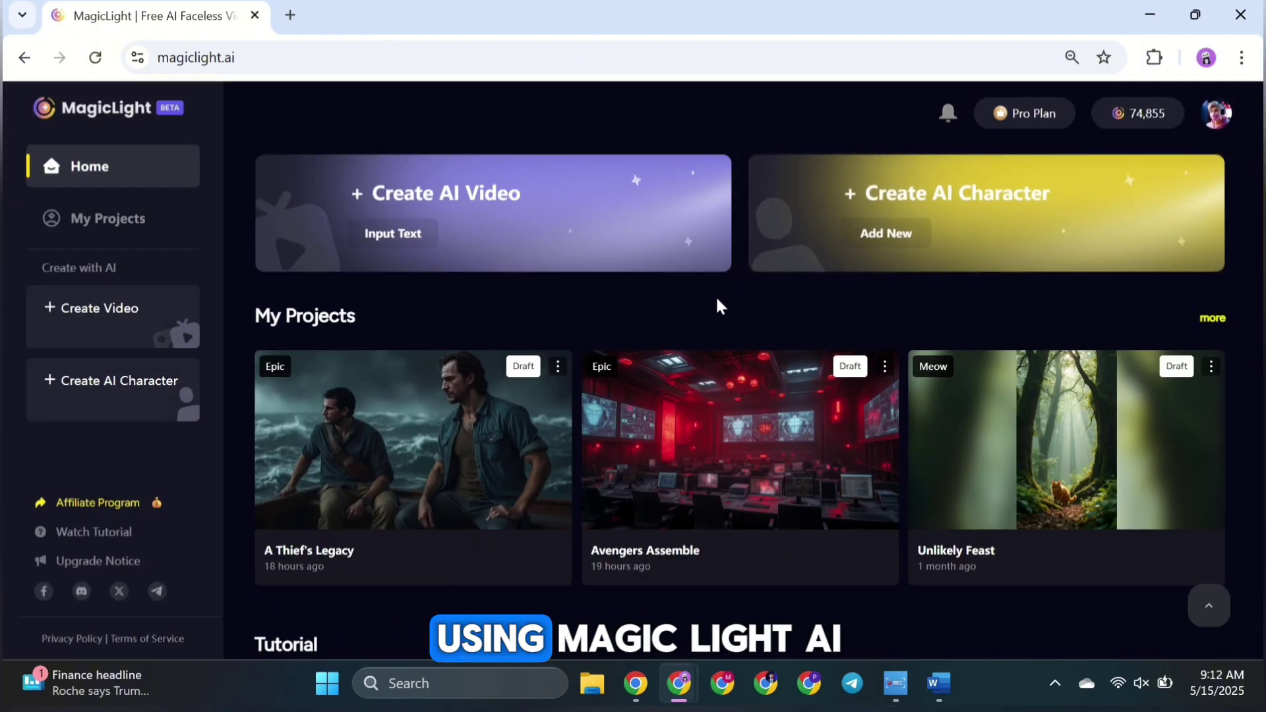
# Start a new AI video project, keeping the Smart Script input after trying Basic Script.
pyautogui.click(502, 224)
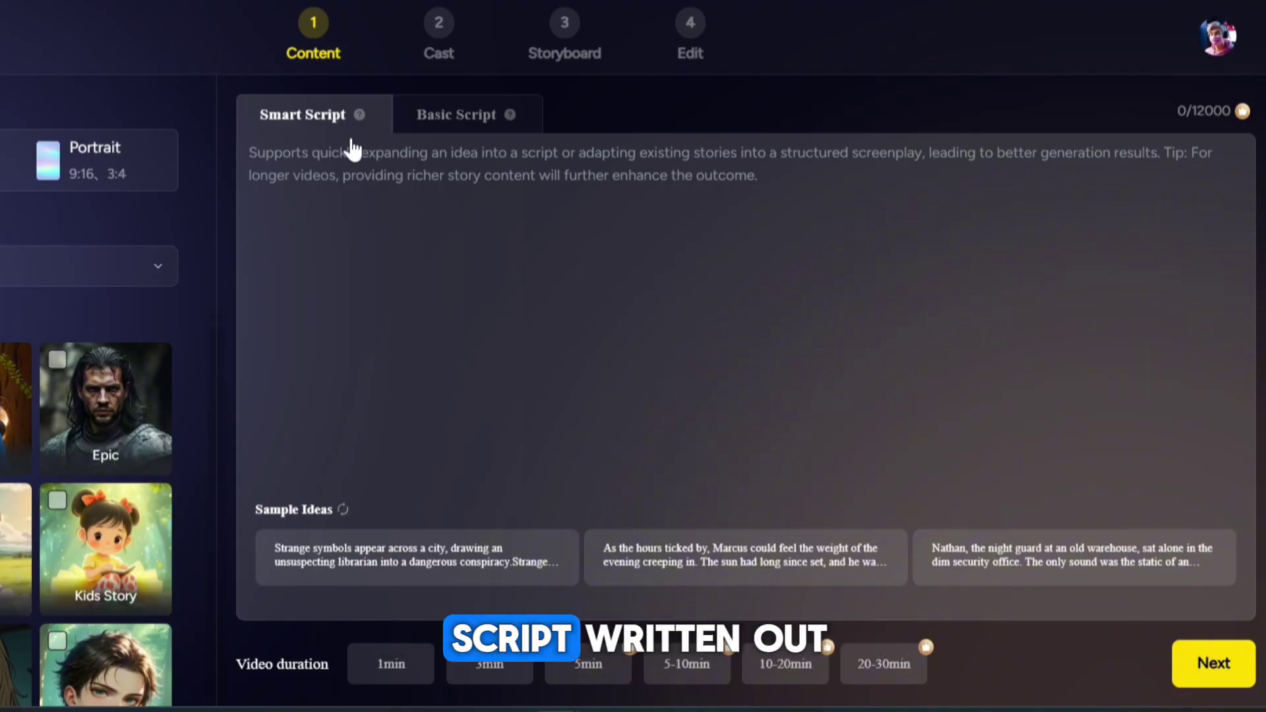
pyautogui.click(459, 137)
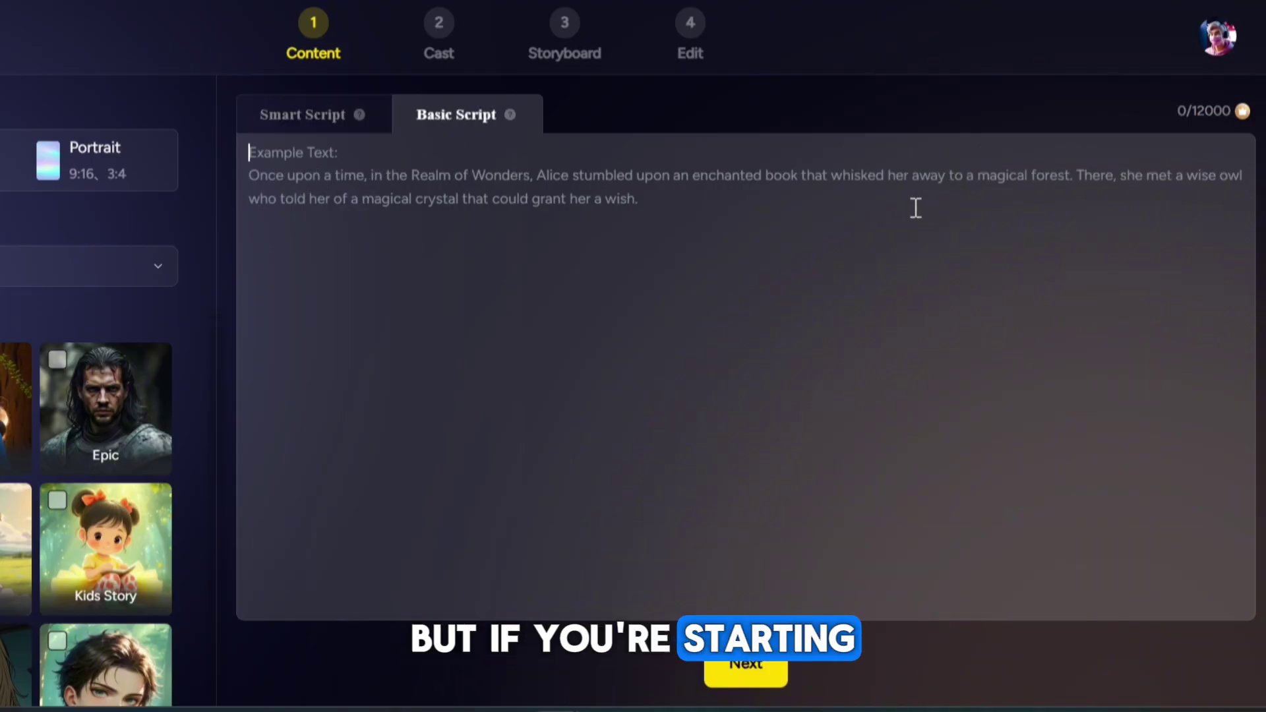
pyautogui.click(270, 128)
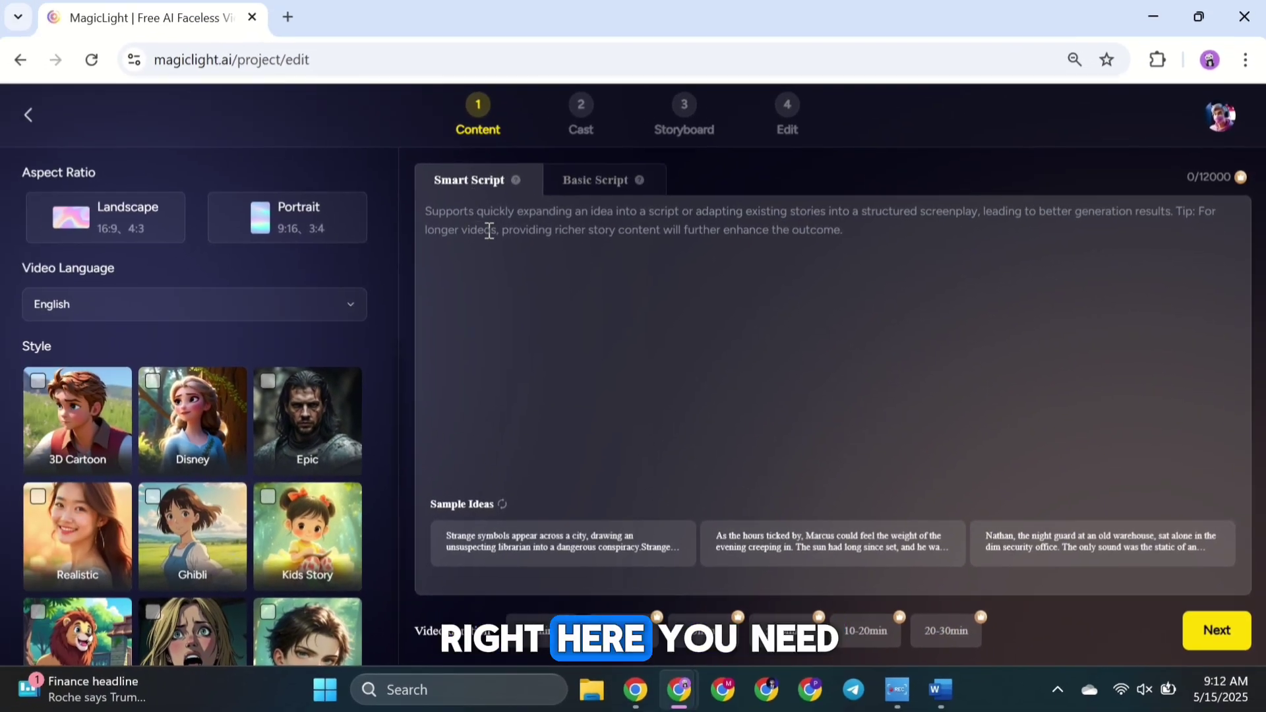
# Open ChatGPT in a new tab and paste the Prompt 1 story request copied from Word.
pyautogui.click(290, 26)
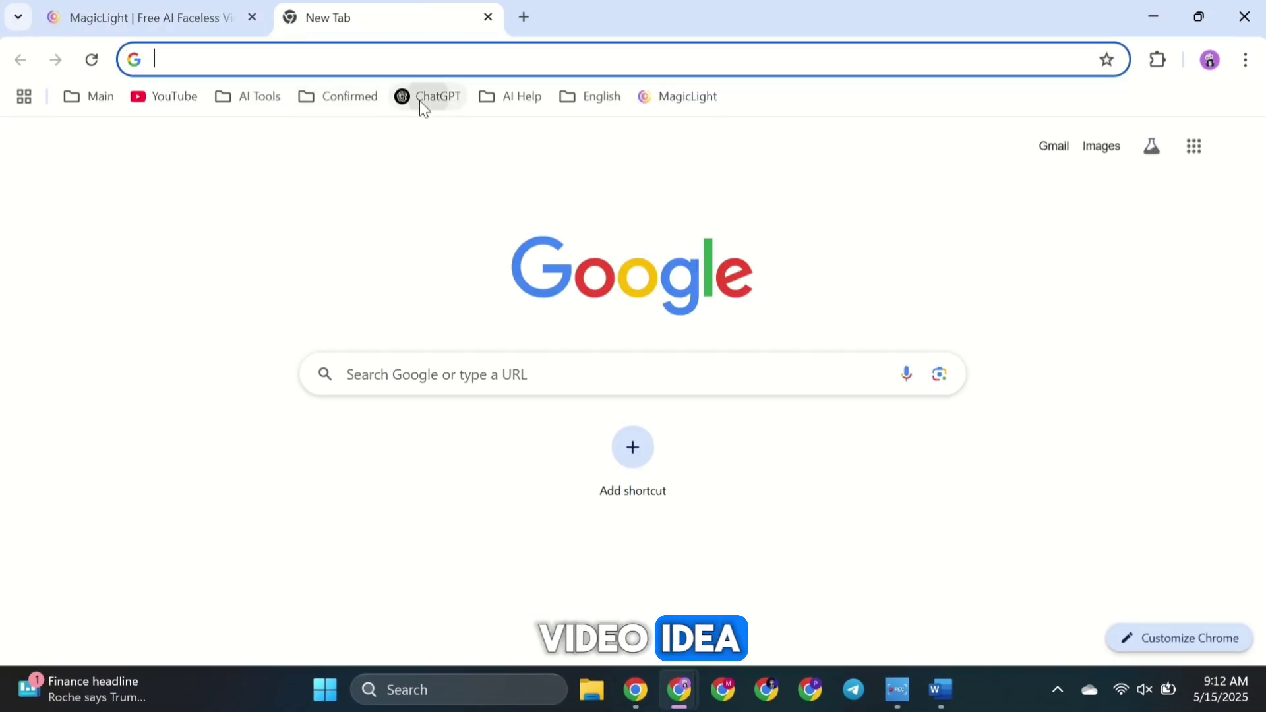
pyautogui.click(419, 99)
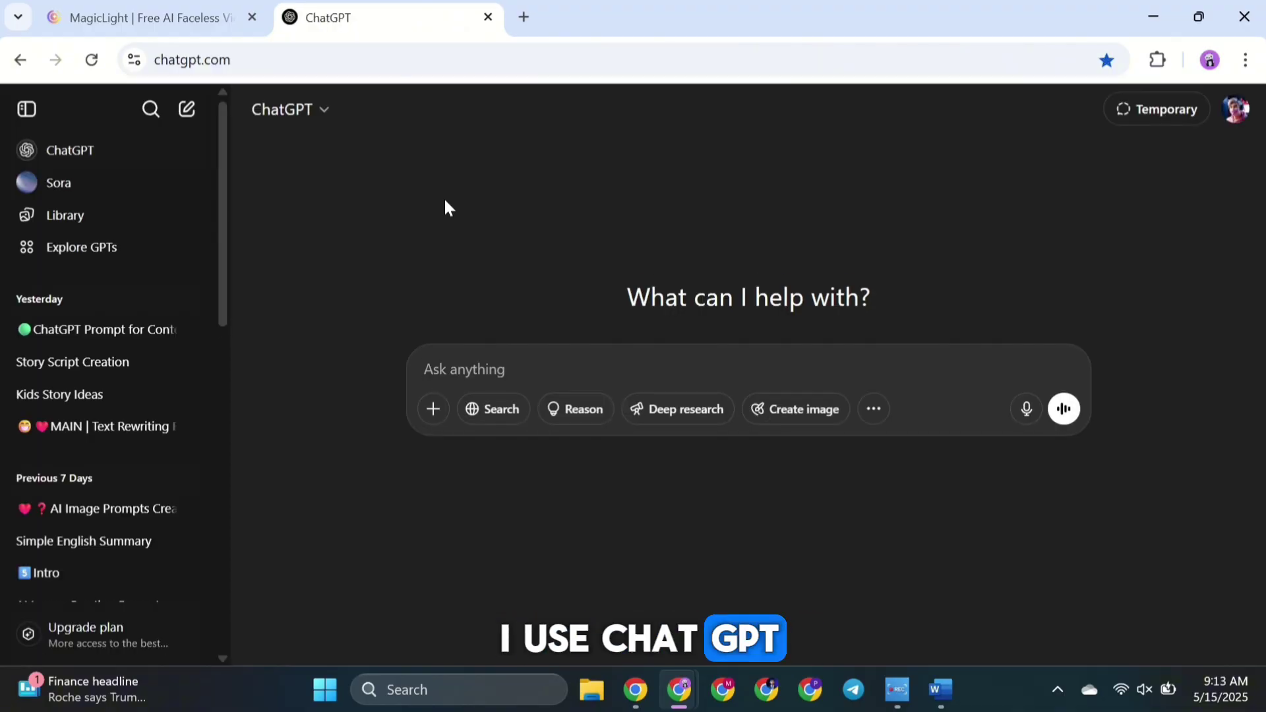
pyautogui.click(940, 688)
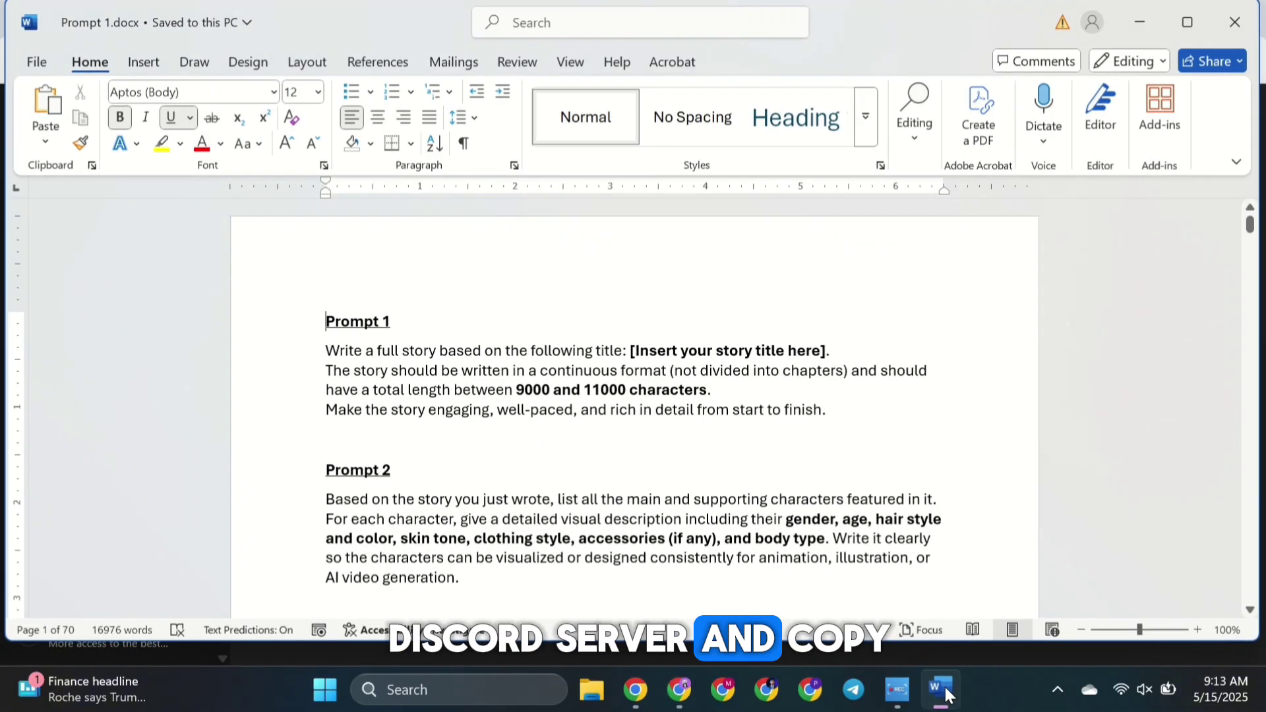
pyautogui.moveTo(329, 353); pyautogui.dragTo(827, 418)
pyautogui.hotkey('ctrl', 'c')
pyautogui.hotkey('alt', 'Tab')
pyautogui.hotkey('ctrl', 'v')
# Replace the prompt's title placeholder with the Uncharted 4: A Thief's End title plus 'game story' and send it.
pyautogui.moveTo(716, 373); pyautogui.dragTo(882, 375)
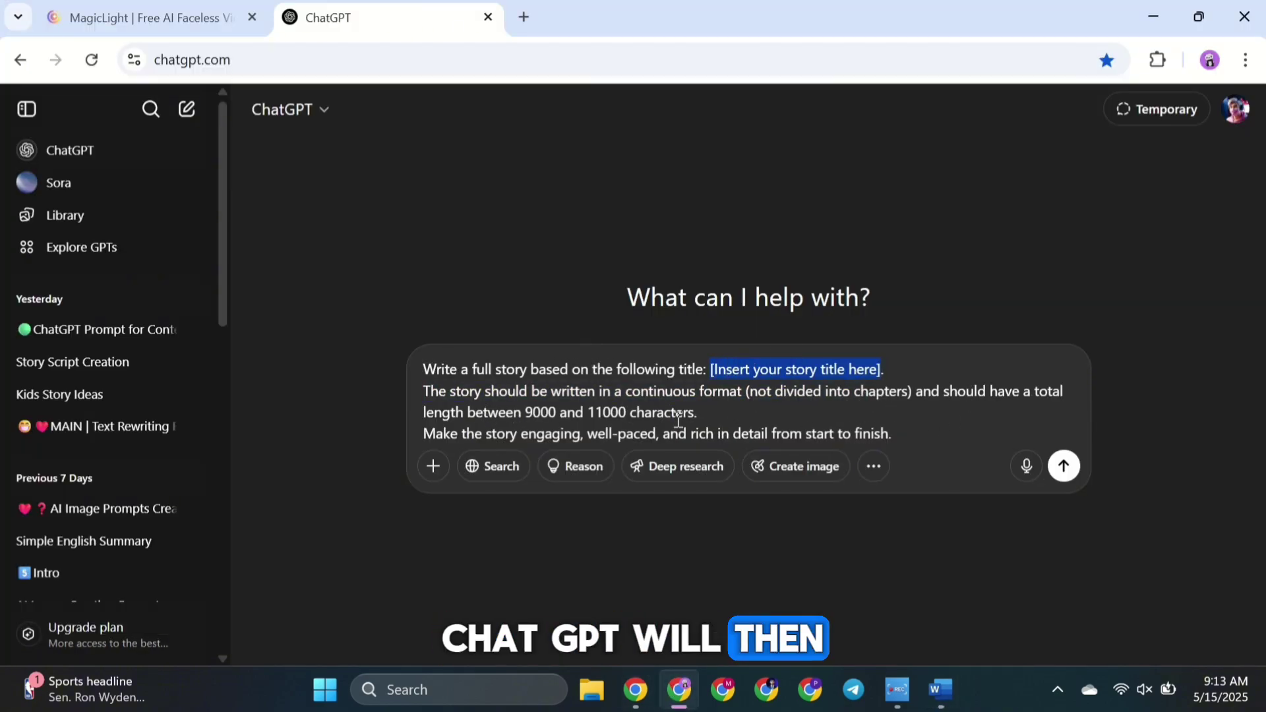
pyautogui.hotkey('ctrl', 'v')
pyautogui.write('game story')
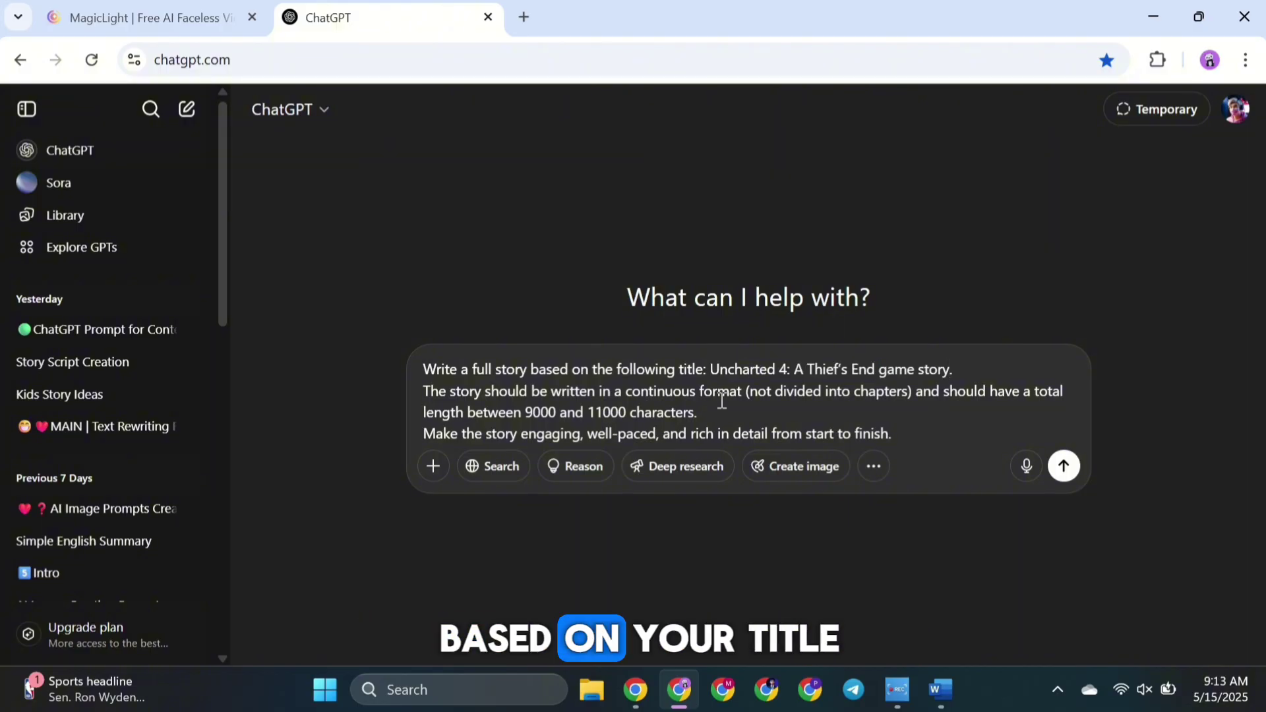
pyautogui.click(1071, 459)
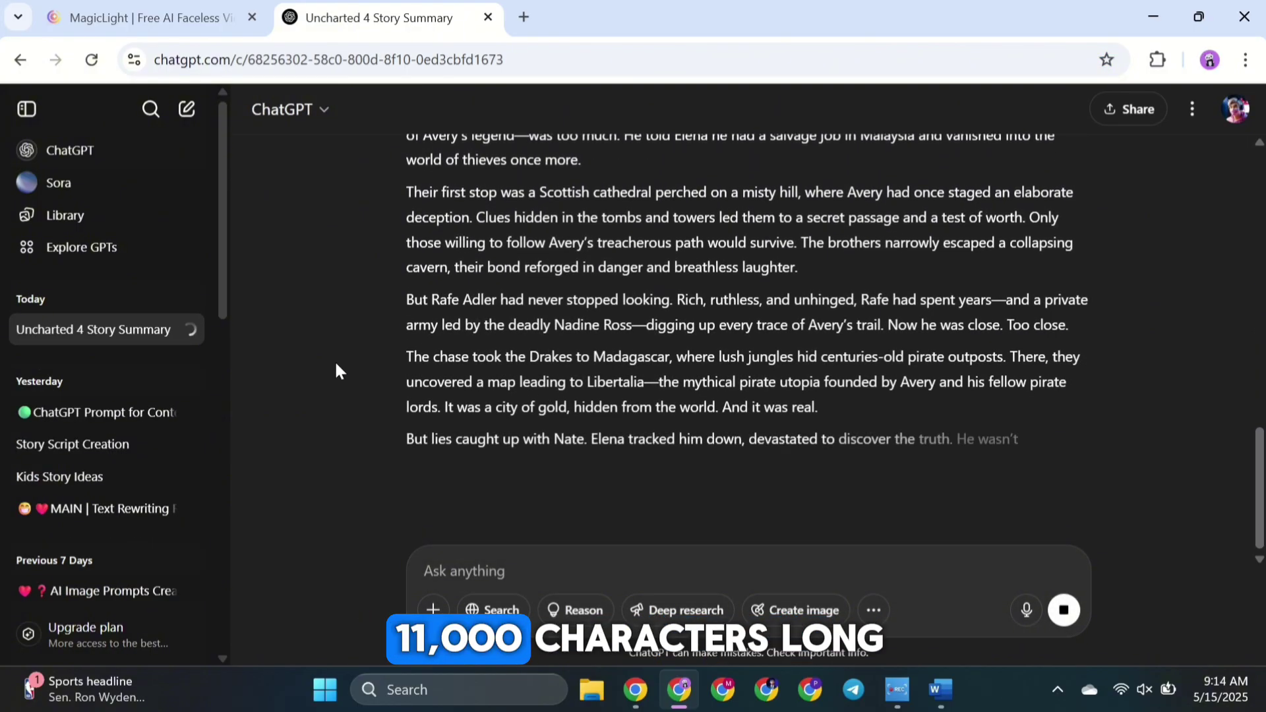
# Select the full story ChatGPT generated.
pyautogui.scroll(15, 330, 373)
pyautogui.scroll(10, 329, 375)
pyautogui.moveTo(353, 354); pyautogui.dragTo(919, 409)
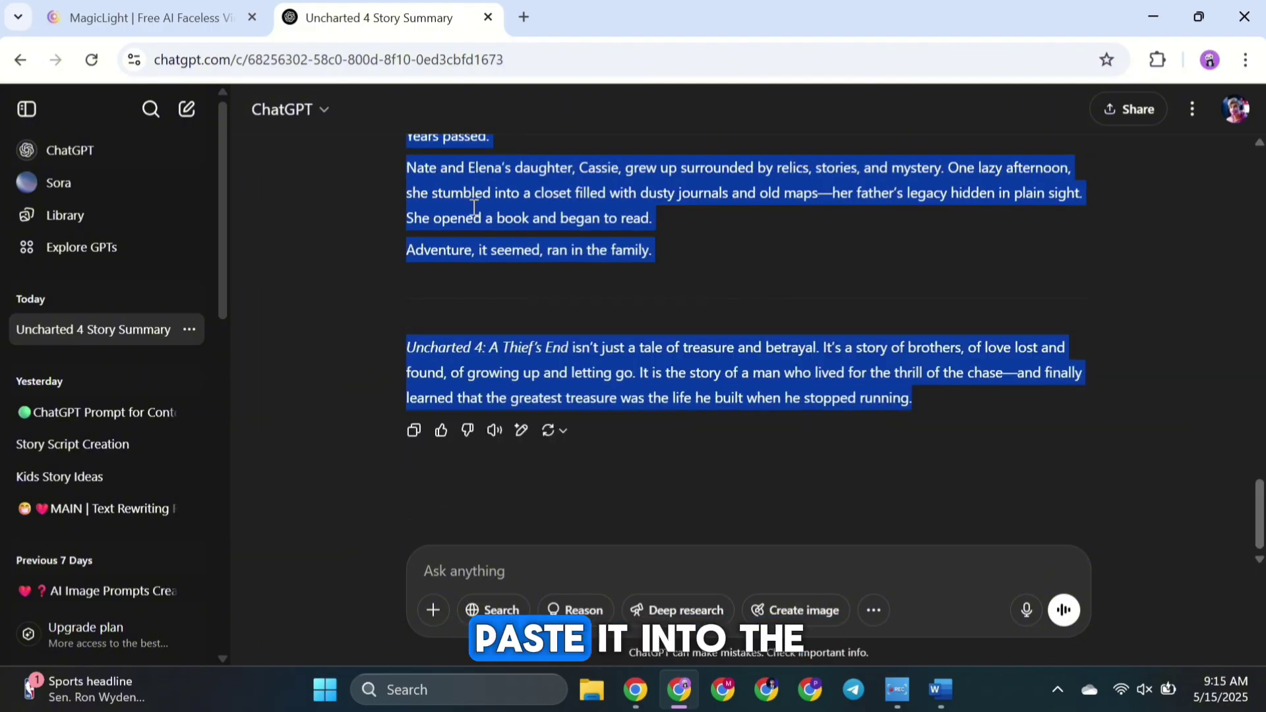
# Paste the Uncharted 4 story into MagicLight's Smart Script box, filling 5733 of 12000 characters.
pyautogui.click(180, 27)
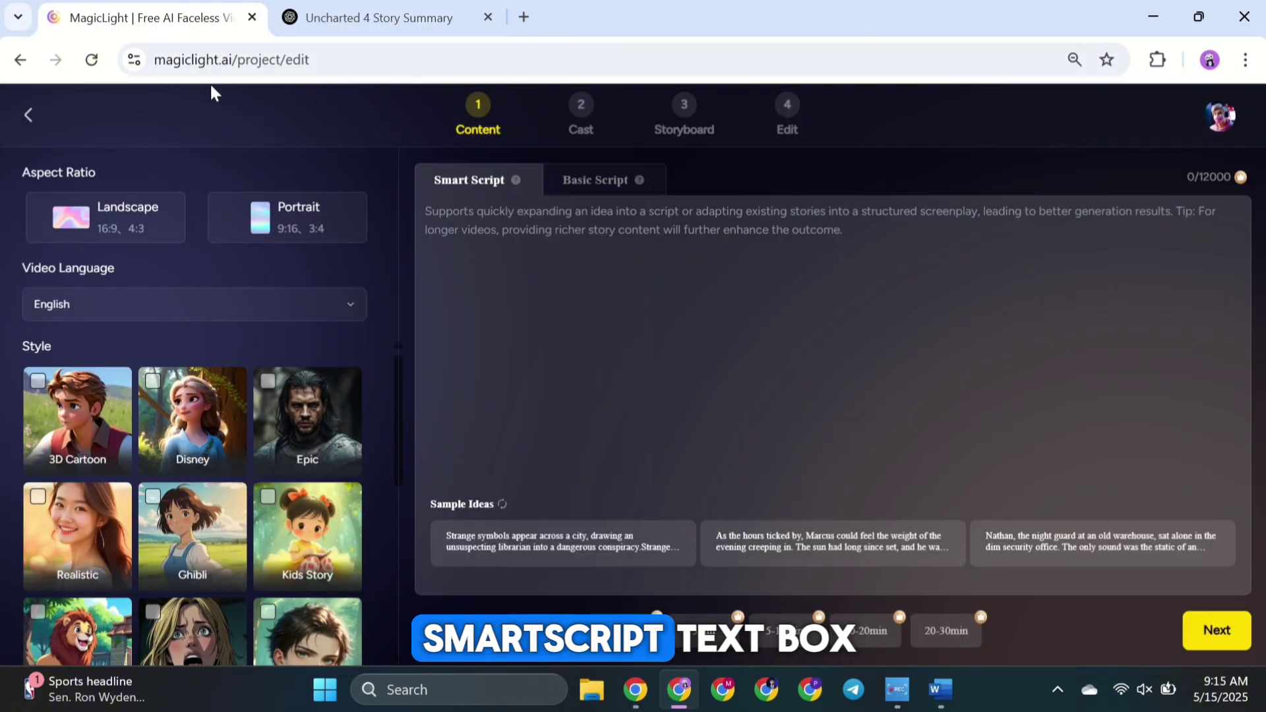
pyautogui.click(518, 224)
pyautogui.hotkey('ctrl', 'v')
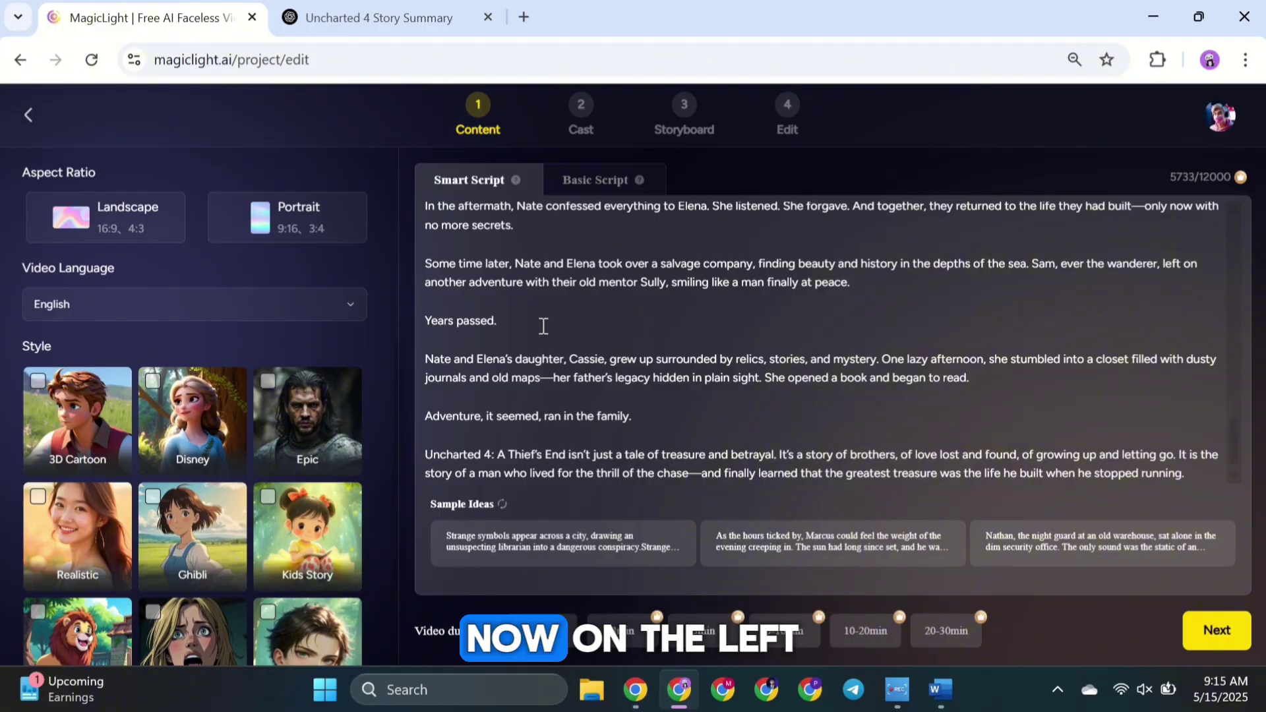
pyautogui.scroll(15, 544, 326)
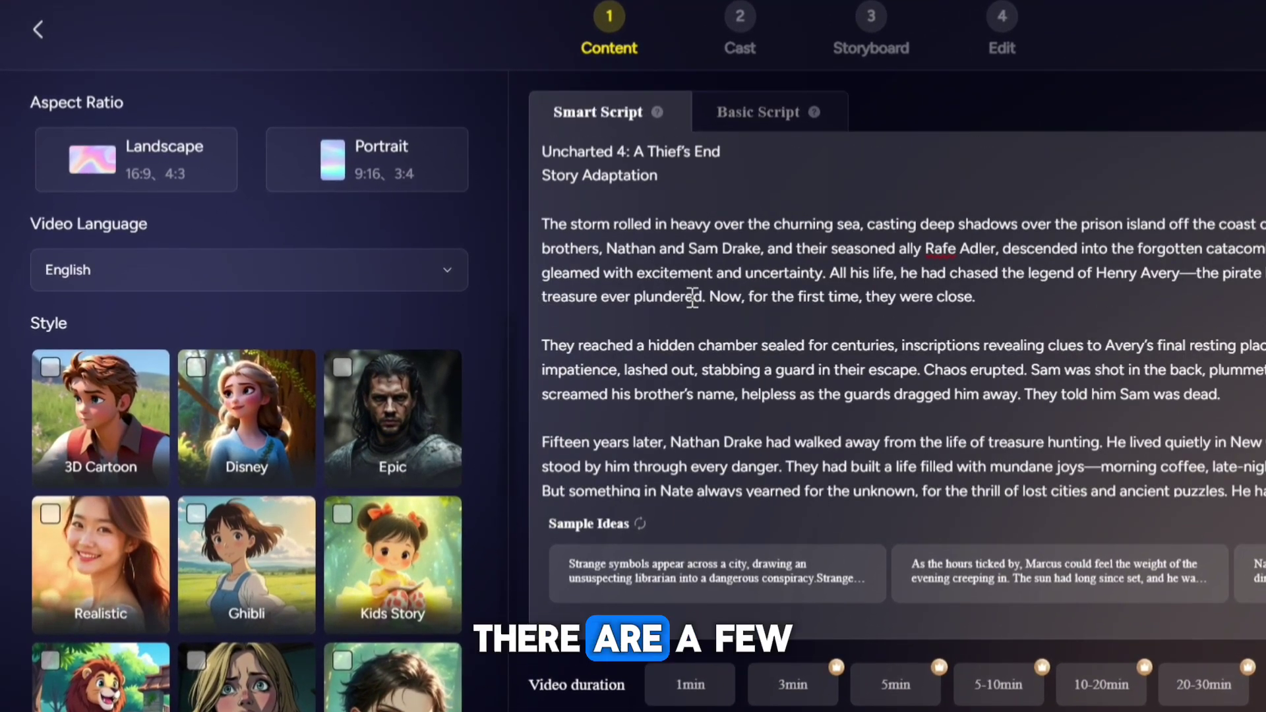
pyautogui.scroll(-15, 692, 296)
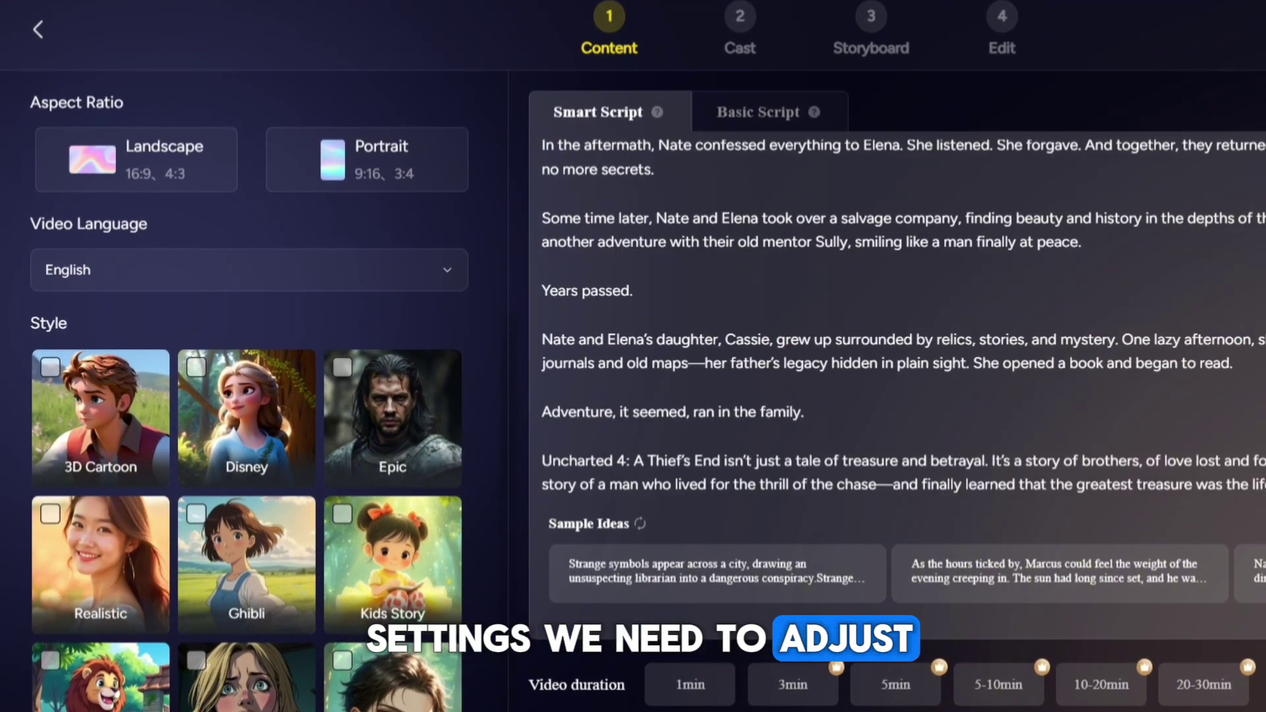
# Choose the Landscape 16:9 aspect ratio and keep English as the video language.
pyautogui.click(141, 175)
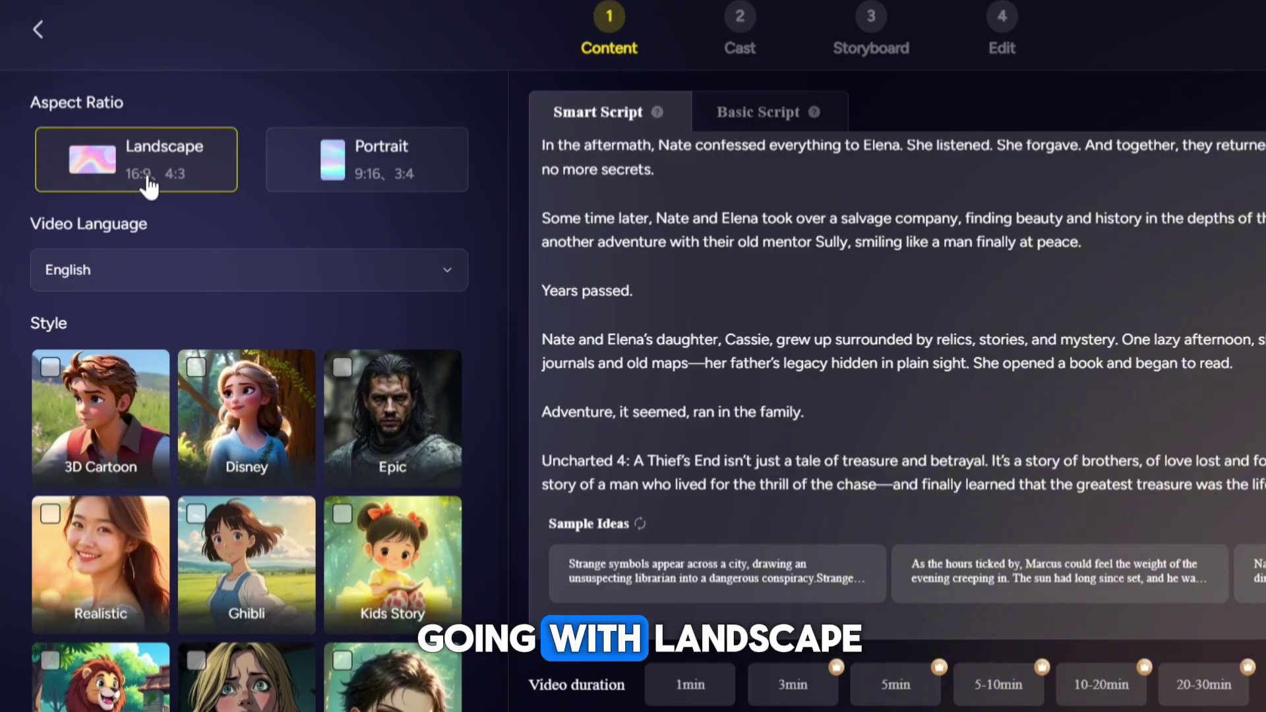
pyautogui.click(179, 282)
pyautogui.scroll(-3, 180, 362)
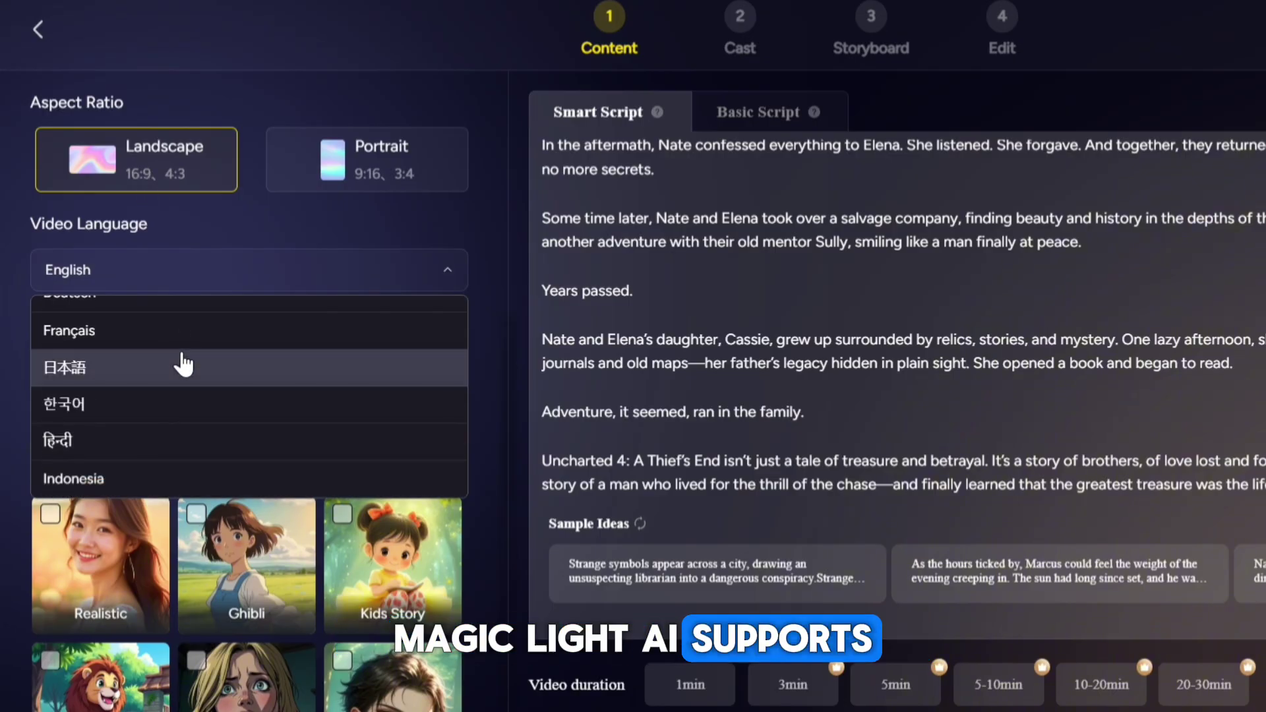
pyautogui.scroll(3, 181, 361)
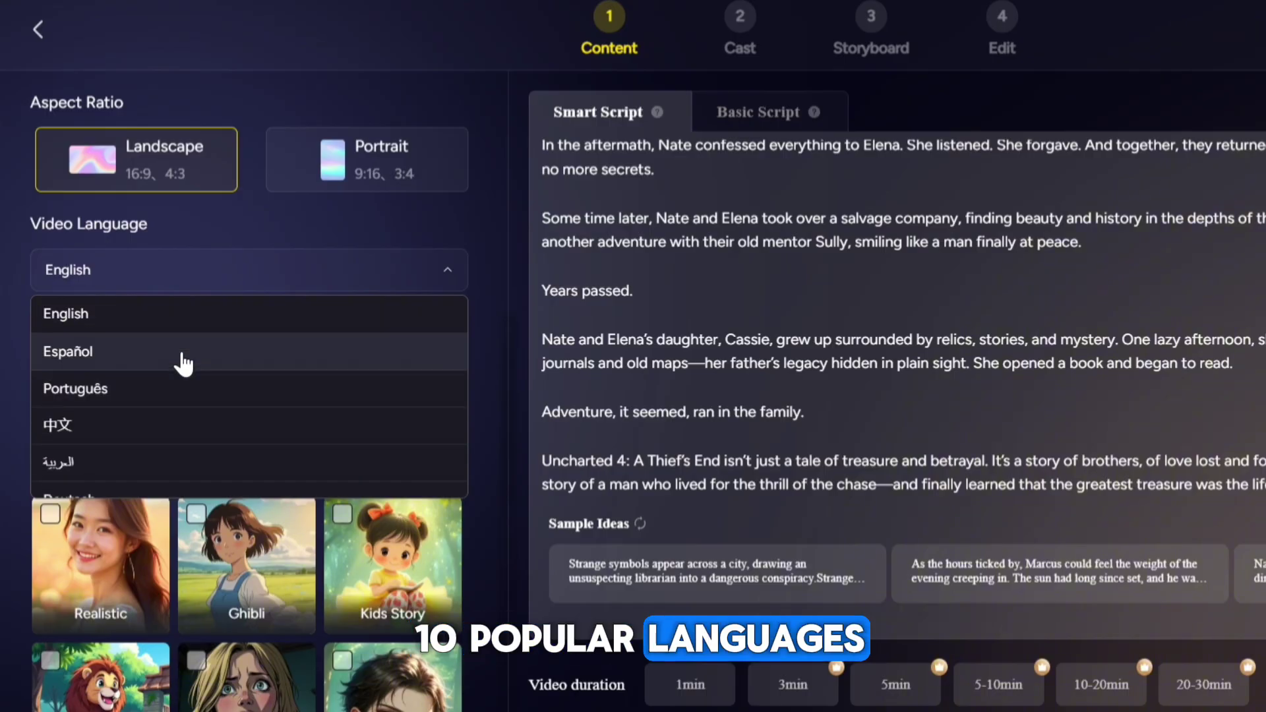
pyautogui.click(175, 323)
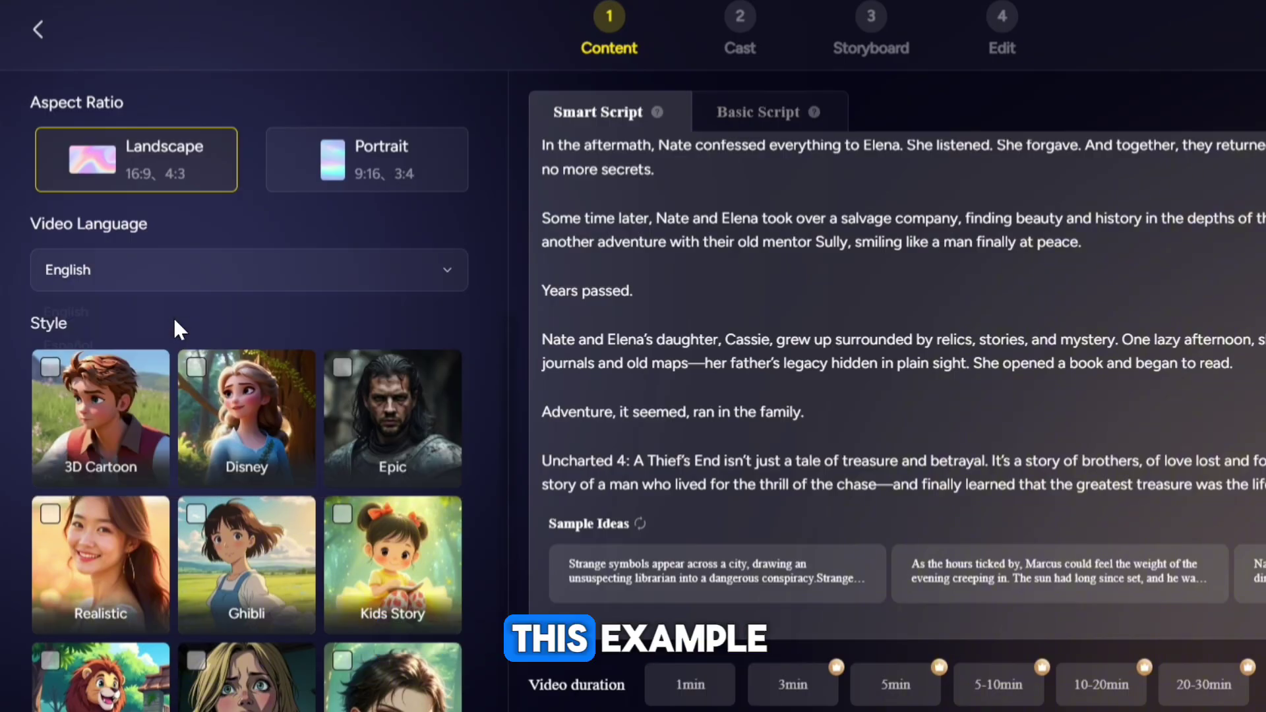
pyautogui.scroll(-2, 175, 323)
pyautogui.scroll(2, 172, 321)
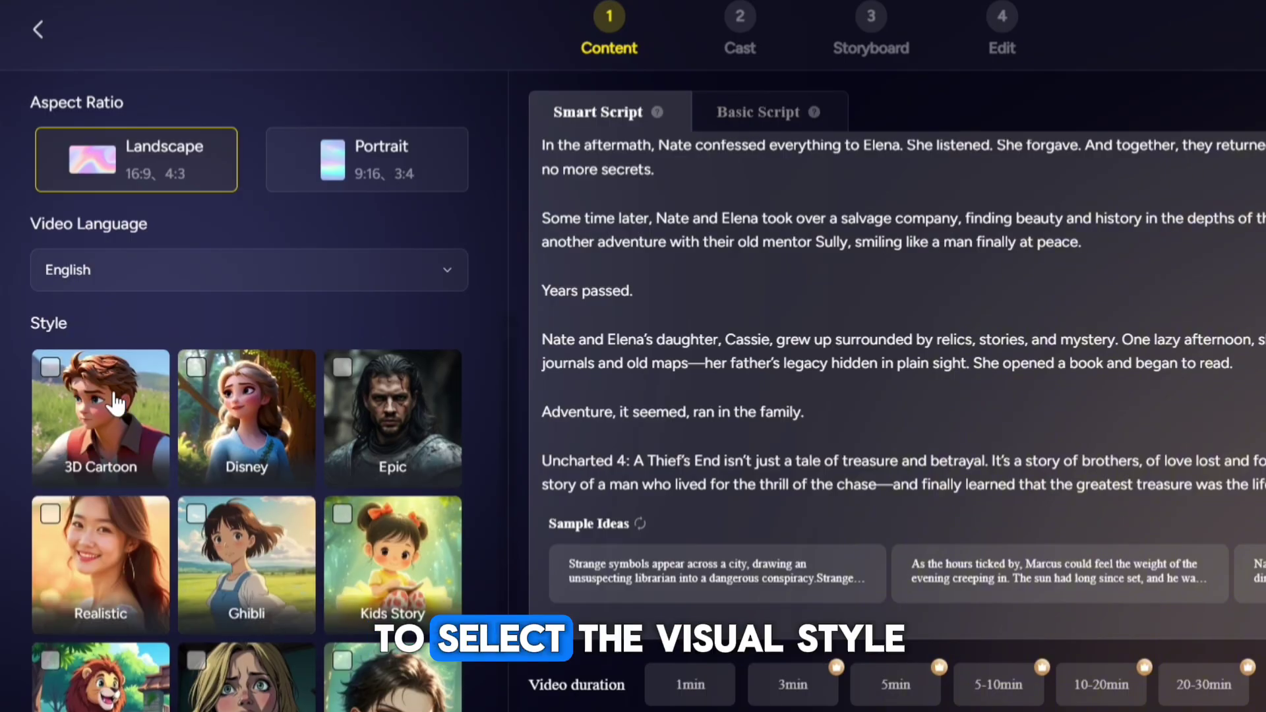
pyautogui.scroll(-4, 170, 417)
pyautogui.scroll(-4, 170, 417)
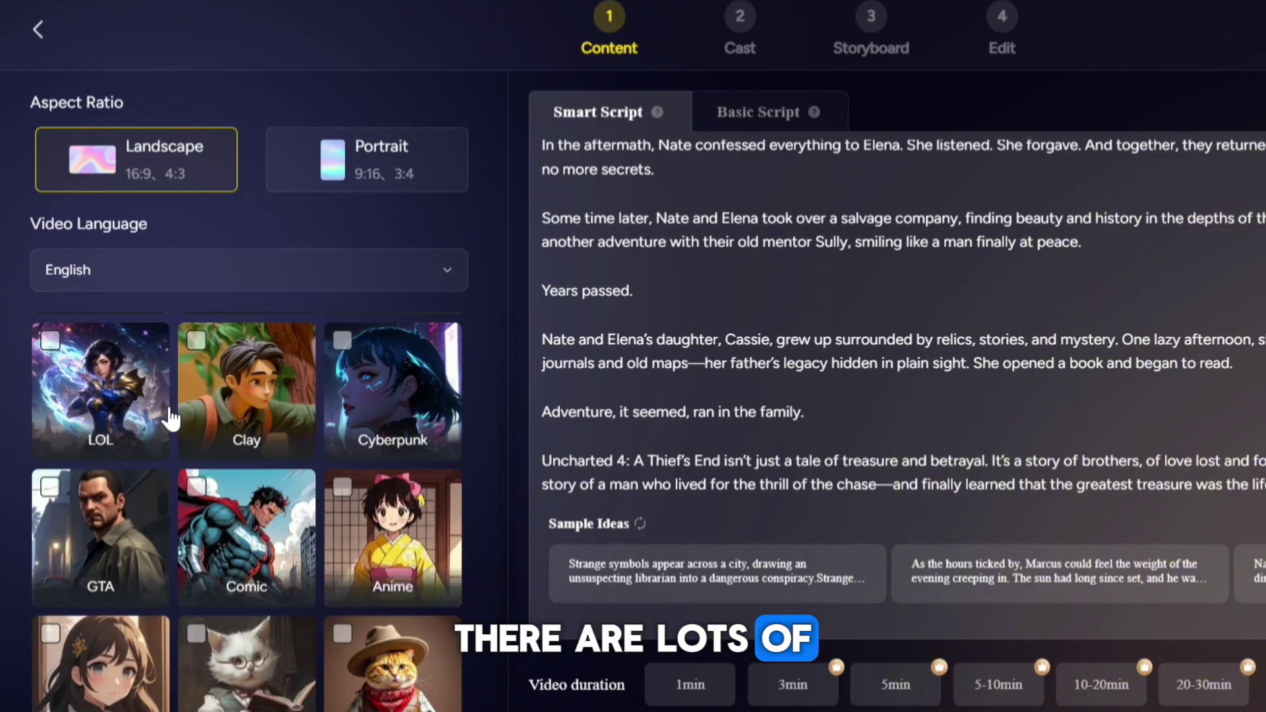
pyautogui.scroll(4, 170, 417)
pyautogui.scroll(4, 170, 416)
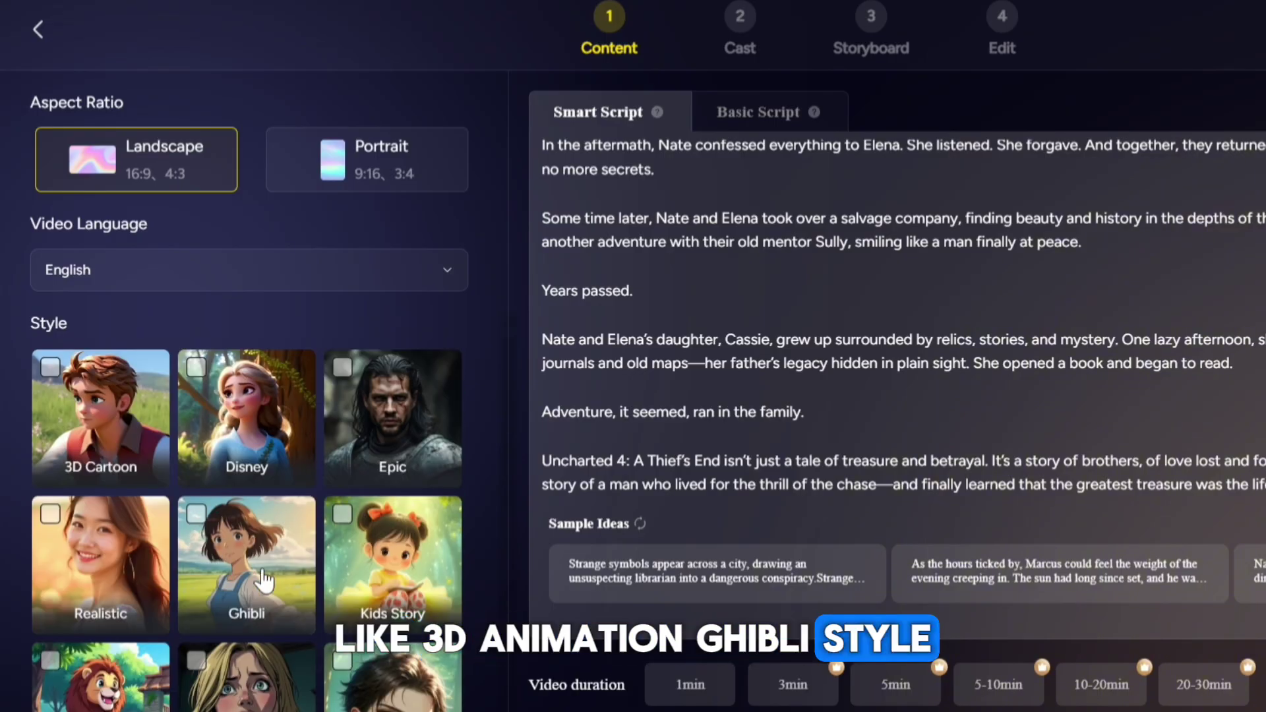
# Pick the Disney visual style and set the video length to 20-30min.
pyautogui.click(248, 435)
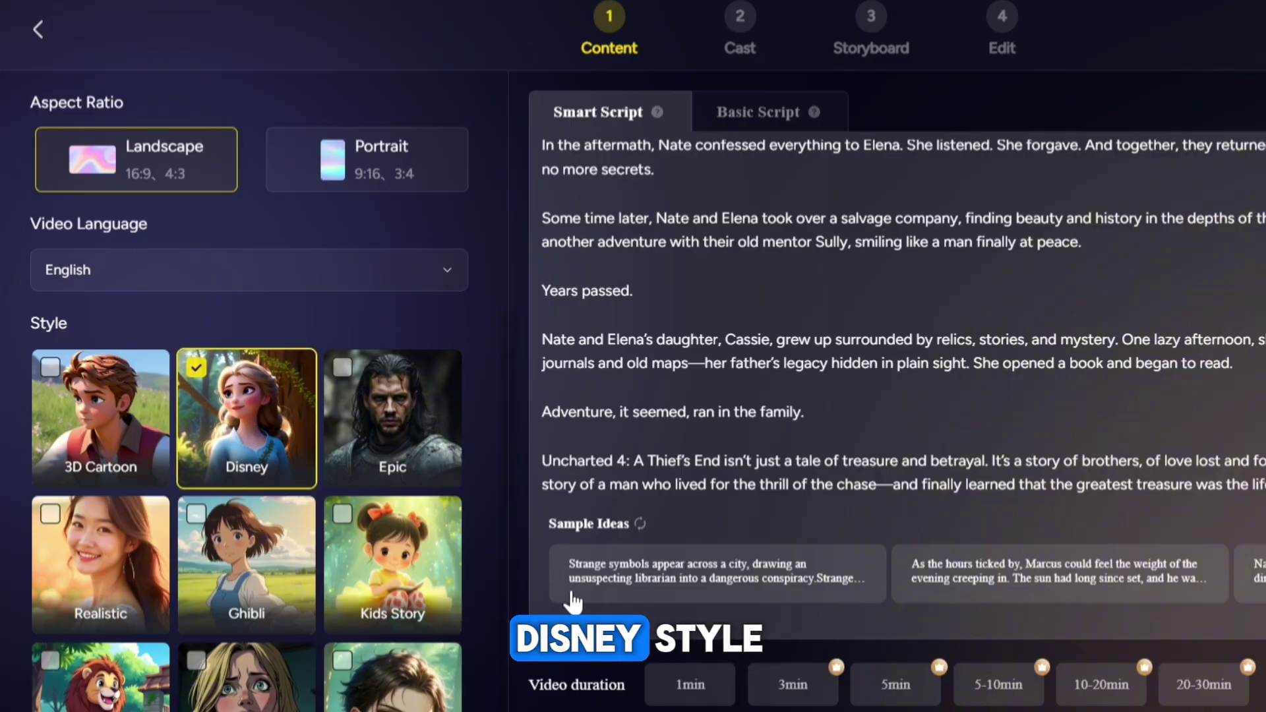
pyautogui.moveTo(529, 685); pyautogui.dragTo(630, 696)
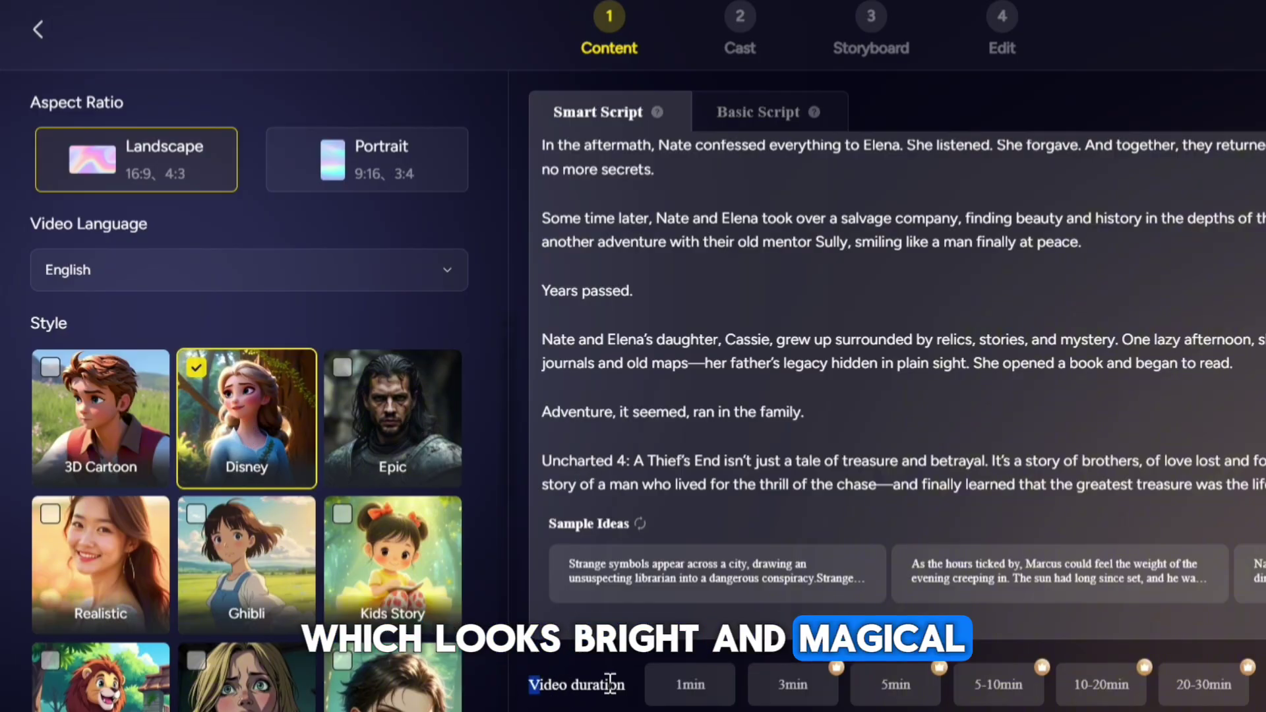
pyautogui.click(524, 683)
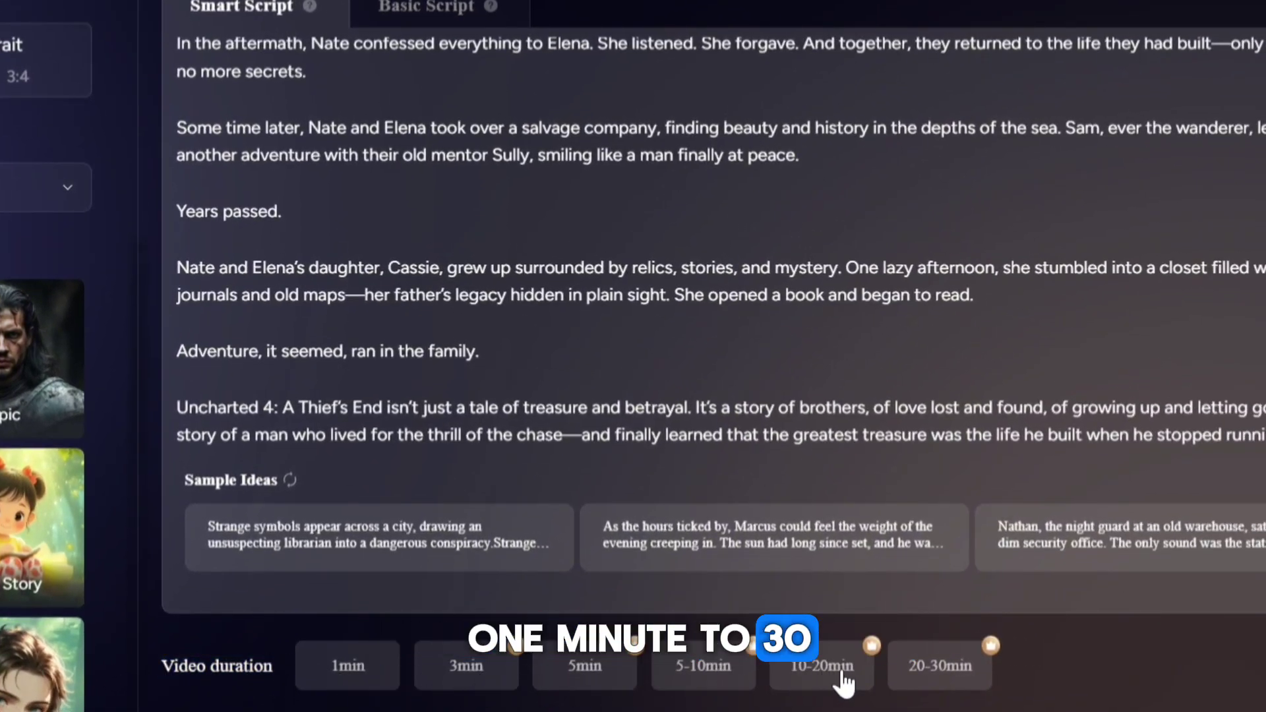
pyautogui.click(940, 669)
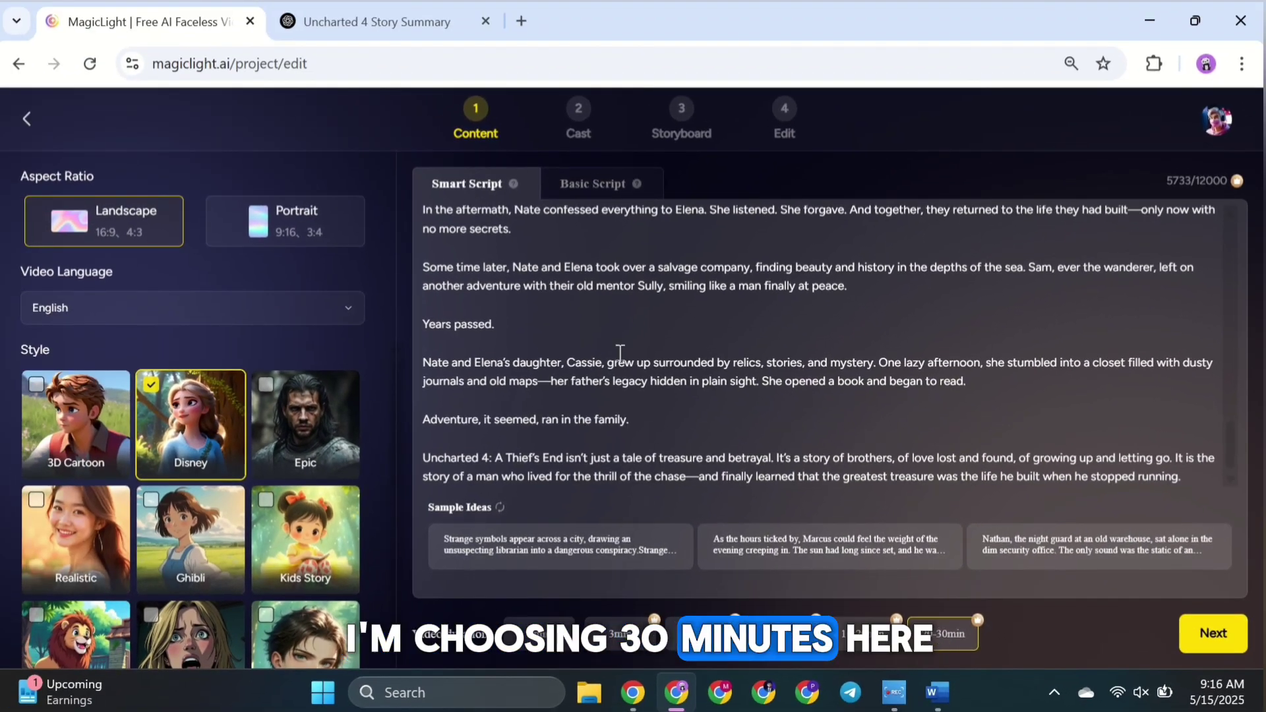
pyautogui.scroll(2, 521, 422)
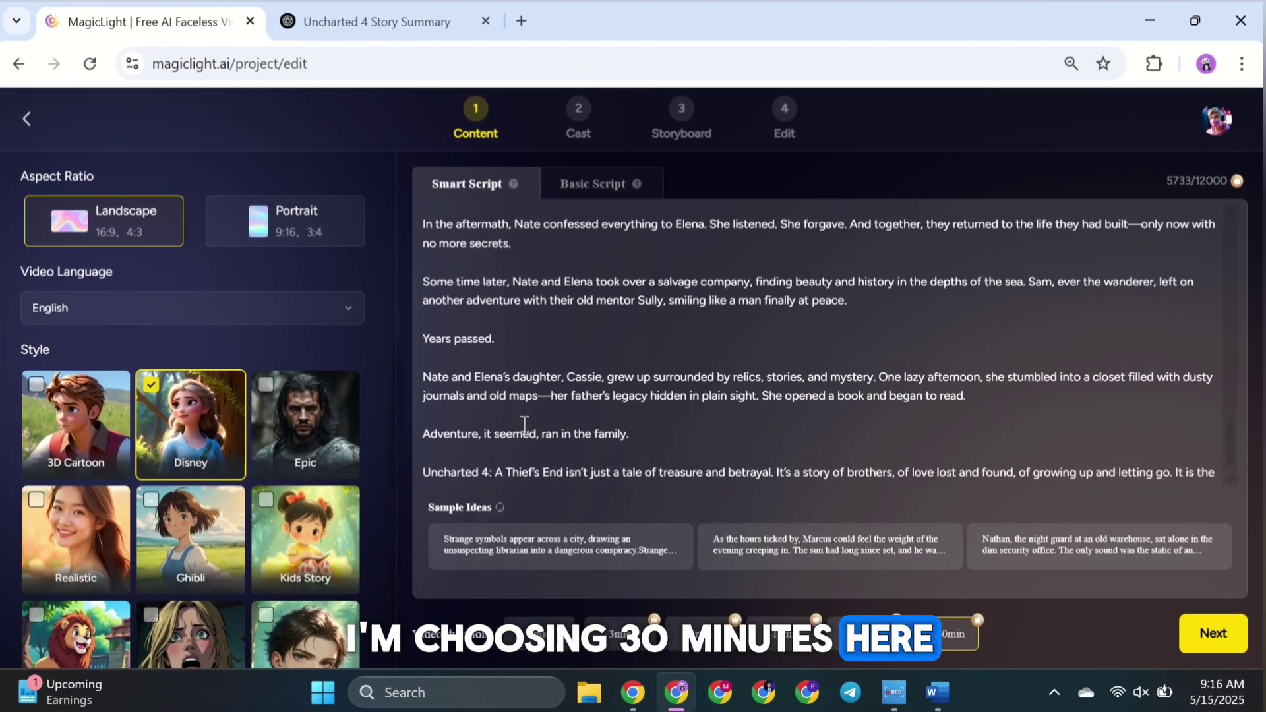
# Generate the A Thief's Legacy script and review its 75 scenes, estimated 17:25 with 209 storyboards.
pyautogui.click(1216, 632)
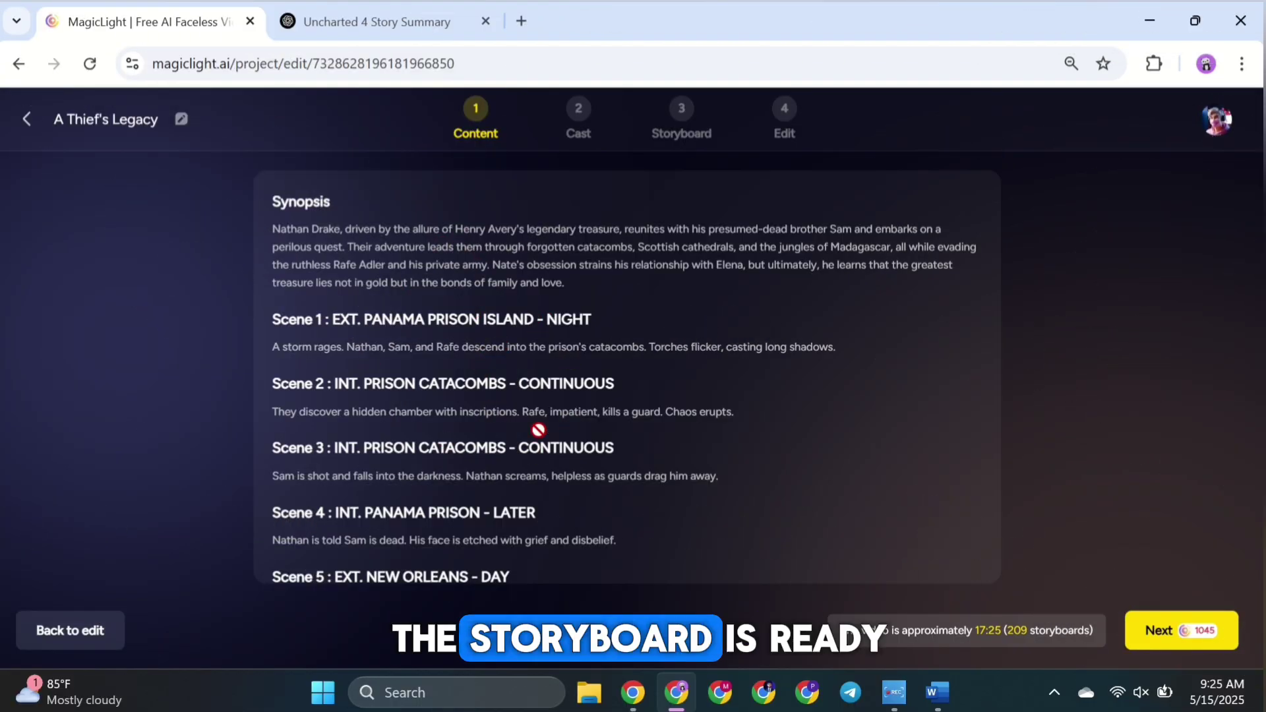
pyautogui.scroll(-20, 538, 430)
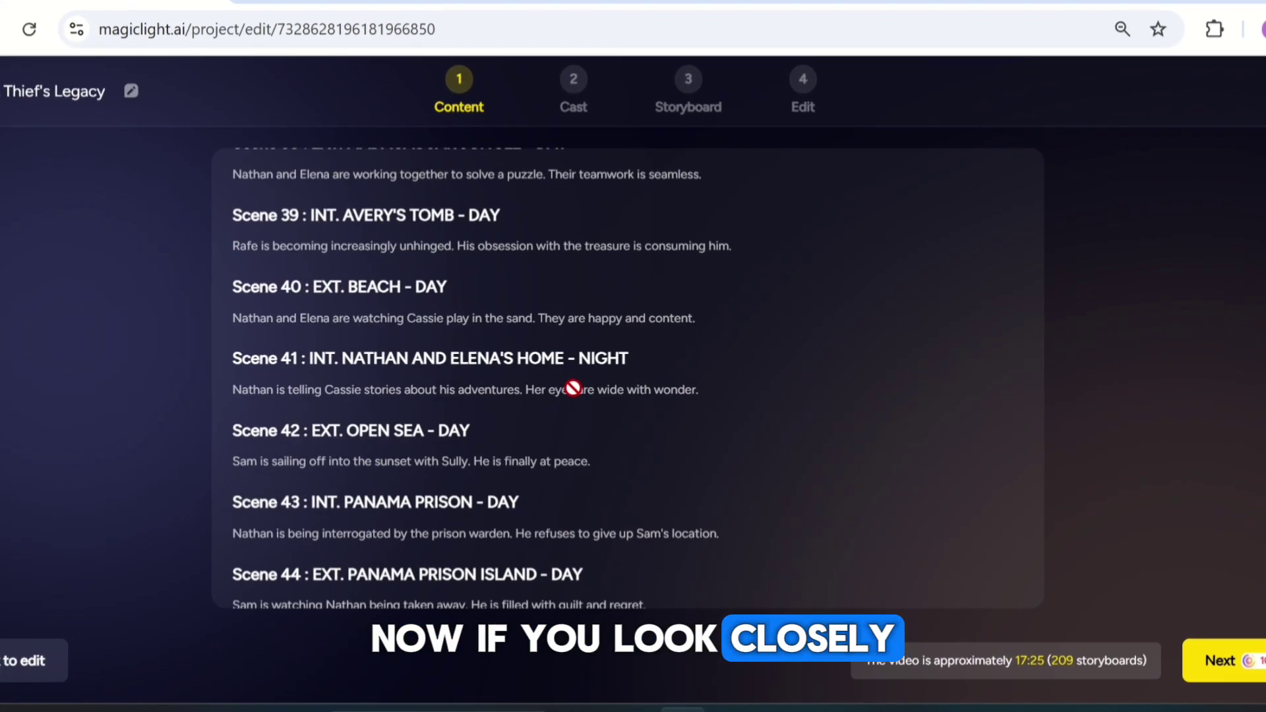
pyautogui.scroll(-20, 573, 388)
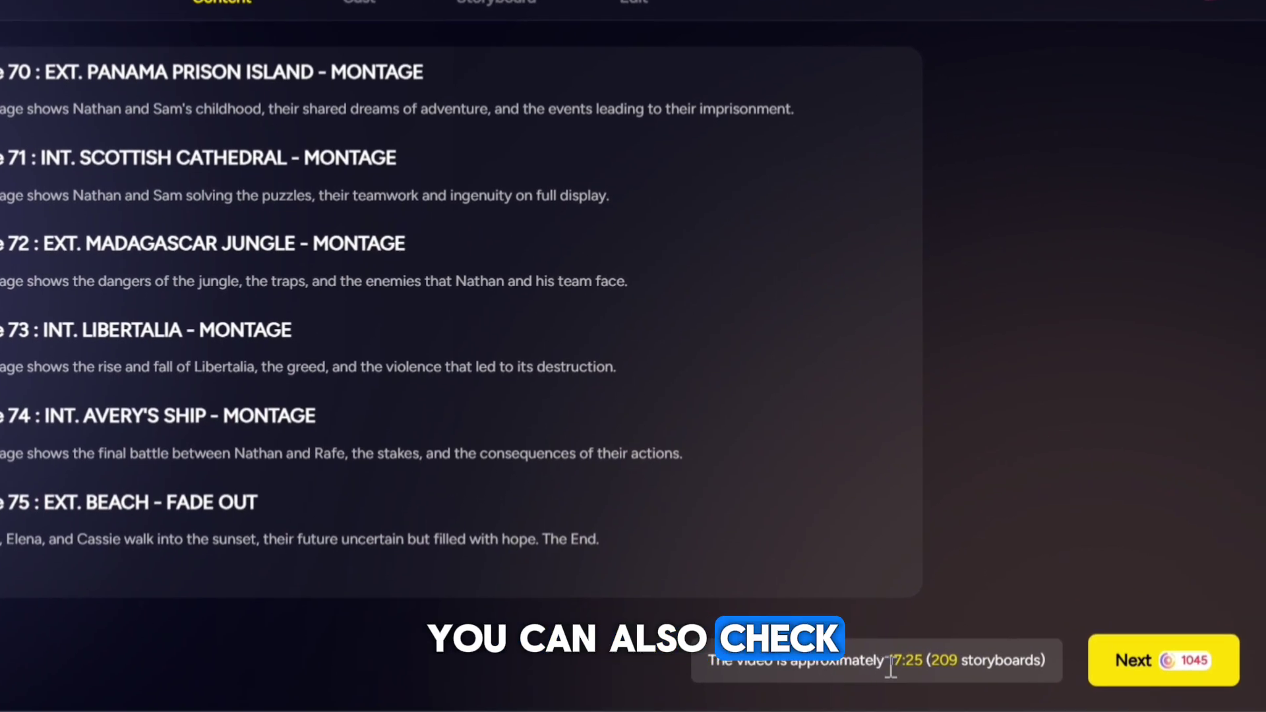
pyautogui.moveTo(887, 662); pyautogui.dragTo(929, 667)
pyautogui.click(935, 660)
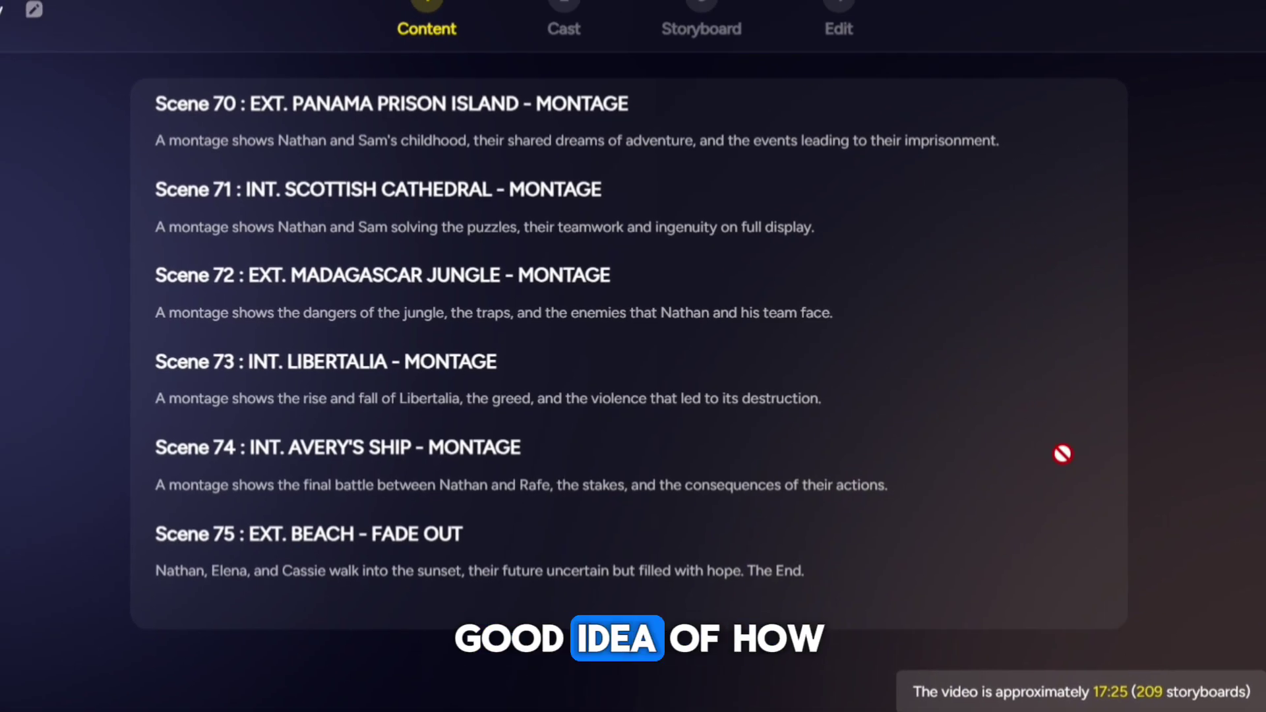
pyautogui.scroll(20, 1062, 454)
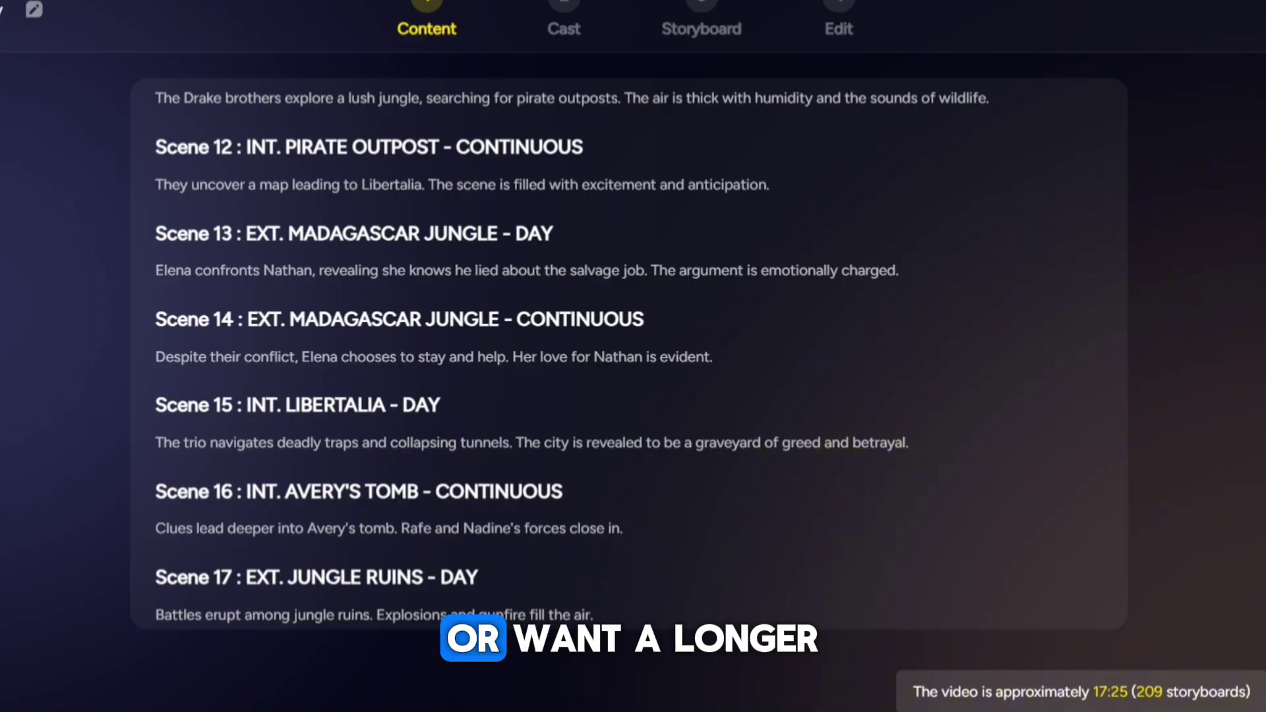
pyautogui.scroll(7, 169, 525)
pyautogui.scroll(-6, 237, 503)
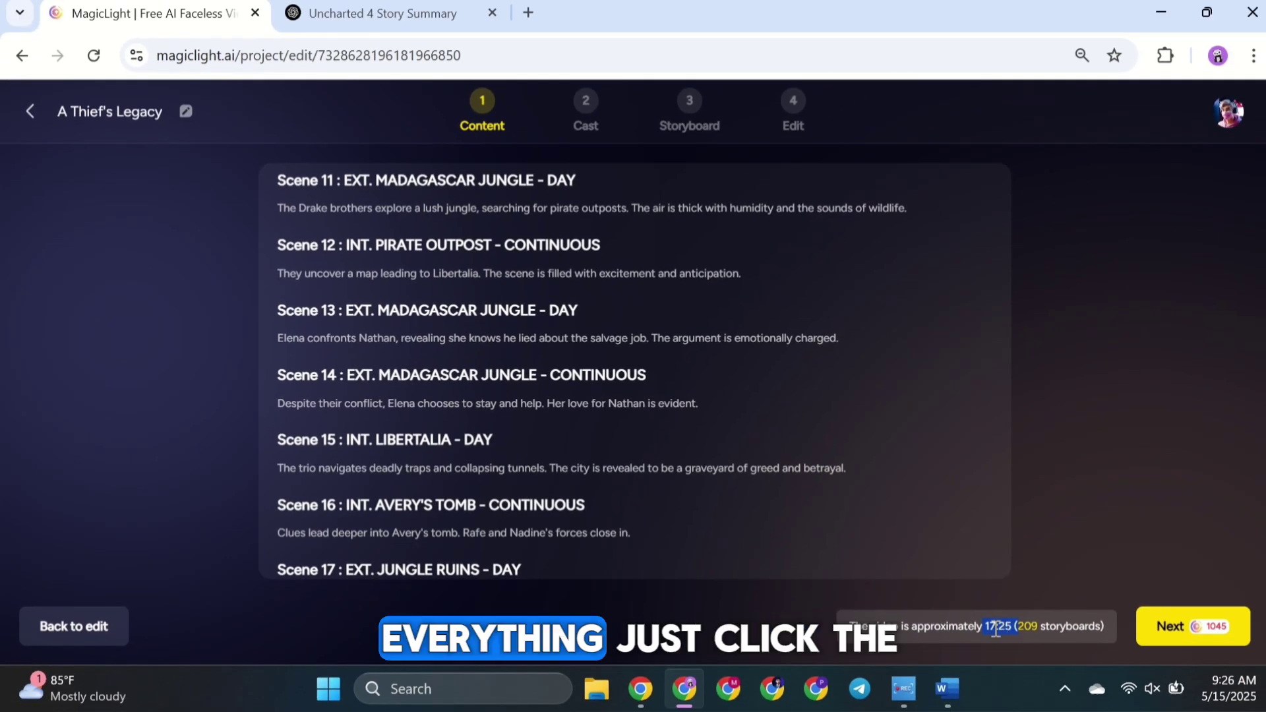
pyautogui.click(1198, 631)
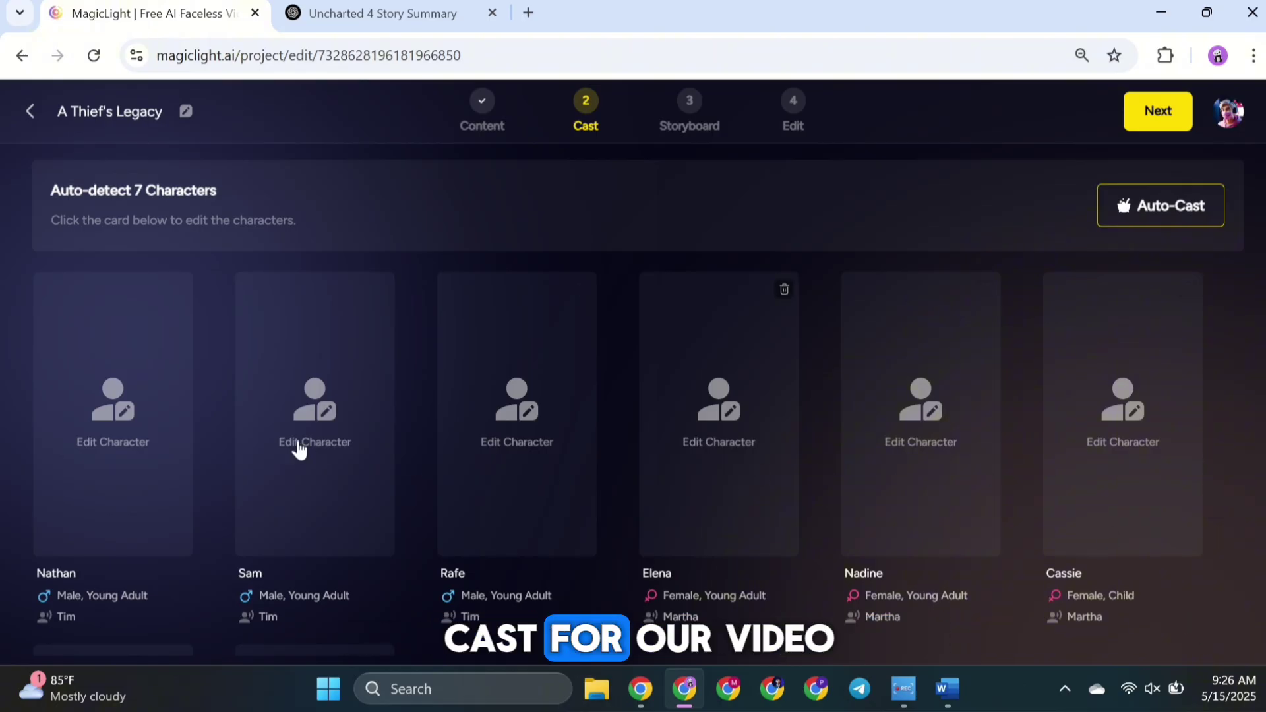
# Auto-Cast default character images onto all seven roles, including Nathan, Sam, Elena and Cassie.
pyautogui.scroll(-5, 489, 477)
pyautogui.scroll(5, 489, 476)
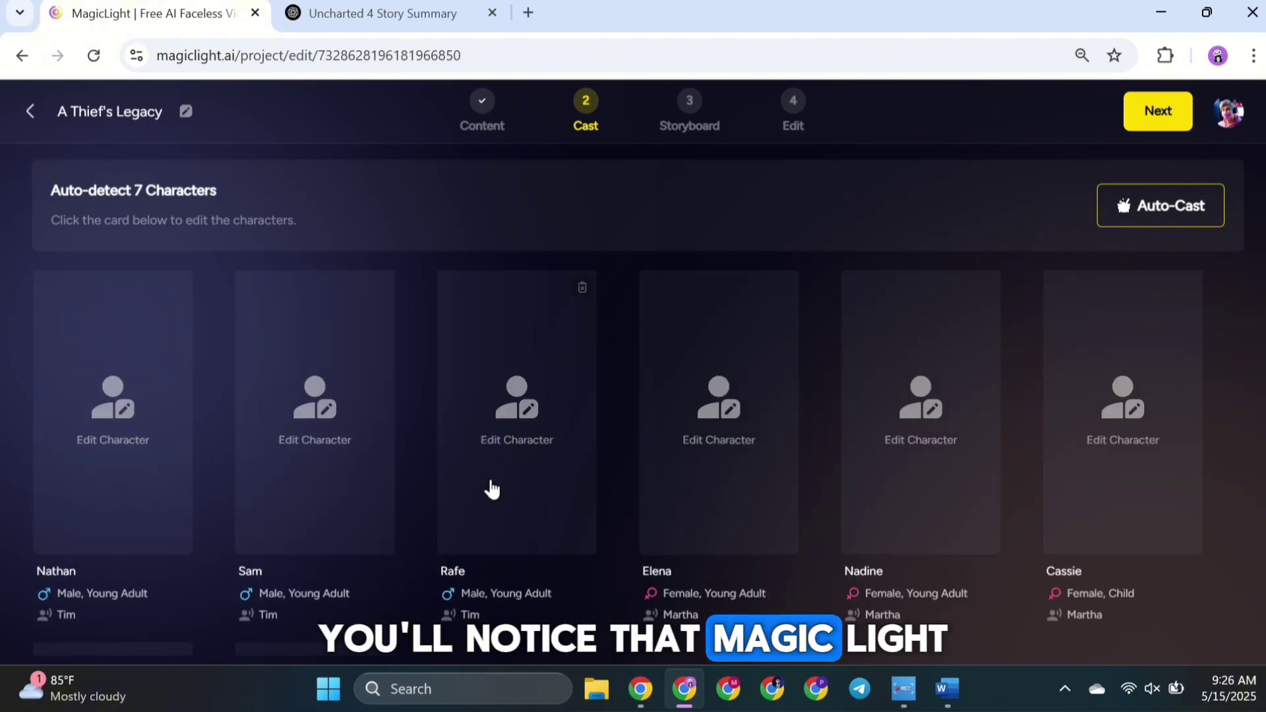
pyautogui.scroll(-5, 1157, 410)
pyautogui.scroll(5, 1158, 412)
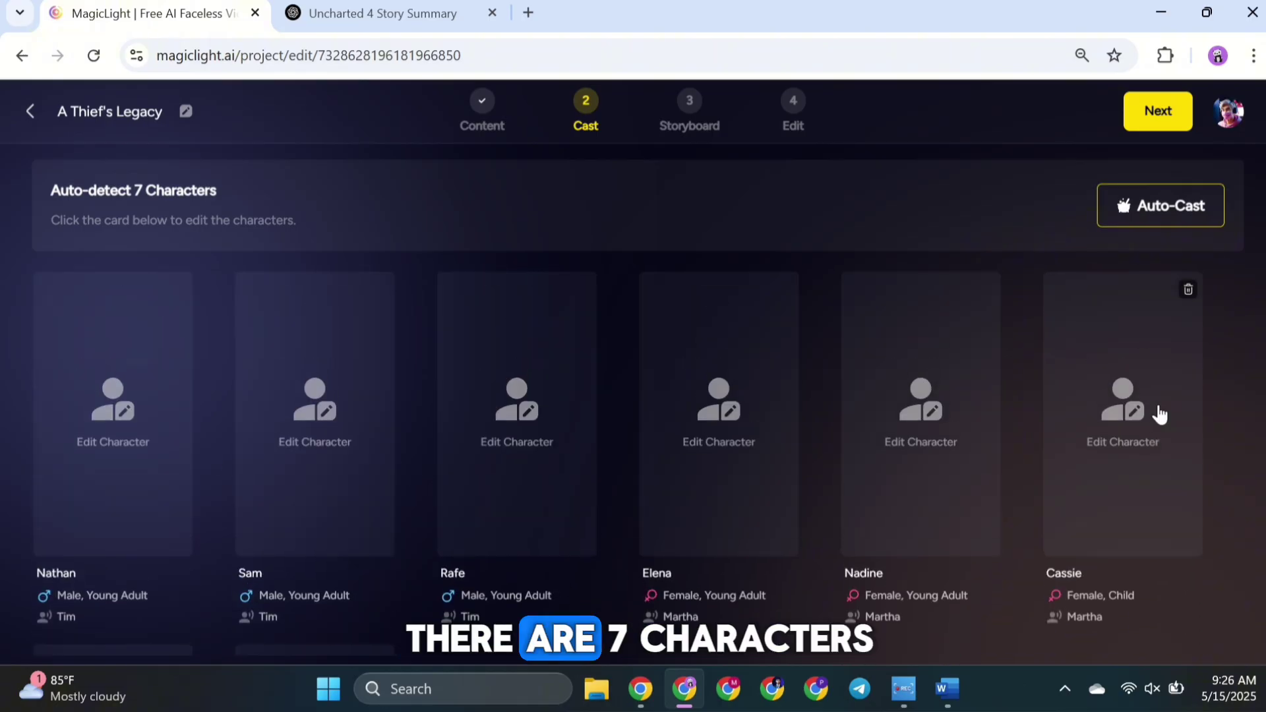
pyautogui.click(1171, 222)
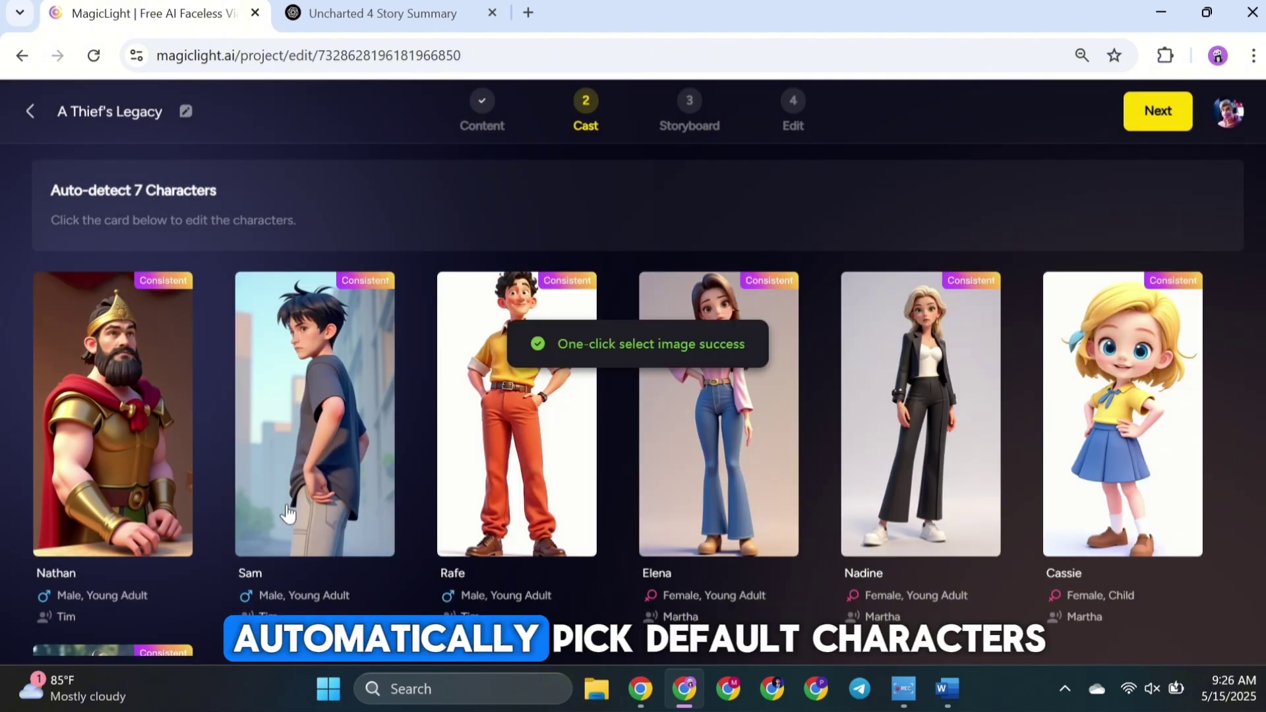
pyautogui.scroll(-5, 742, 537)
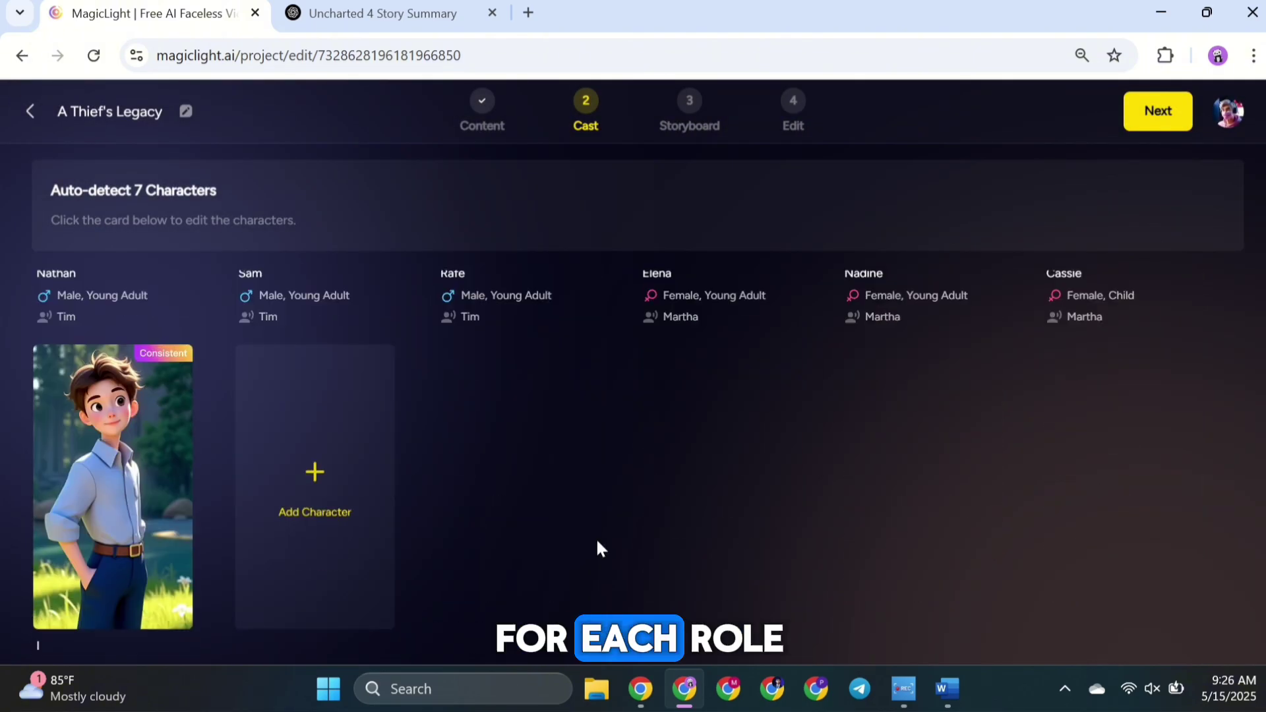
pyautogui.scroll(5, 166, 539)
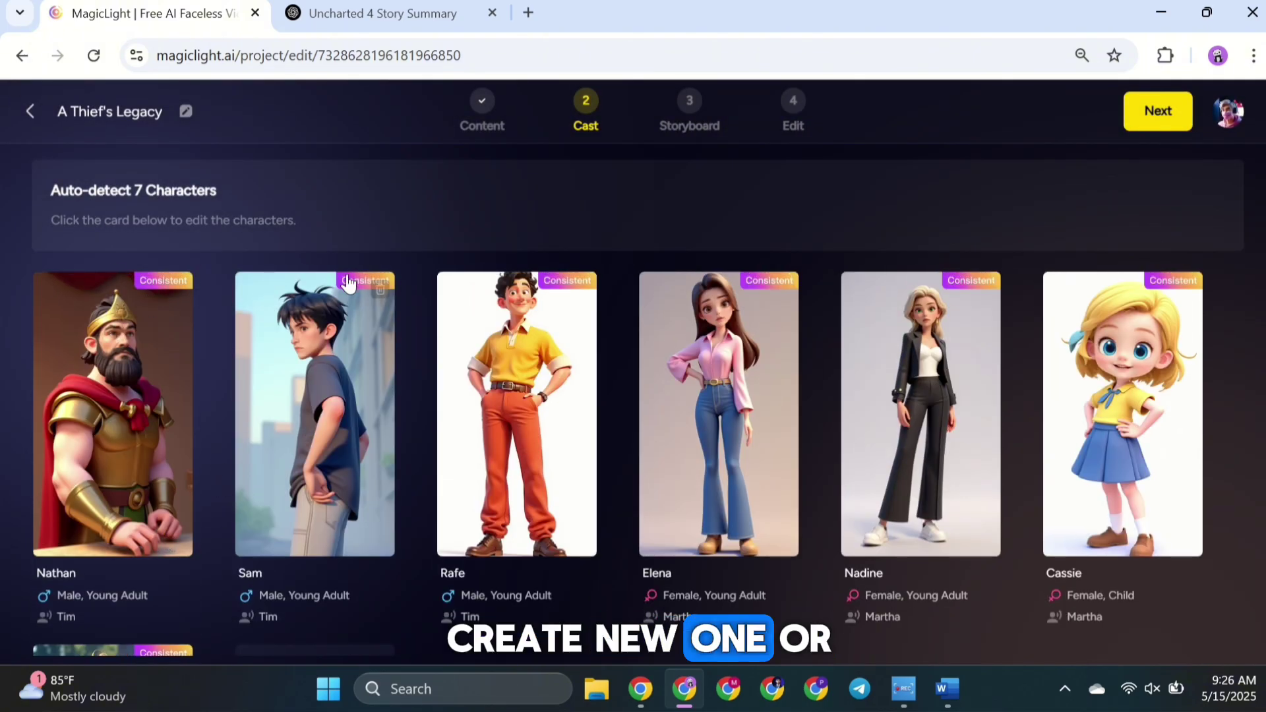
pyautogui.scroll(-5, 745, 556)
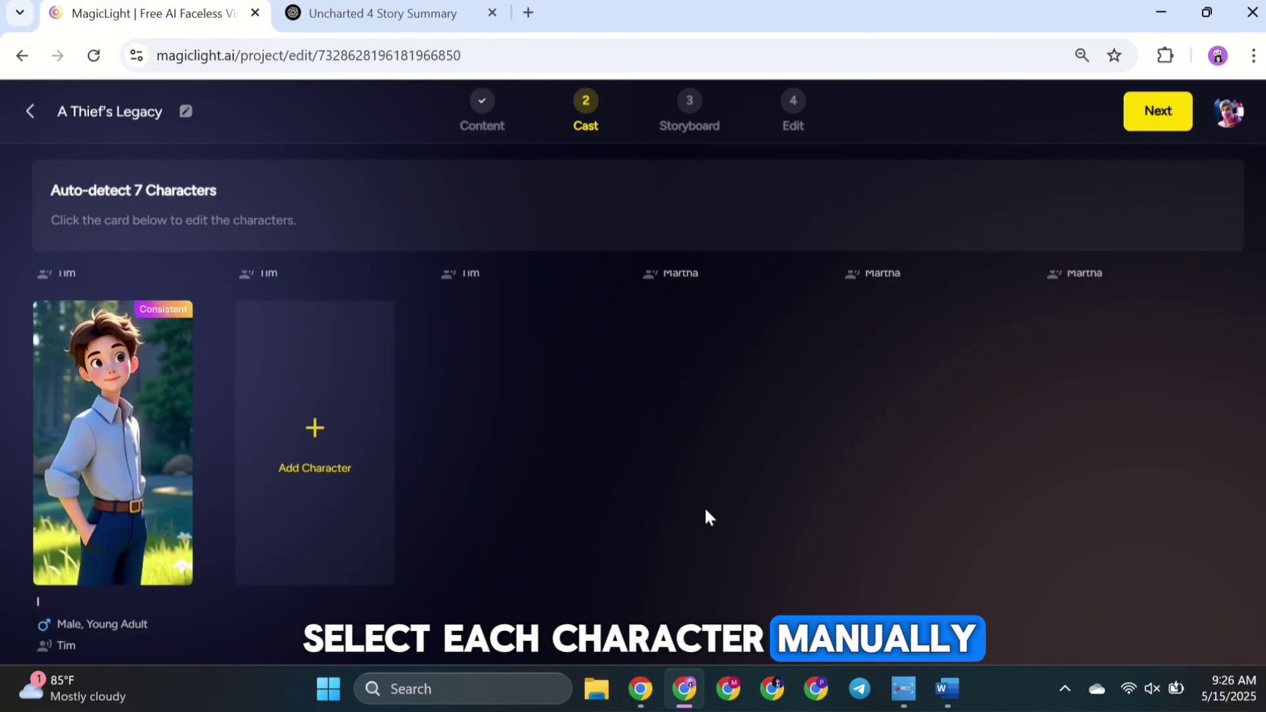
pyautogui.scroll(5, 704, 506)
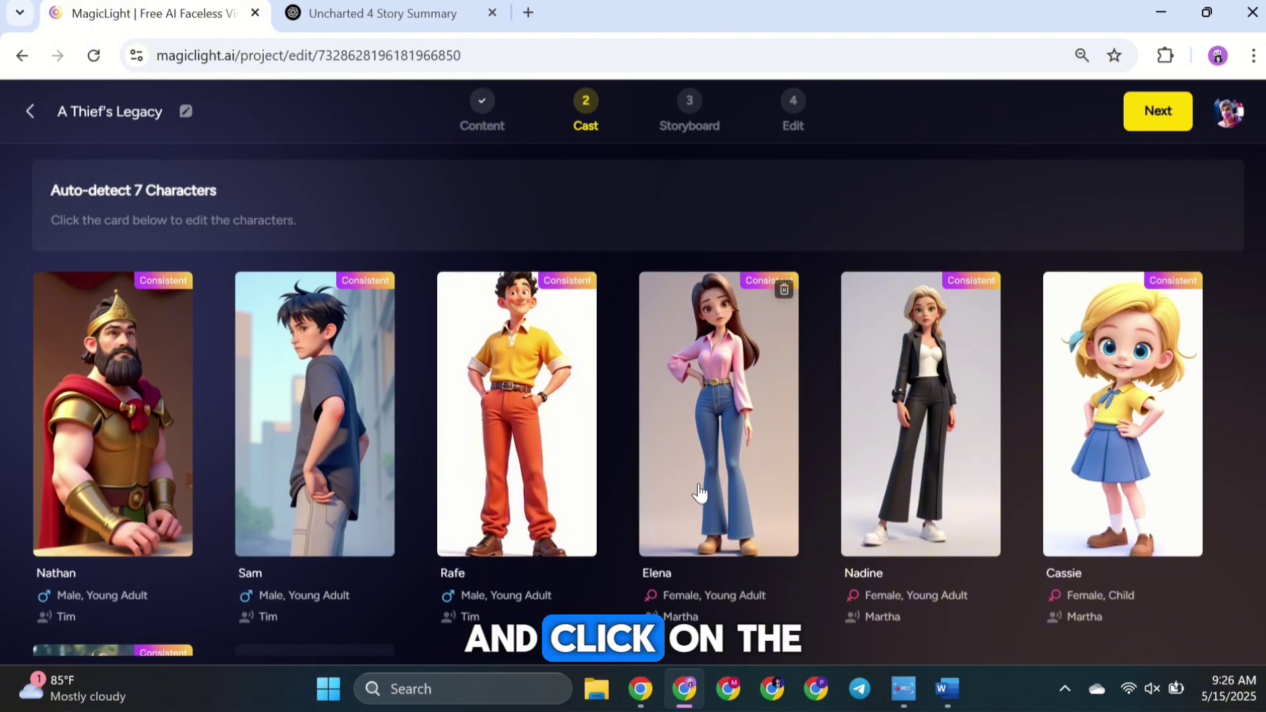
# Open Nathan's character library and start creating a new character.
pyautogui.click(129, 401)
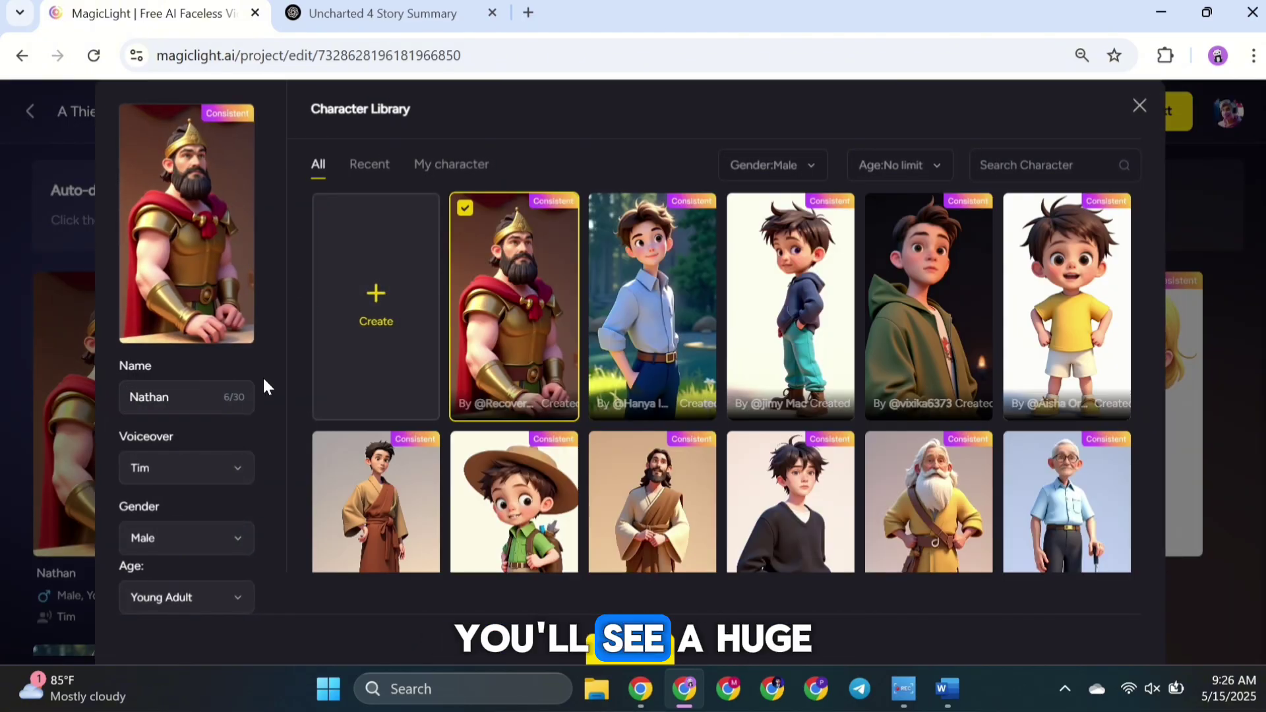
pyautogui.scroll(-6, 313, 394)
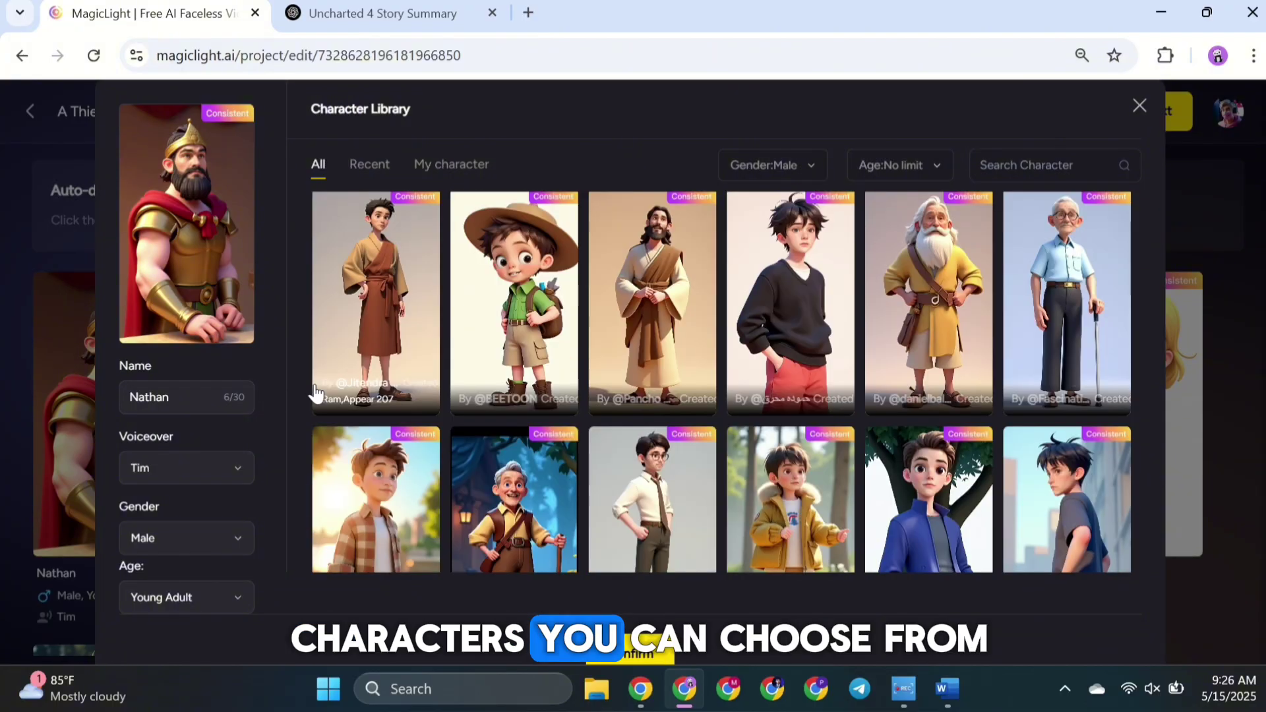
pyautogui.scroll(4, 315, 394)
pyautogui.scroll(-10, 315, 393)
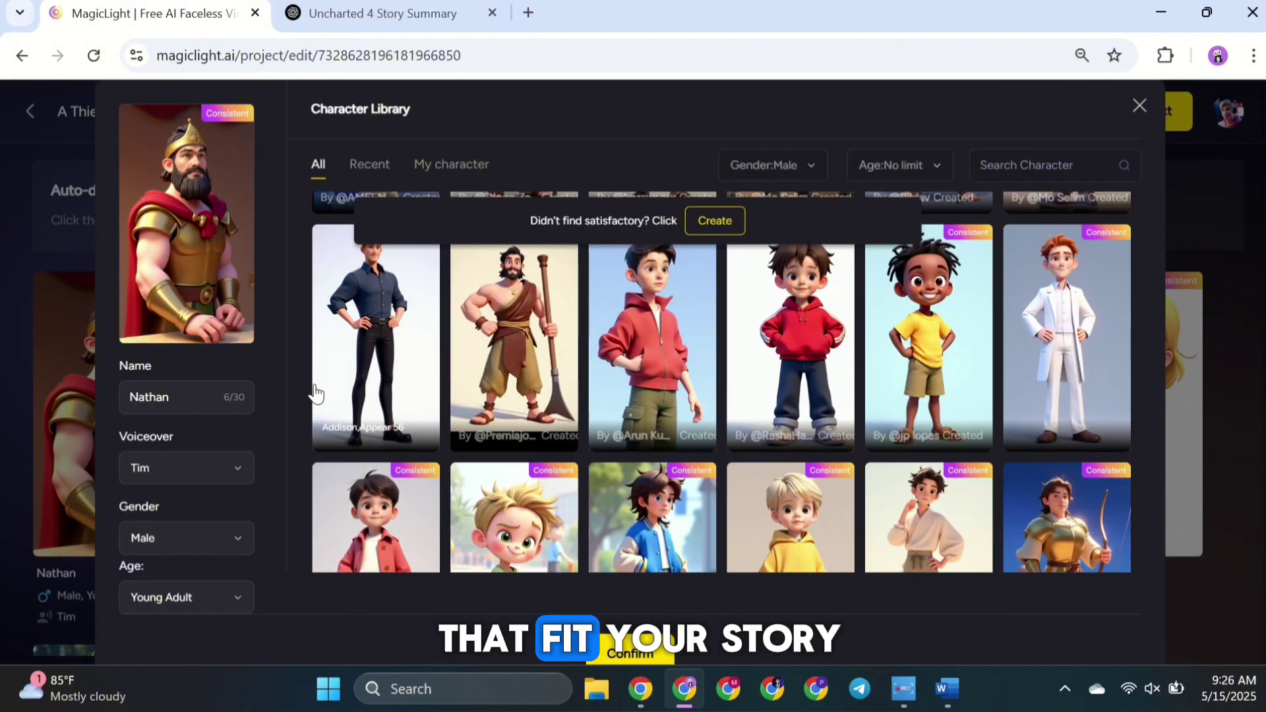
pyautogui.scroll(10, 315, 394)
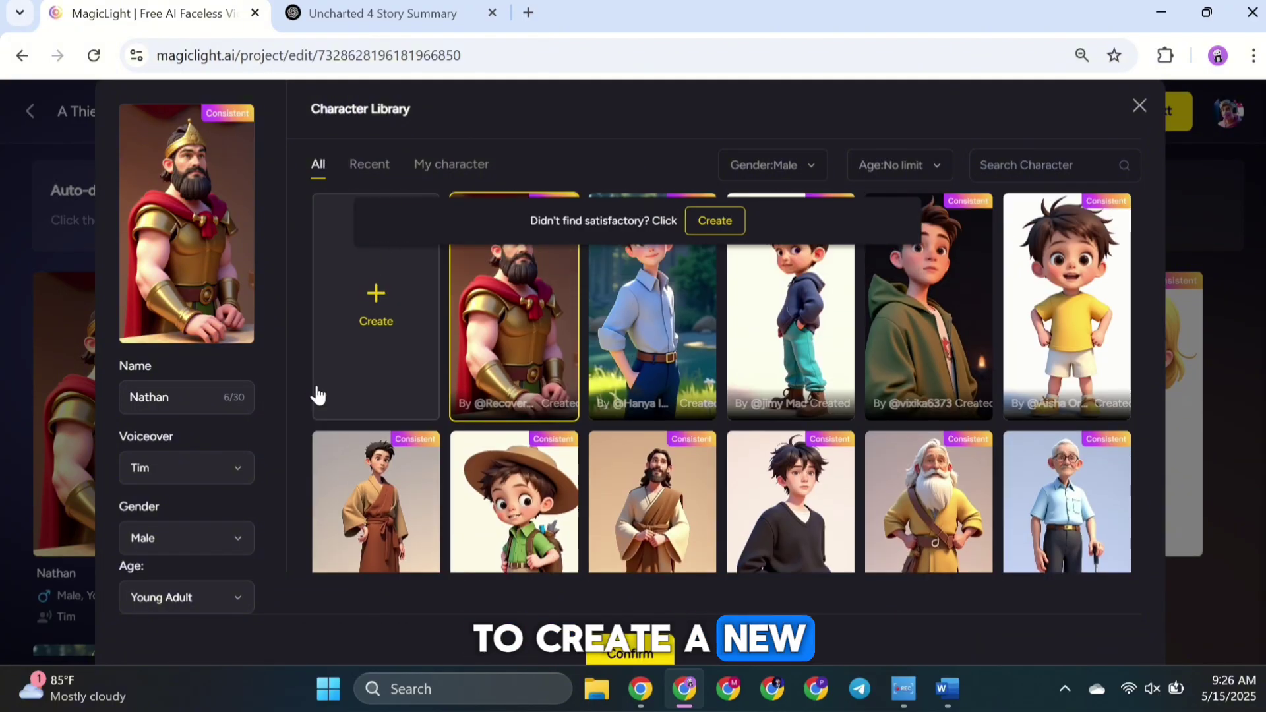
pyautogui.click(379, 322)
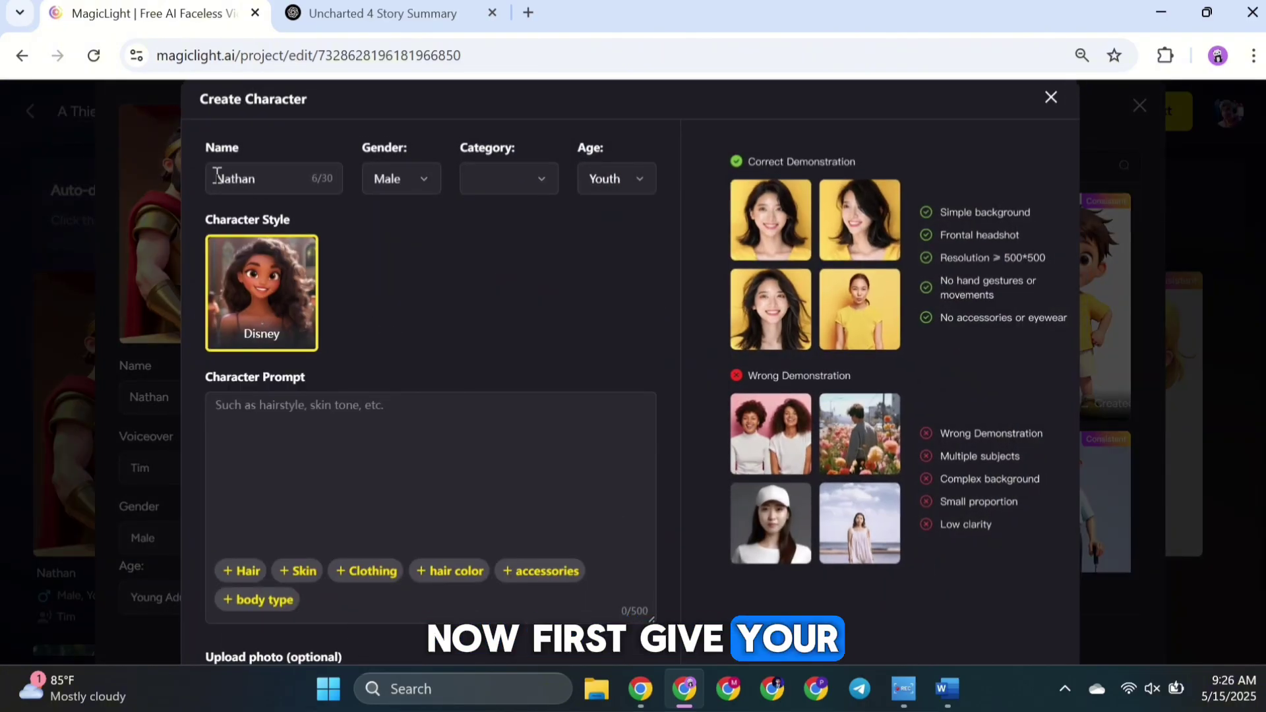
# Set the new character to Male, Human and Youth, and select the character-description prompt.
pyautogui.click(416, 188)
pyautogui.click(415, 187)
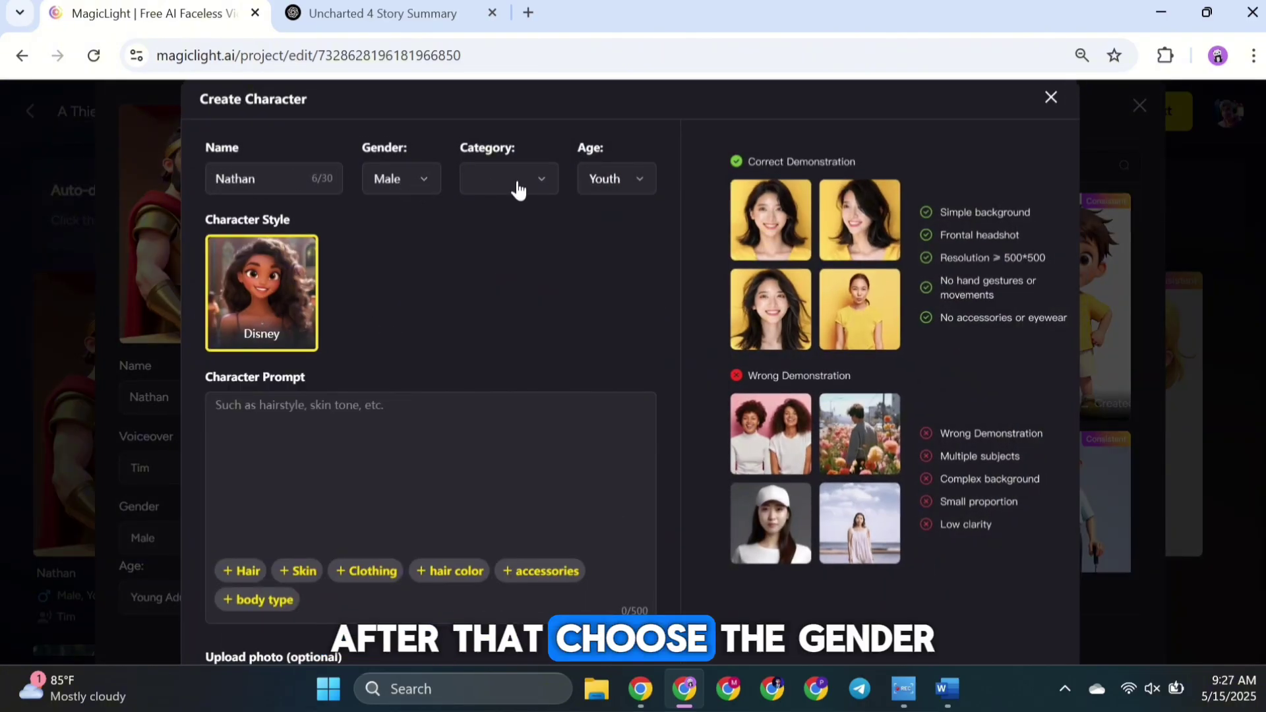
pyautogui.click(516, 187)
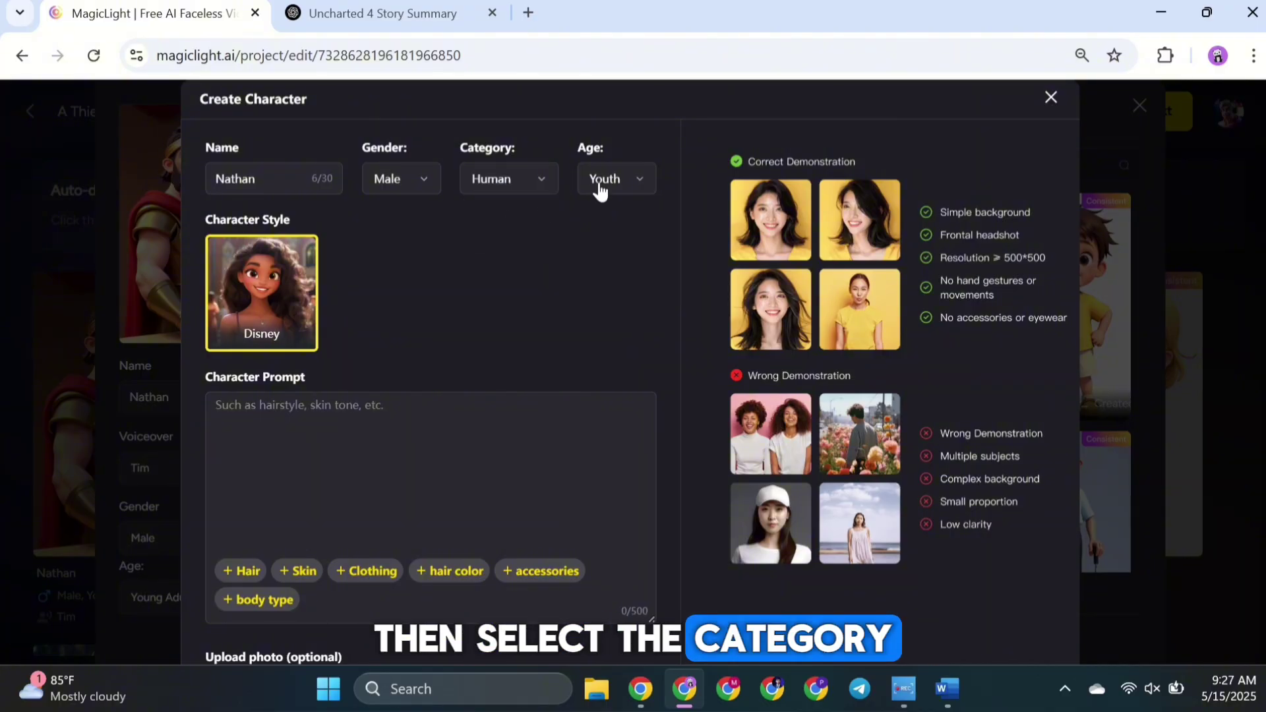
pyautogui.click(640, 184)
pyautogui.scroll(-2, 461, 323)
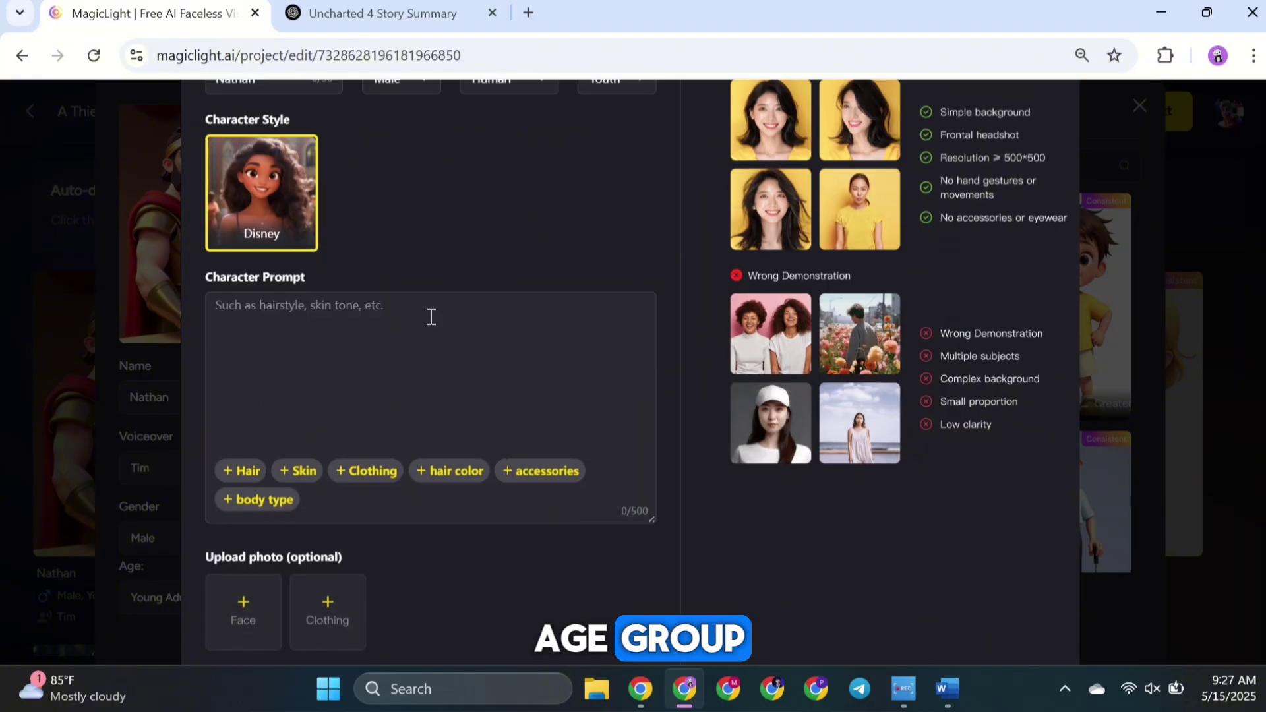
pyautogui.scroll(2, 395, 340)
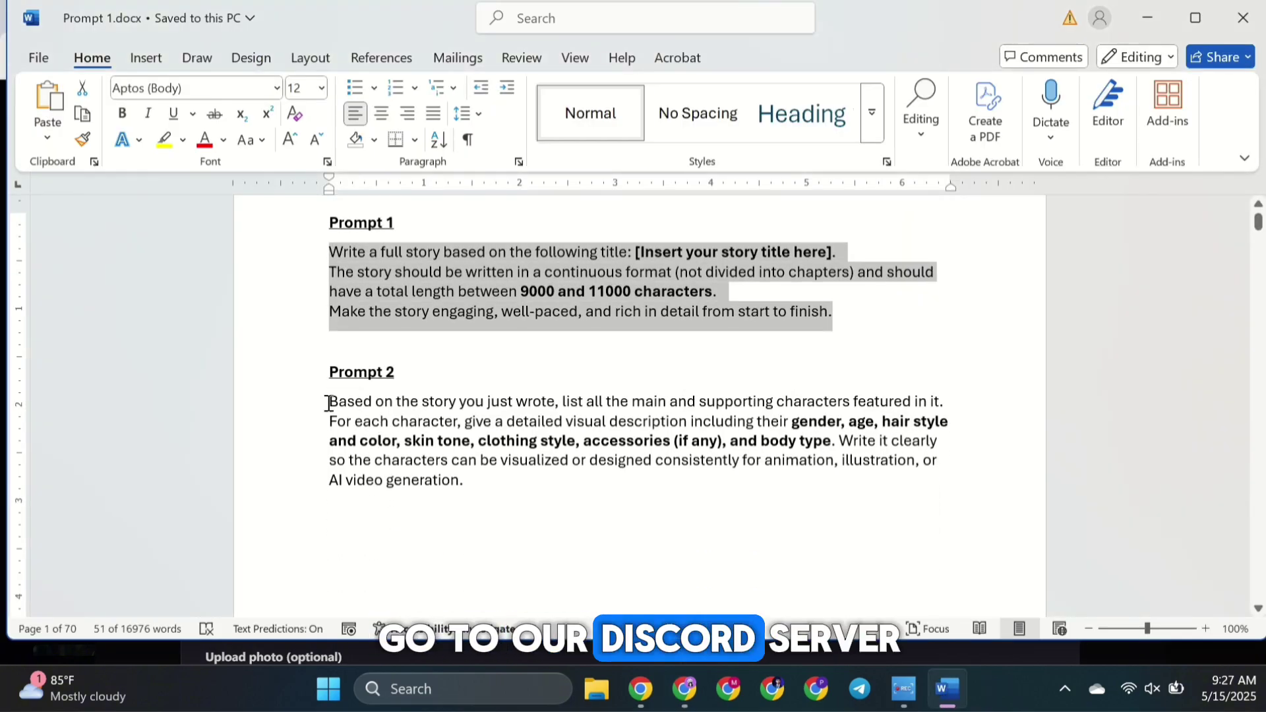
pyautogui.moveTo(329, 401); pyautogui.dragTo(467, 483)
pyautogui.hotkey('ctrl', 'c')
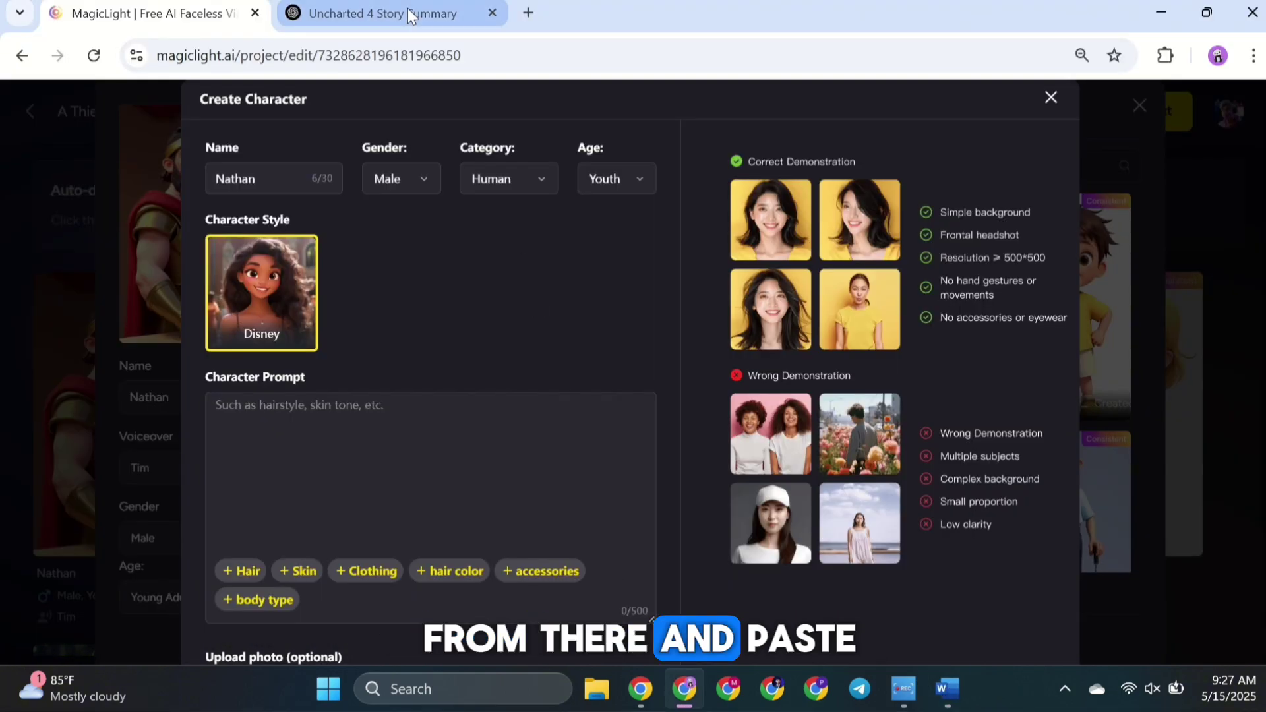
# Send the character-description prompt in the ChatGPT story conversation.
pyautogui.click(407, 9)
pyautogui.click(508, 507)
pyautogui.hotkey('ctrl', 'v')
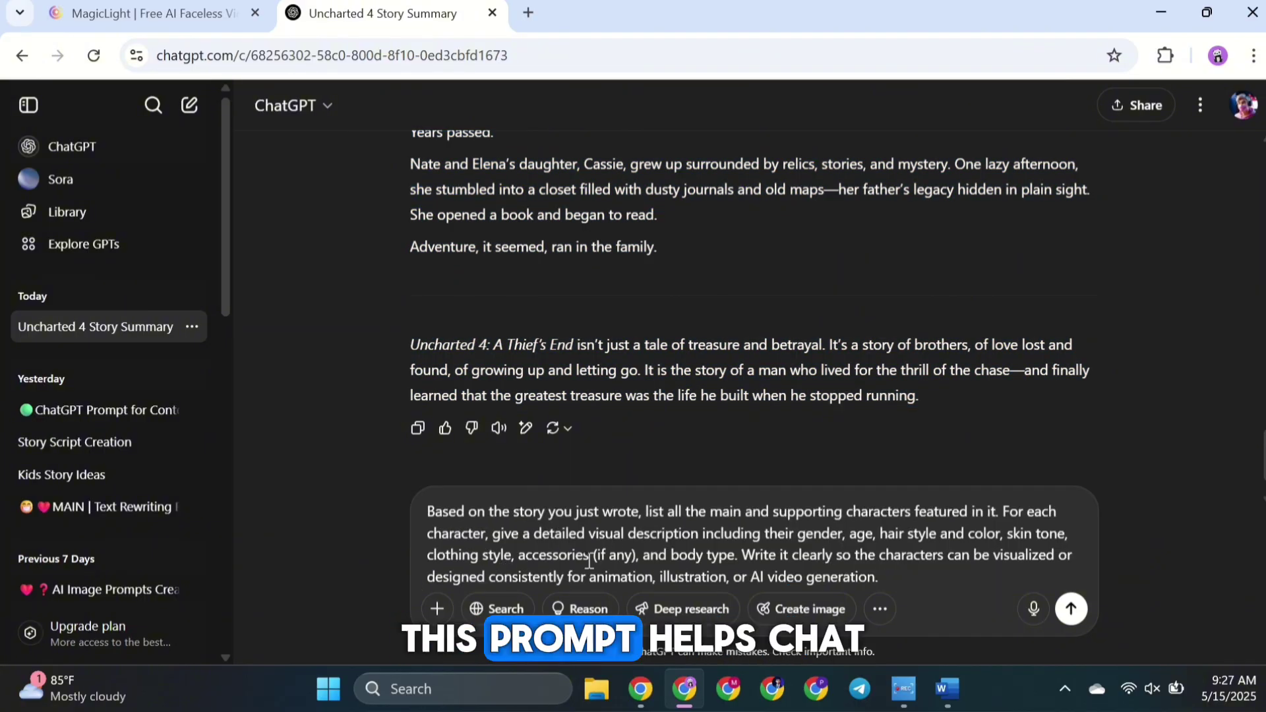
pyautogui.click(1075, 622)
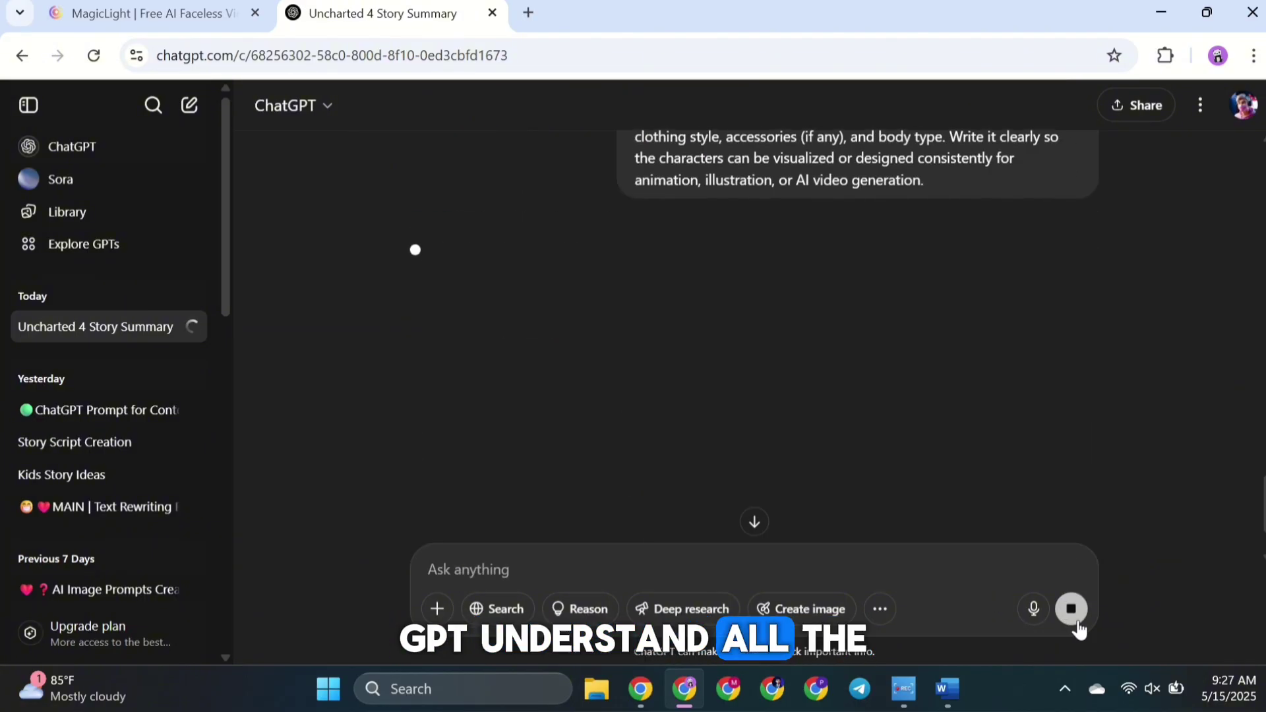
# Copy Nathan Drake's visual description from ChatGPT's reply.
pyautogui.scroll(-5, 929, 356)
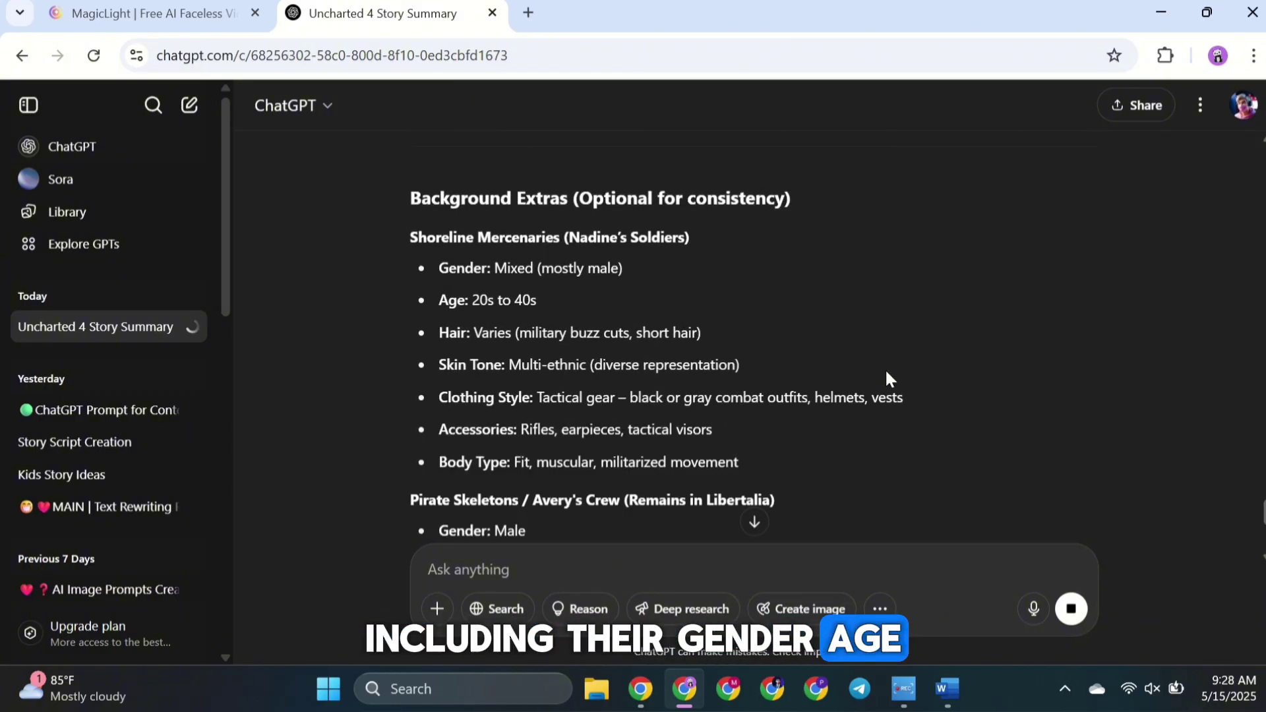
pyautogui.scroll(15, 885, 369)
pyautogui.scroll(15, 885, 368)
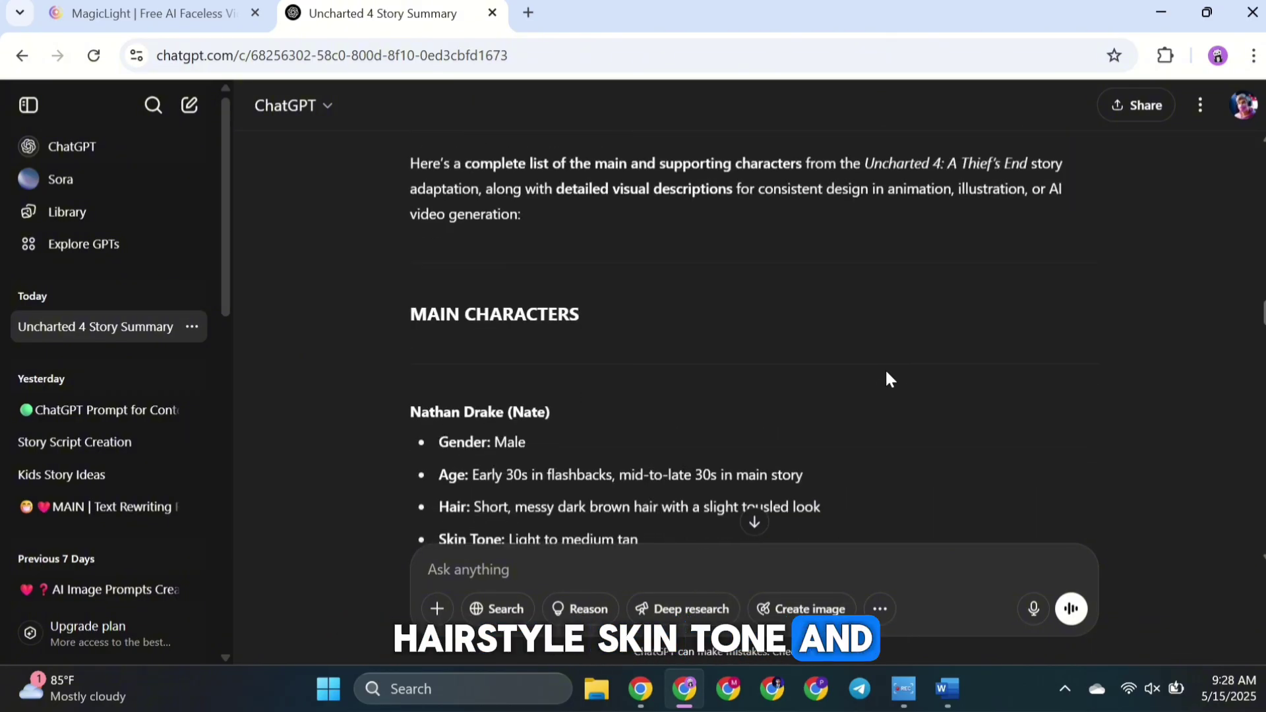
pyautogui.scroll(-3, 884, 373)
pyautogui.moveTo(393, 220); pyautogui.dragTo(845, 440)
pyautogui.hotkey('ctrl', 'c')
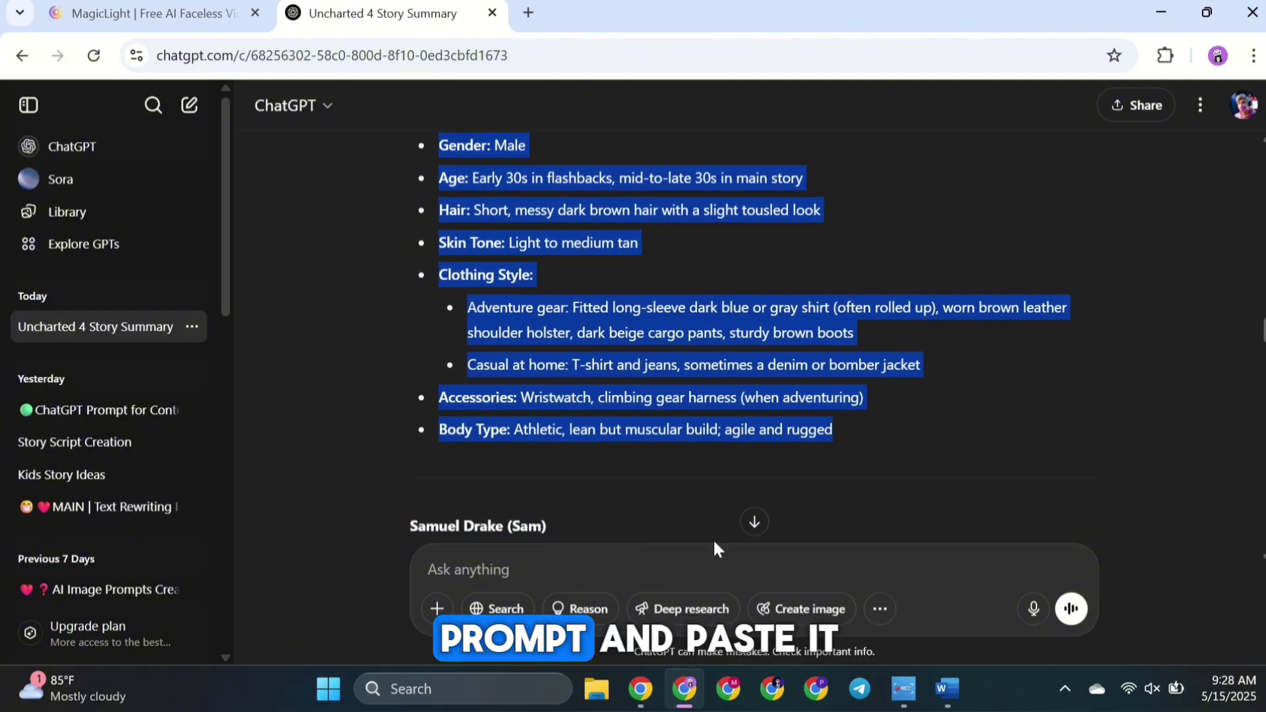
pyautogui.click(137, 7)
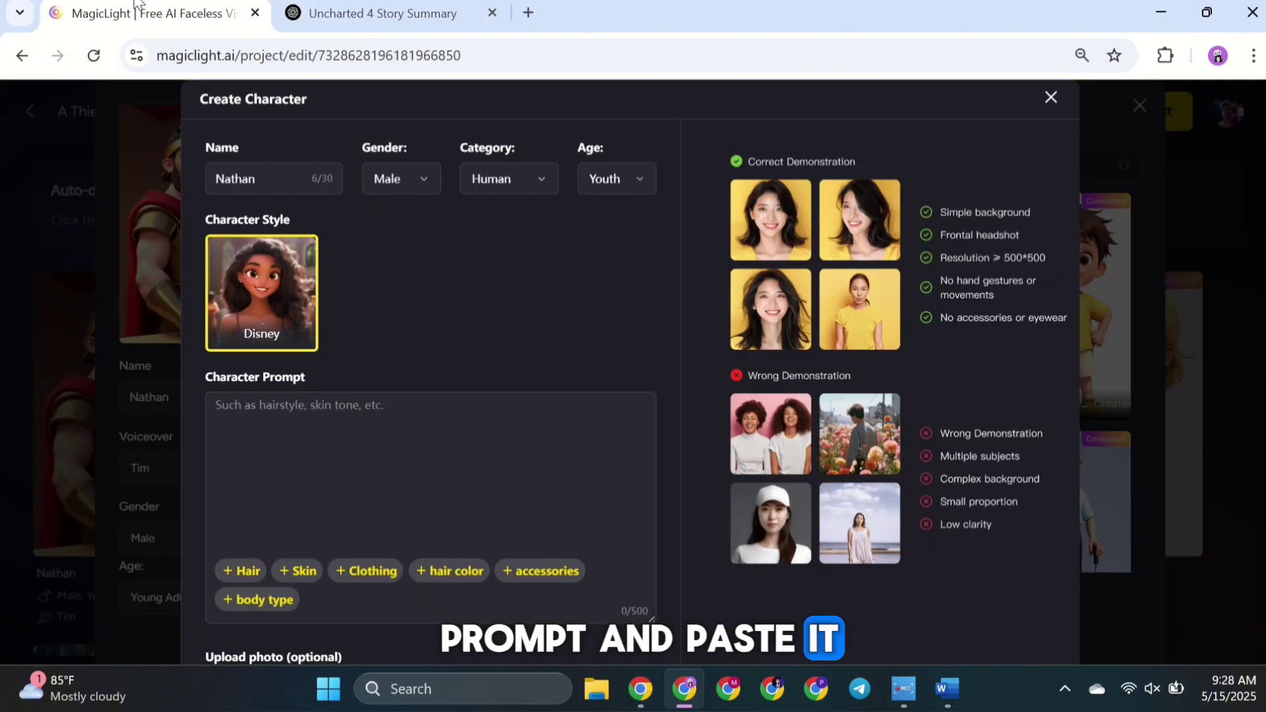
# Paste Nathan's description into Character Prompt and upload Nathan_Drake_29.jpg as his face photo.
pyautogui.click(271, 417)
pyautogui.hotkey('ctrl', 'v')
pyautogui.scroll(-2, 239, 571)
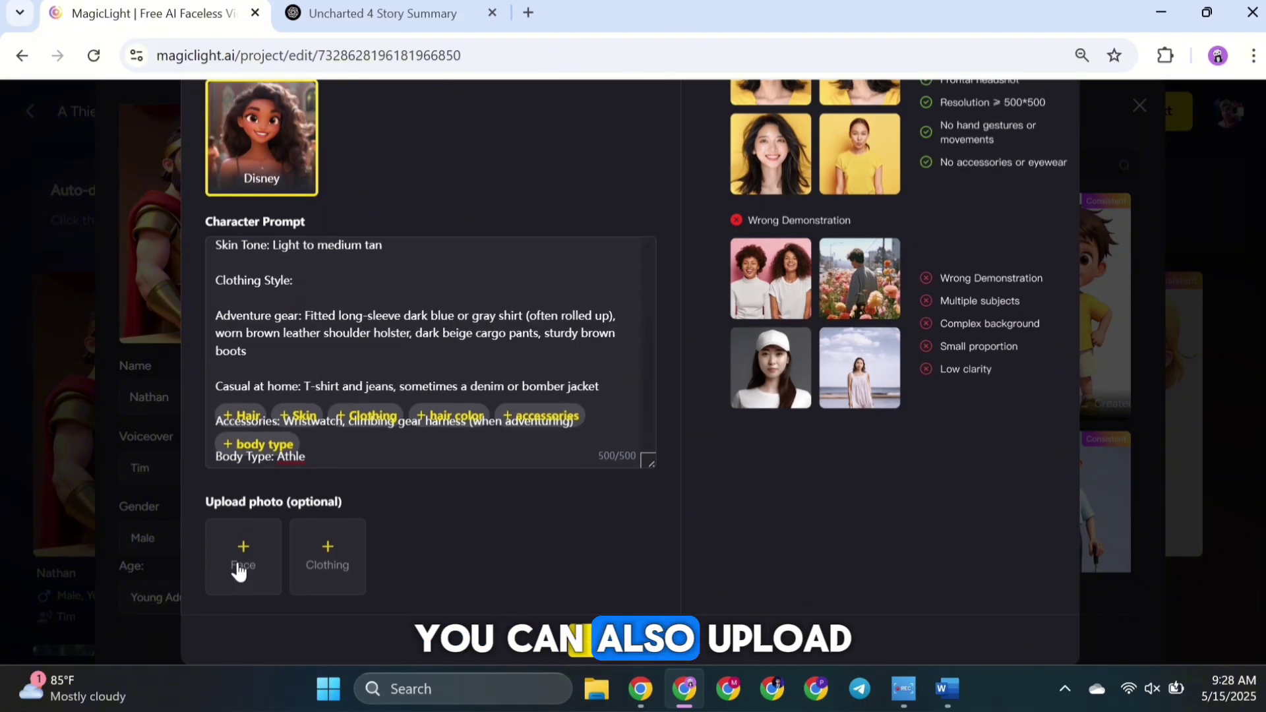
pyautogui.click(241, 561)
pyautogui.scroll(-5, 362, 363)
pyautogui.click(486, 347)
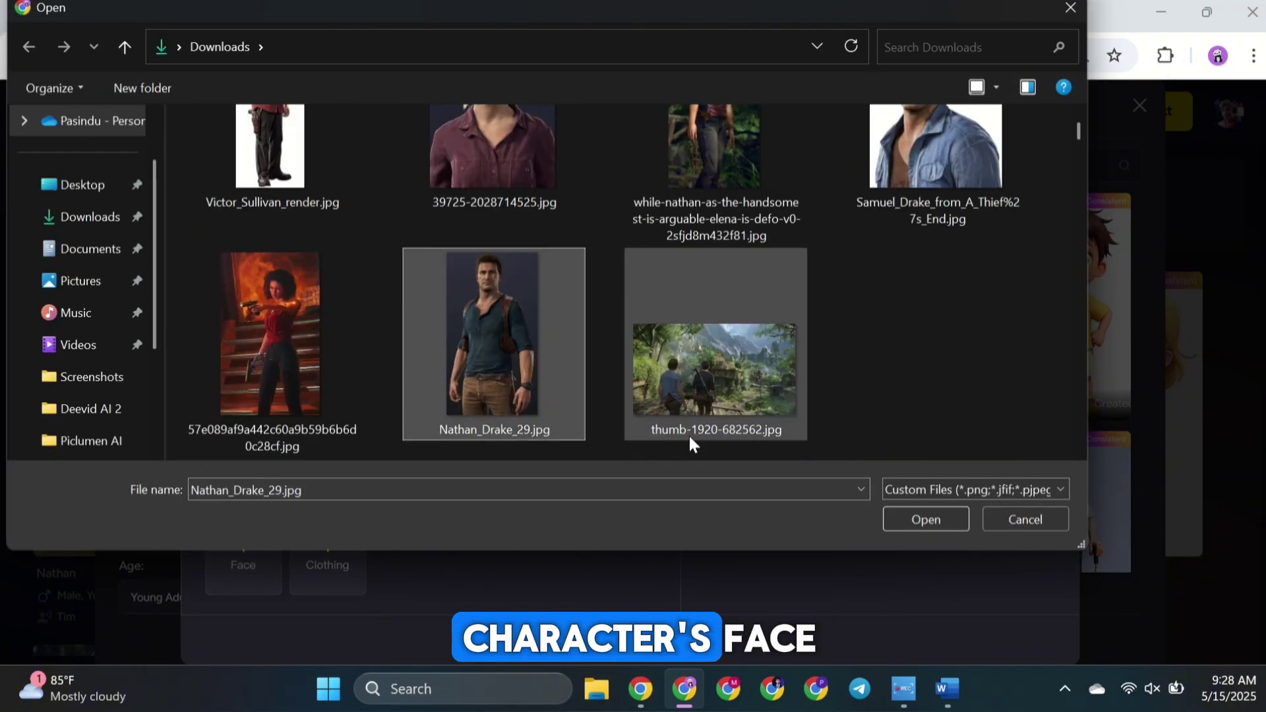
pyautogui.doubleClick(486, 348)
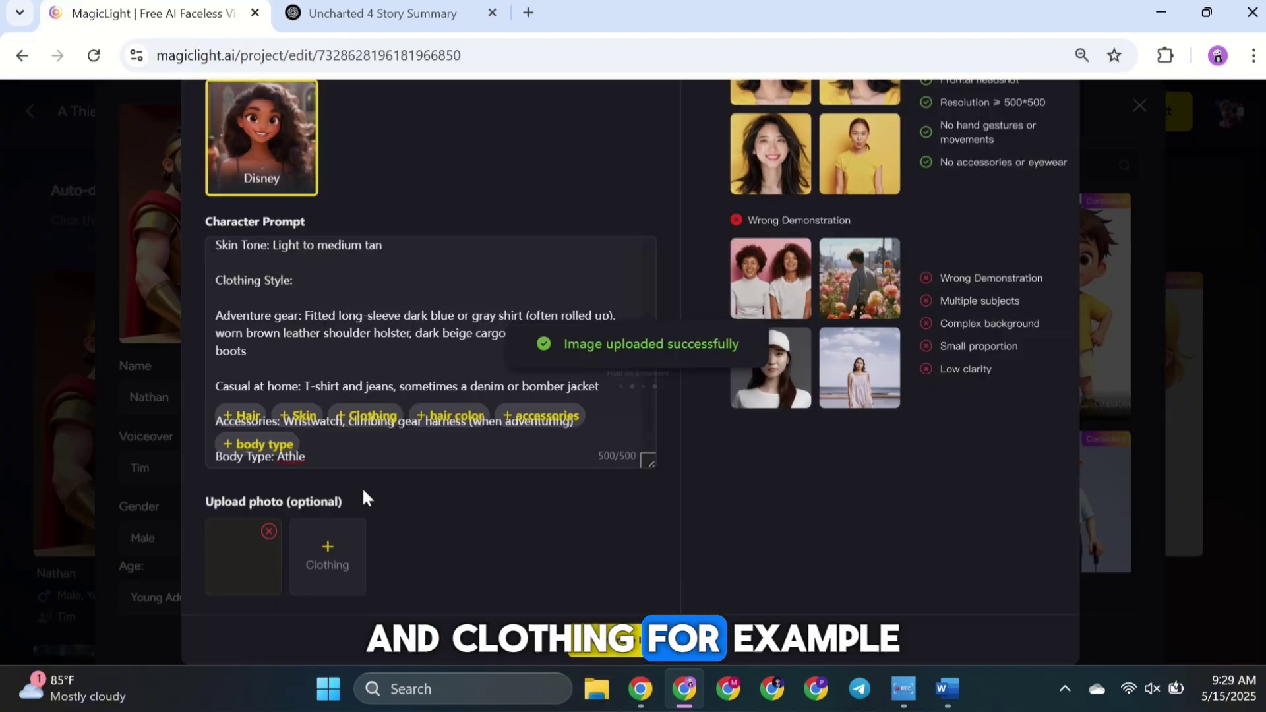
# Use Nathan_Drake_29.jpg as the clothing photo, apply the generated Nathan, and open Sam's card.
pyautogui.click(316, 557)
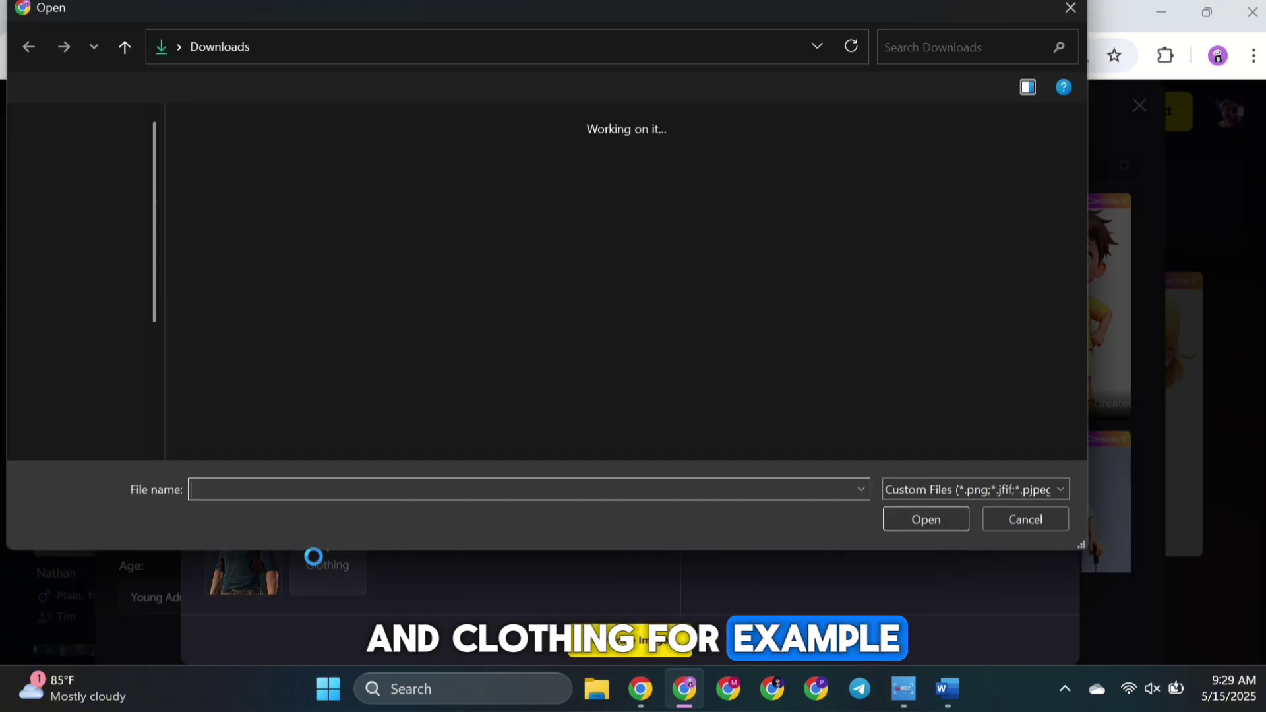
pyautogui.scroll(-5, 350, 384)
pyautogui.click(494, 343)
pyautogui.doubleClick(494, 343)
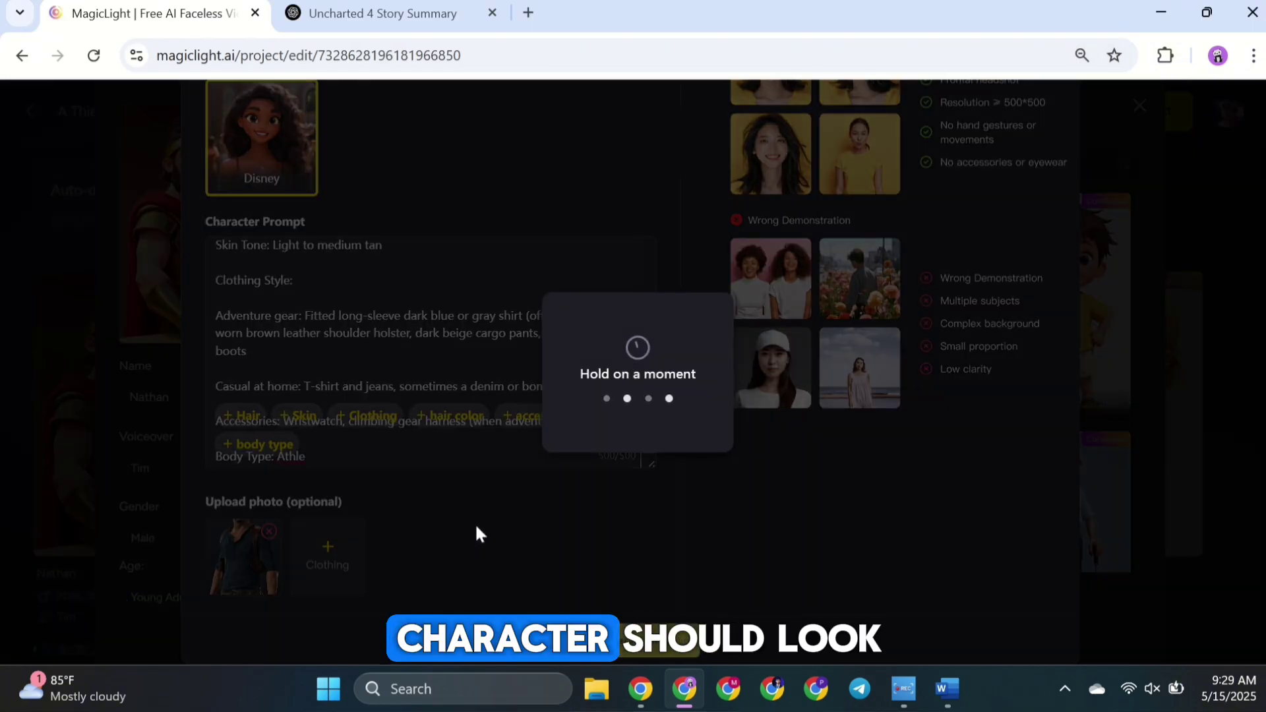
pyautogui.scroll(2, 424, 327)
pyautogui.scroll(-2, 426, 339)
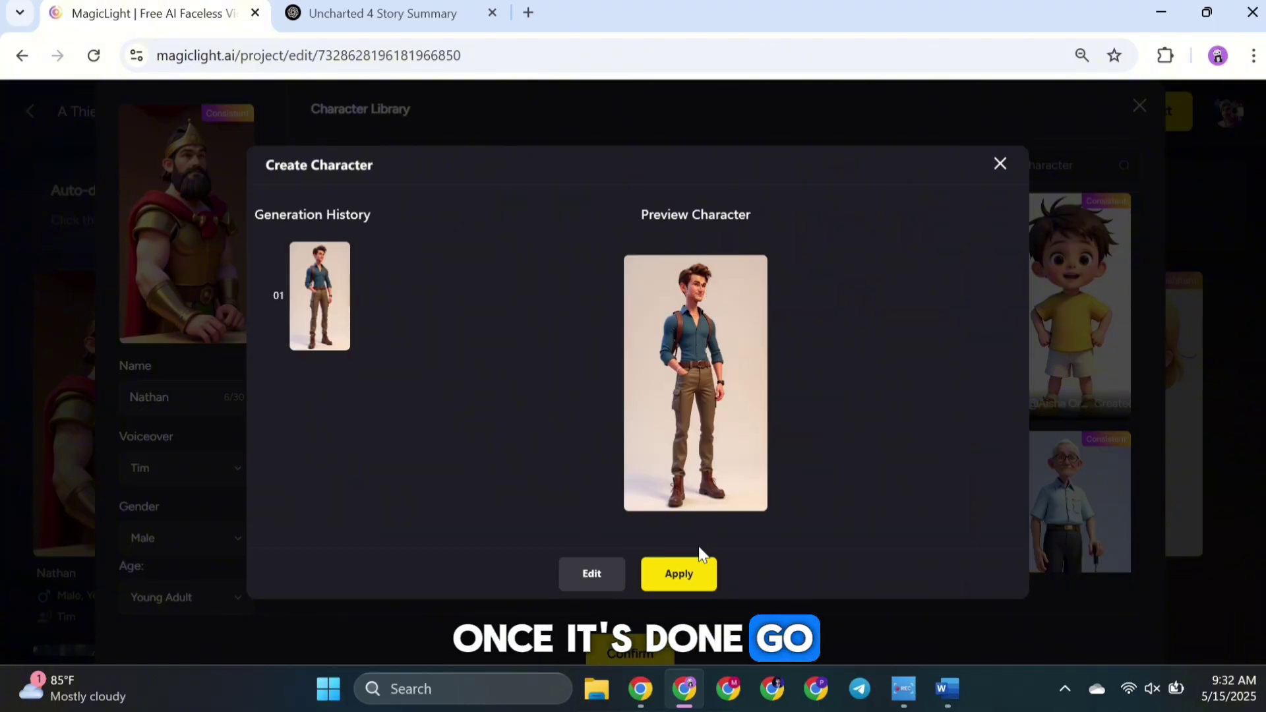
pyautogui.click(681, 571)
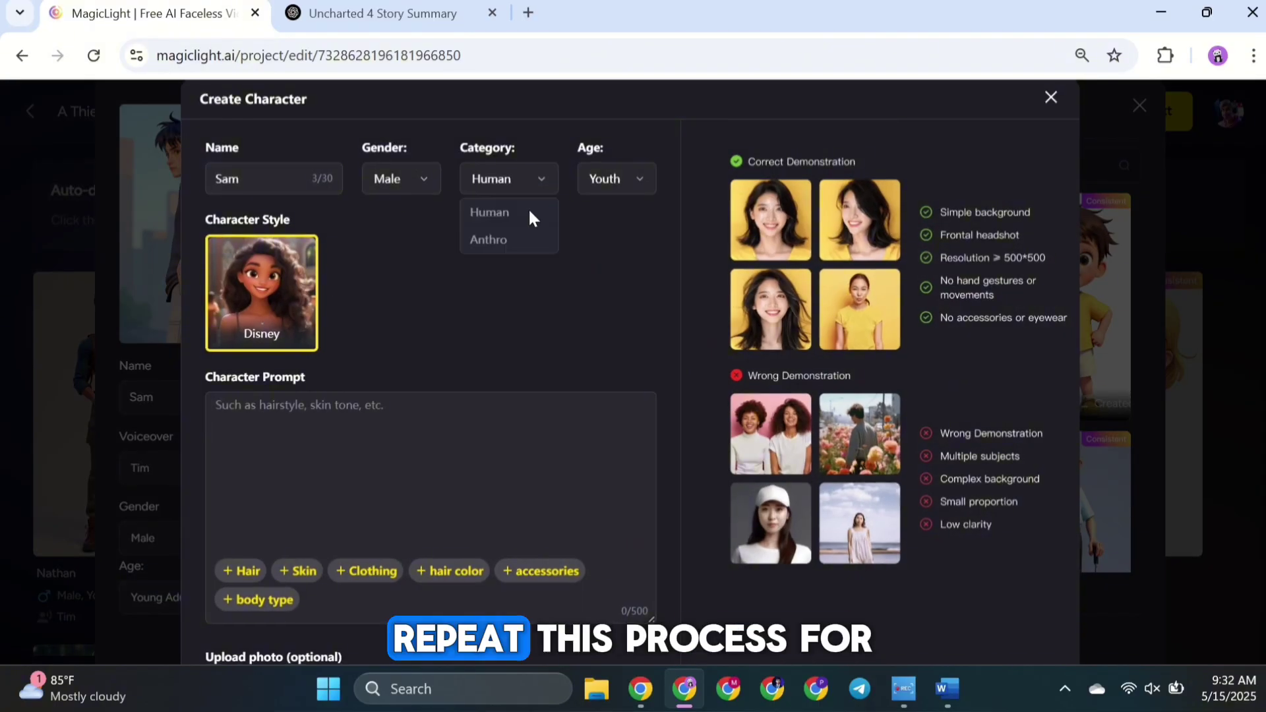
pyautogui.click(533, 217)
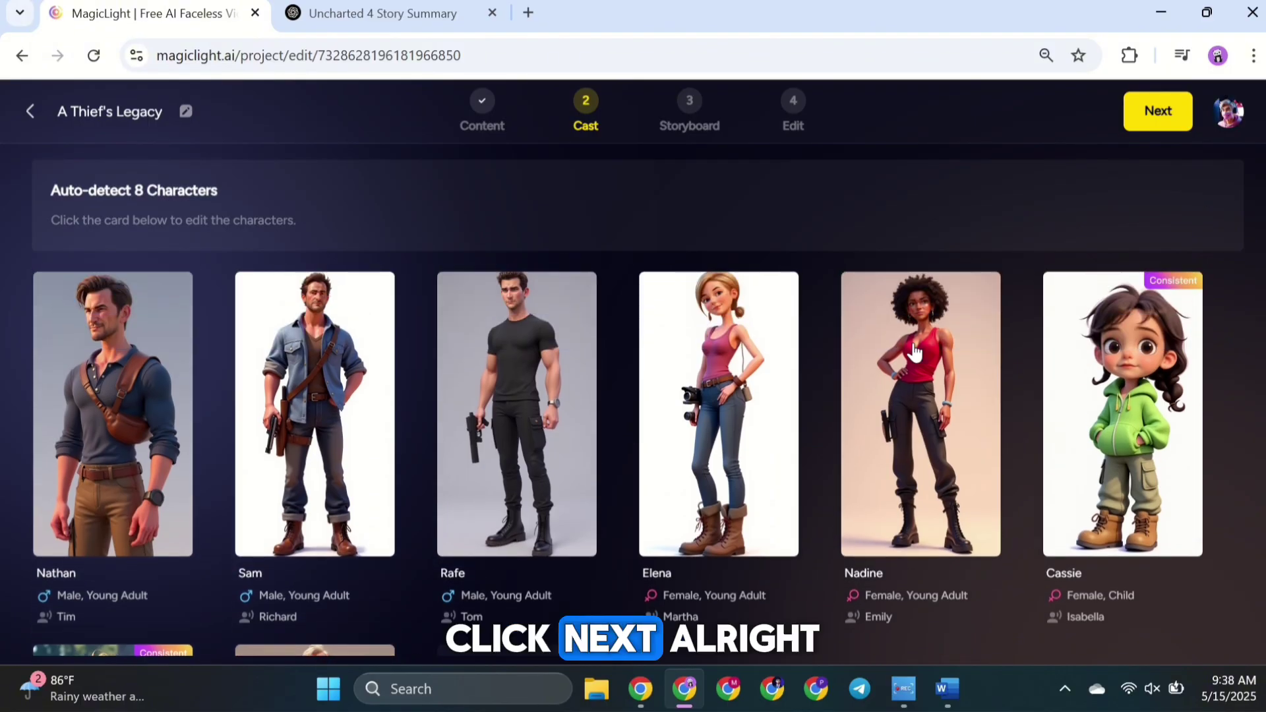
# Advance to the Storyboard step and let the 209 storyboards generate.
pyautogui.click(1161, 123)
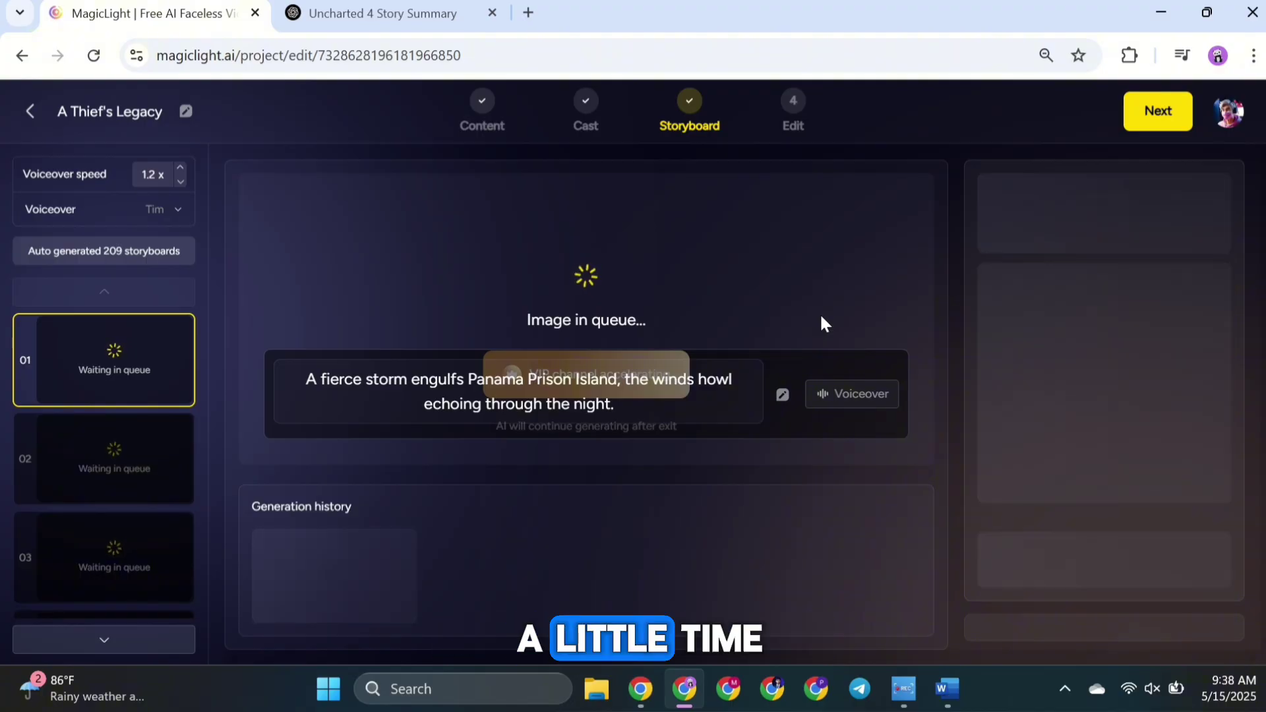
pyautogui.scroll(-15, 132, 481)
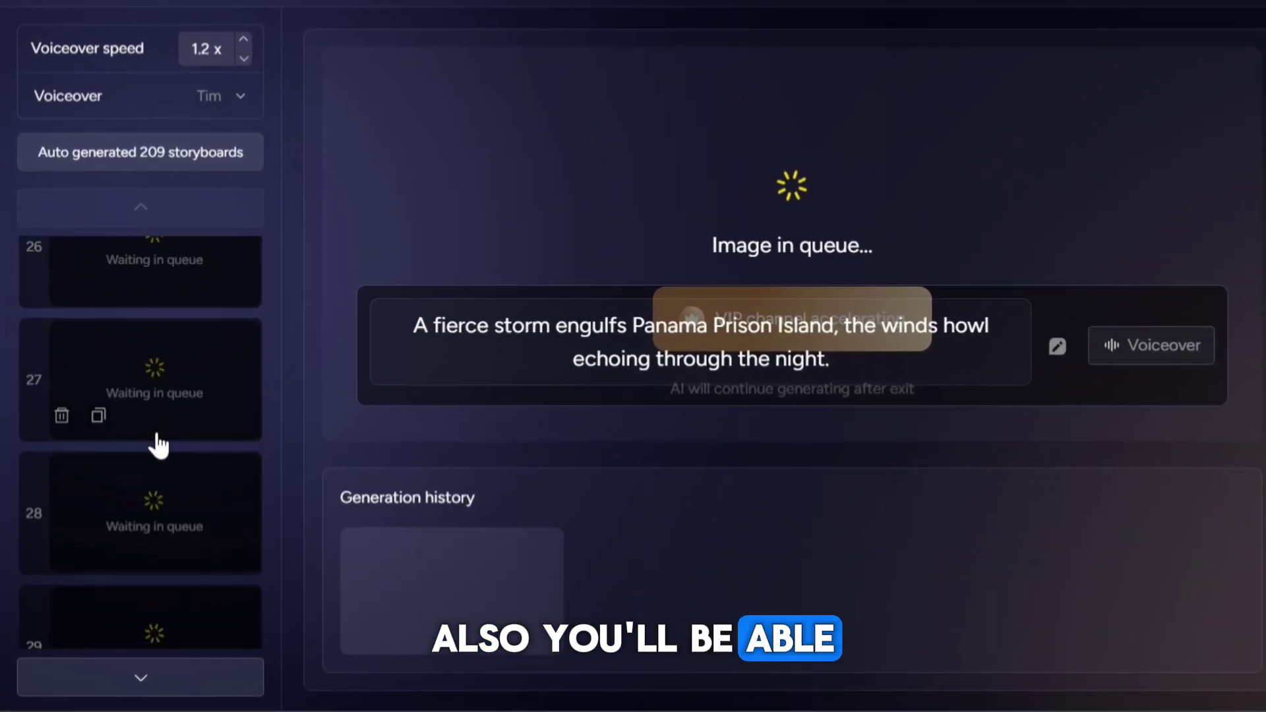
pyautogui.scroll(-20, 158, 446)
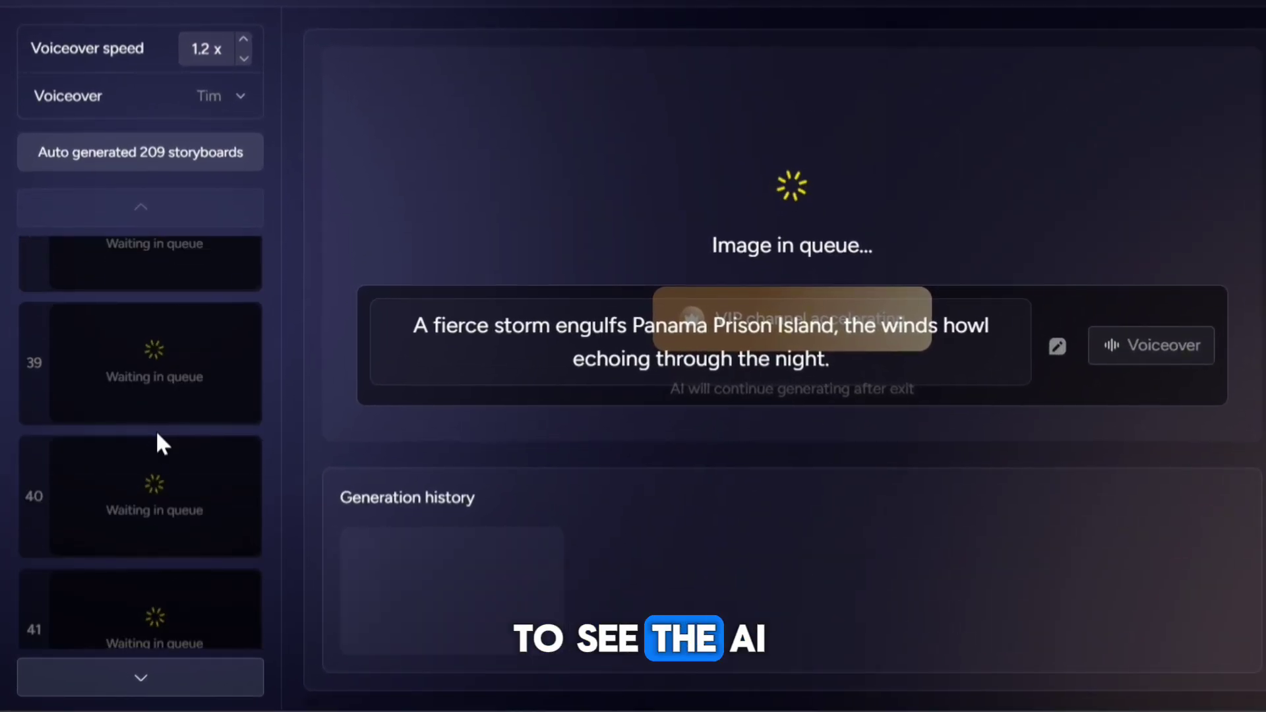
pyautogui.scroll(-18, 158, 446)
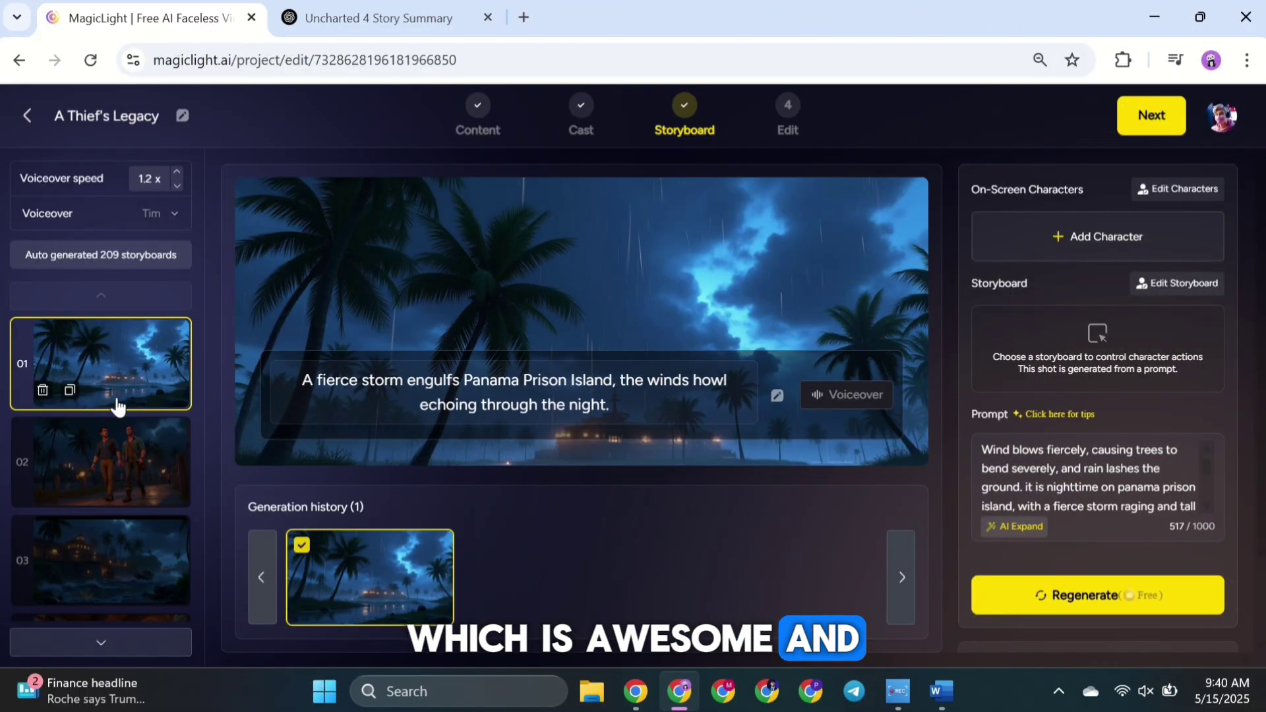
# Review storyboards 02–07 and 25, then regenerate the cathedral scene image.
pyautogui.click(127, 475)
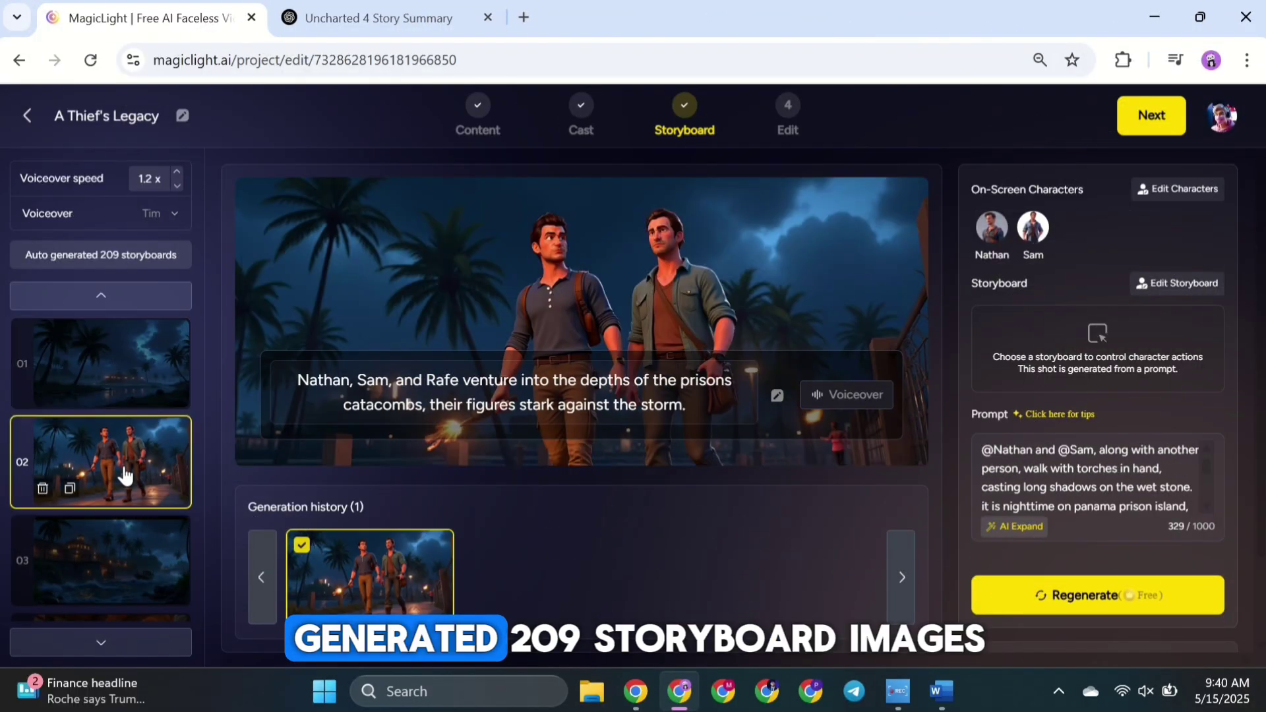
pyautogui.click(127, 546)
pyautogui.click(116, 532)
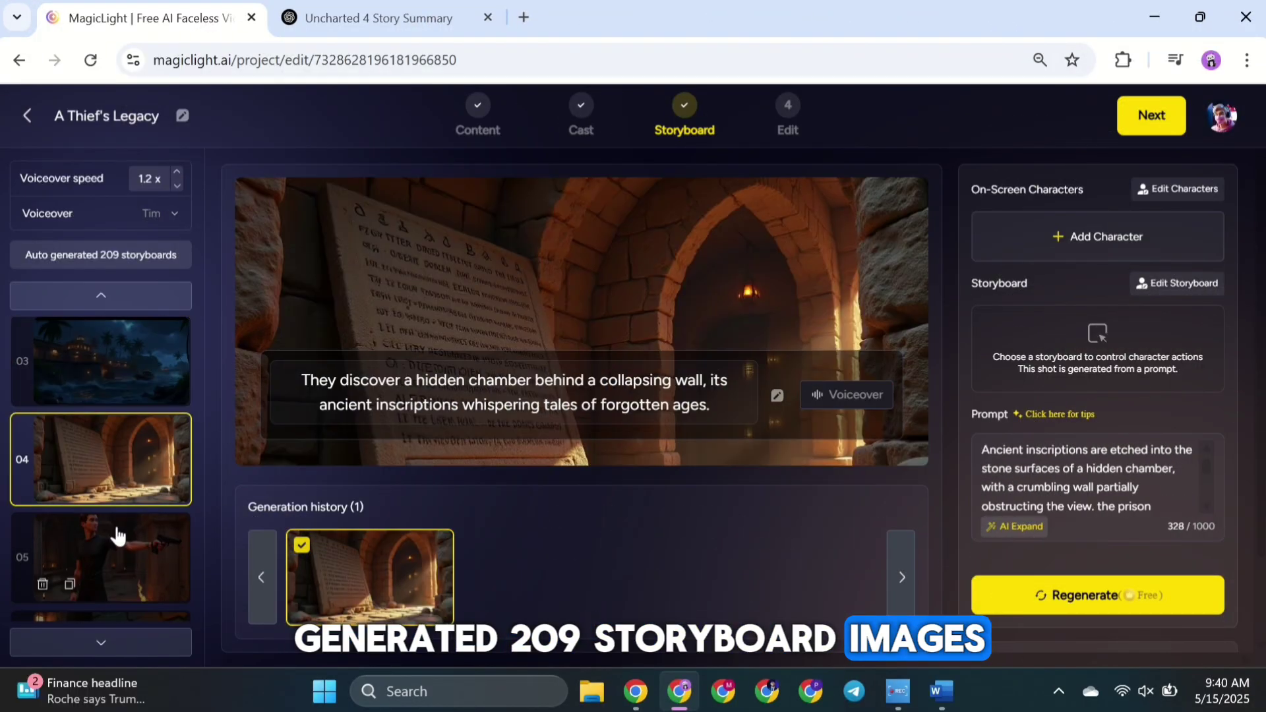
pyautogui.click(109, 527)
pyautogui.click(108, 474)
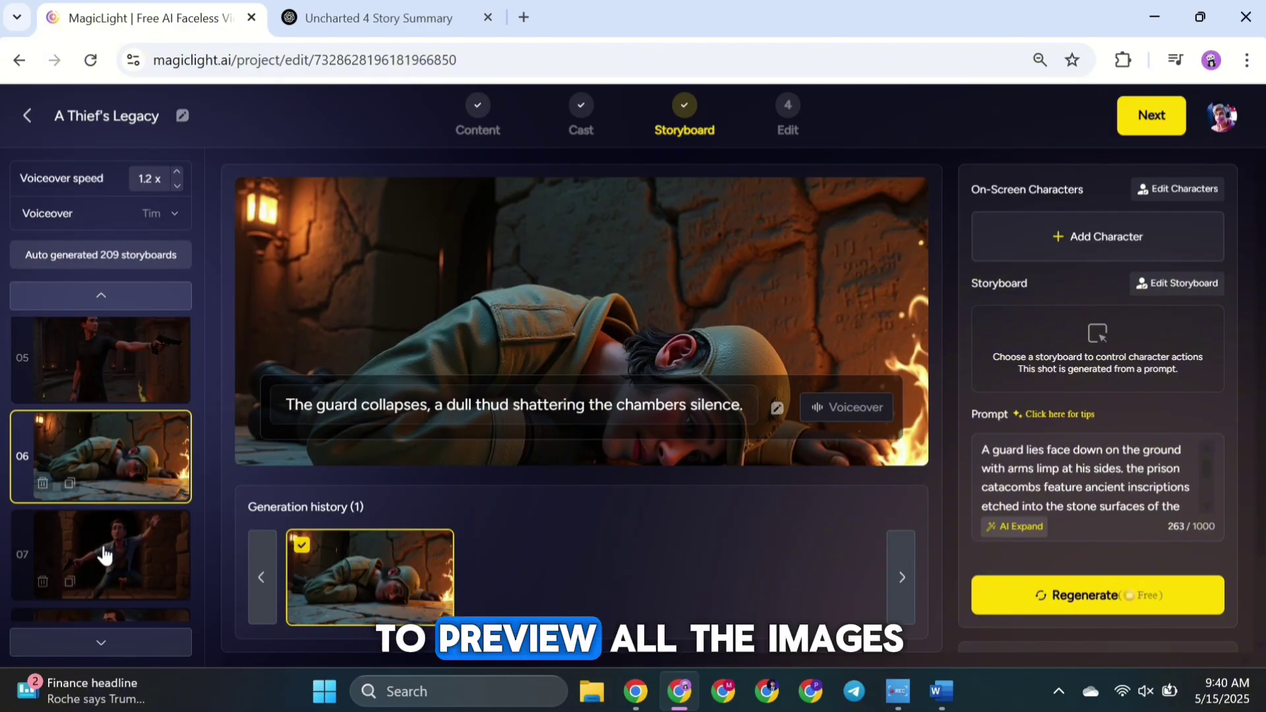
pyautogui.click(102, 551)
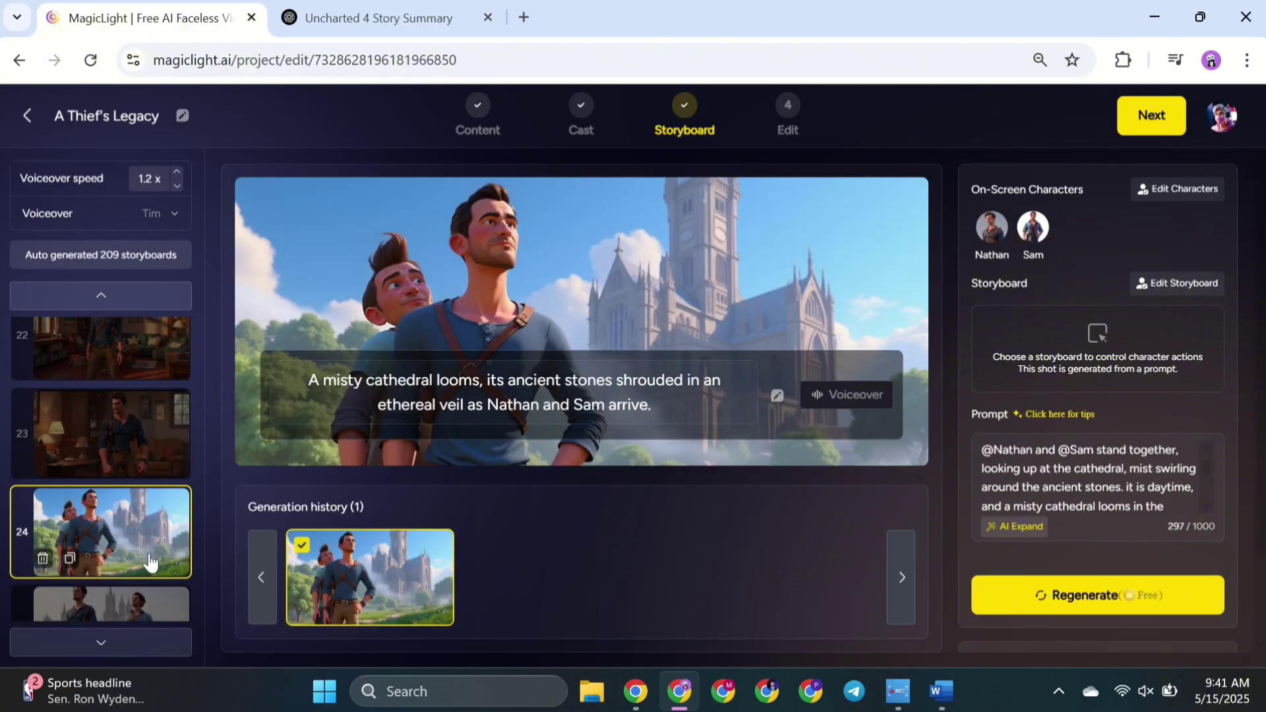
pyautogui.click(101, 603)
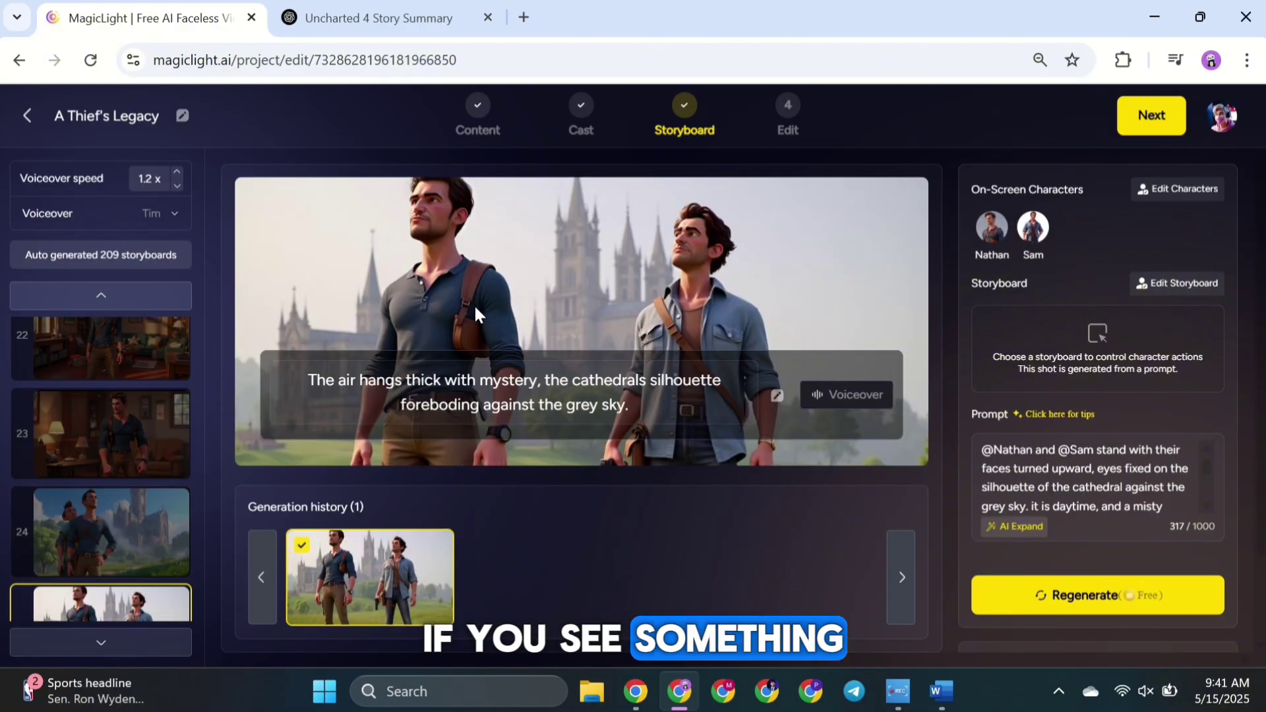
pyautogui.scroll(-3, 1025, 455)
pyautogui.scroll(3, 1025, 455)
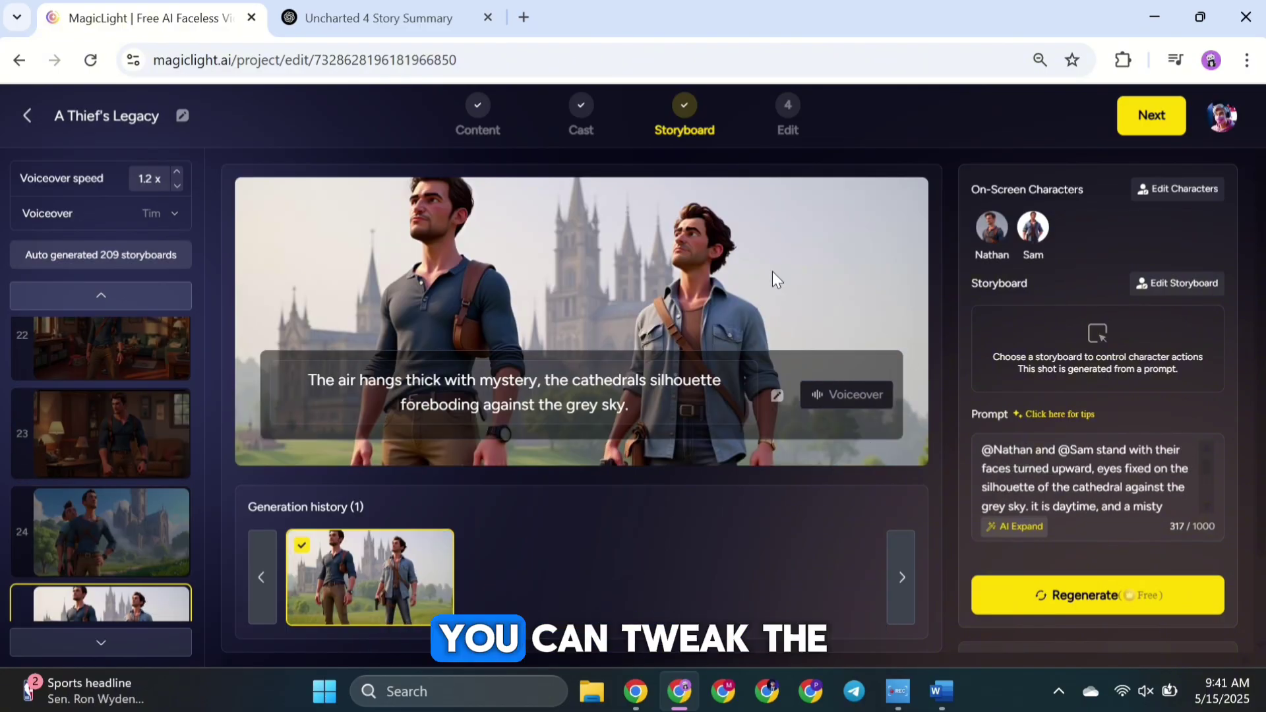
pyautogui.click(1102, 597)
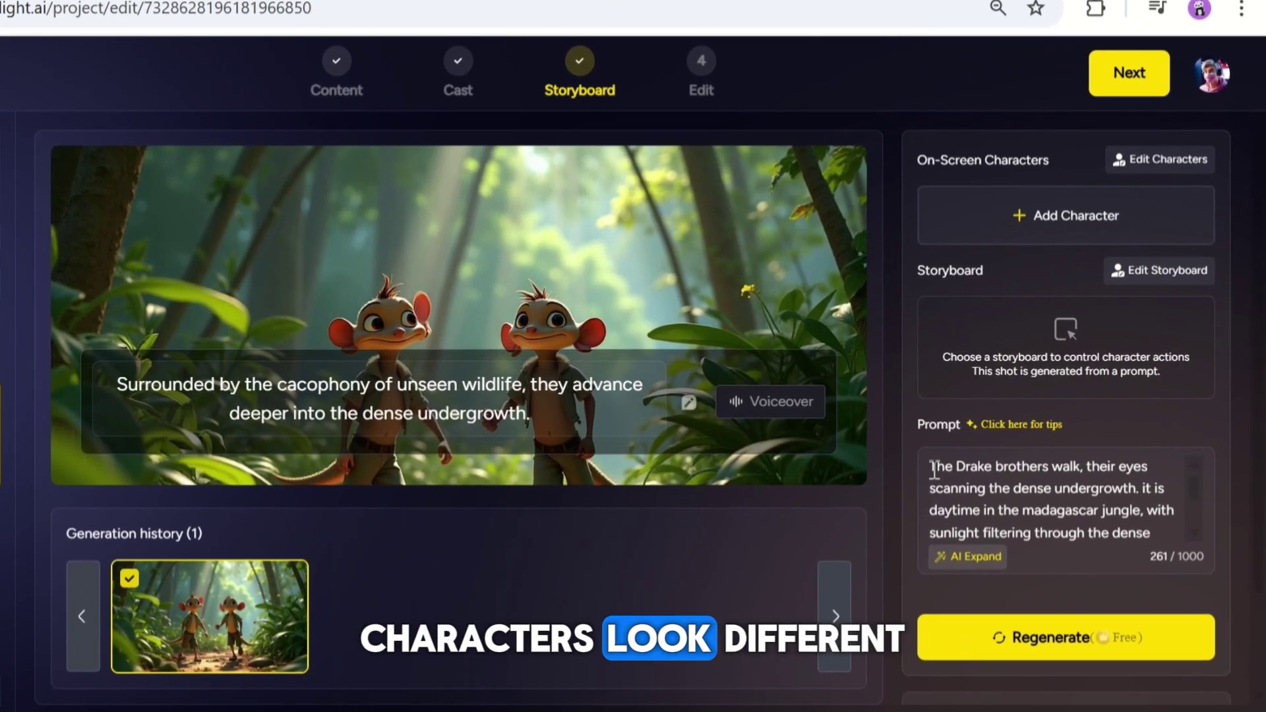
# Add Sam as the second character in shot 31's scene and confirm the cast.
pyautogui.moveTo(981, 449); pyautogui.dragTo(1006, 449)
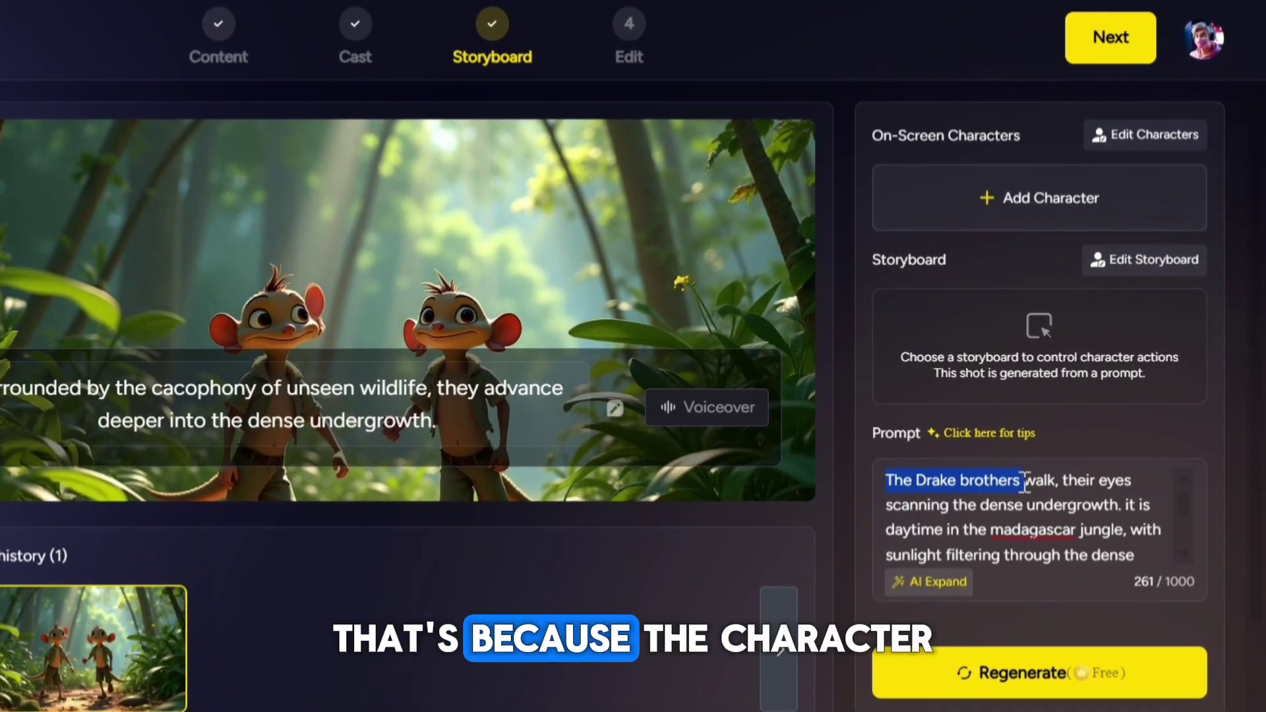
pyautogui.scroll(-2, 1021, 481)
pyautogui.scroll(2, 1008, 469)
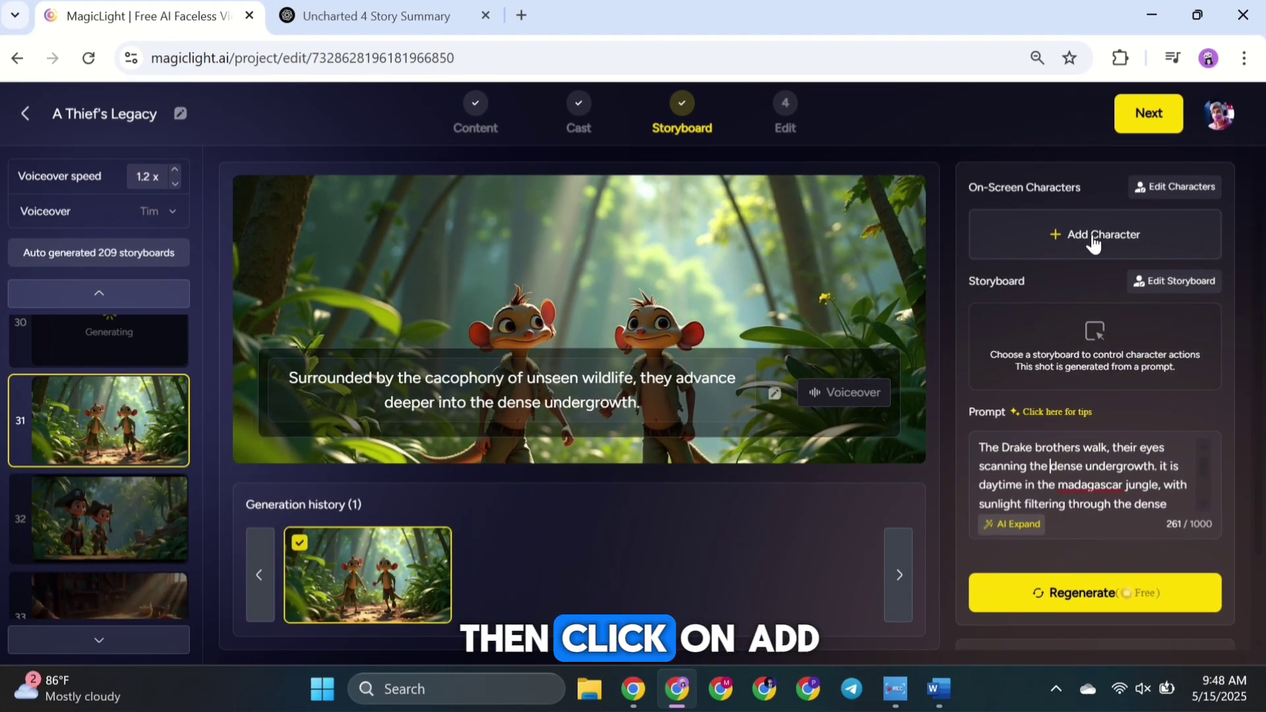
pyautogui.click(1035, 203)
pyautogui.scroll(-2, 358, 430)
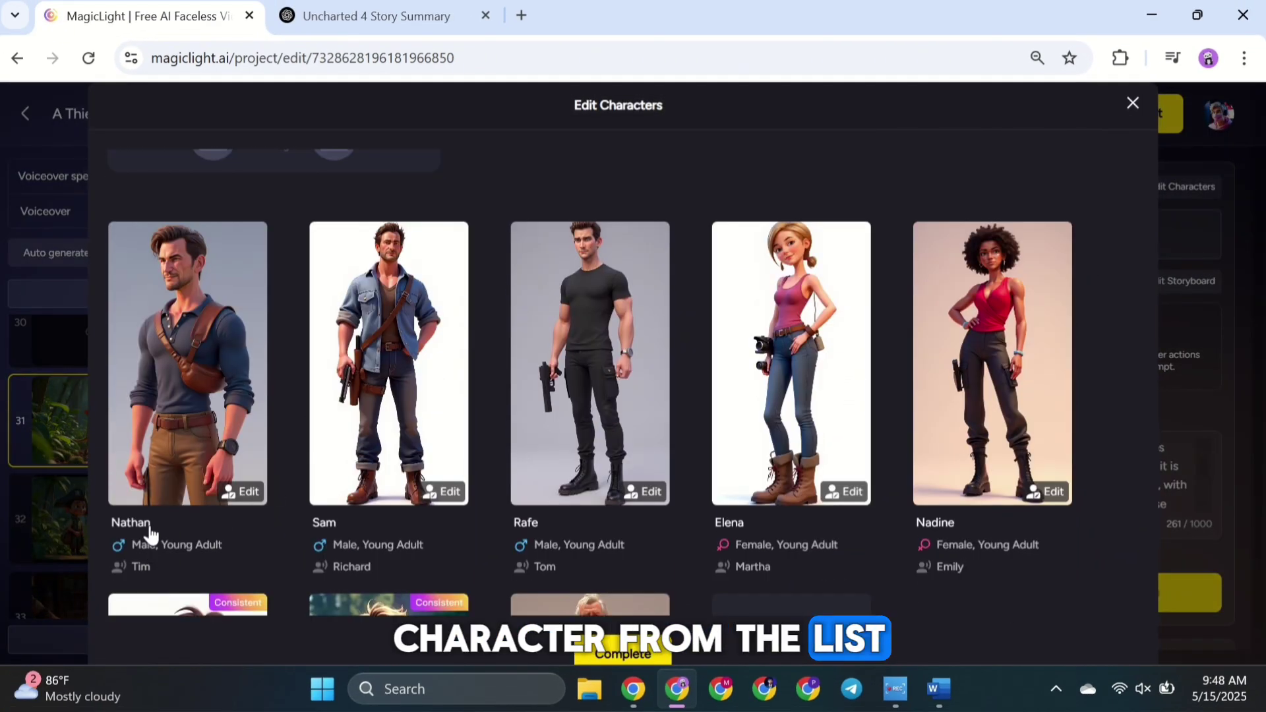
pyautogui.scroll(3, 175, 455)
pyautogui.click(372, 445)
pyautogui.scroll(-2, 593, 561)
pyautogui.click(610, 651)
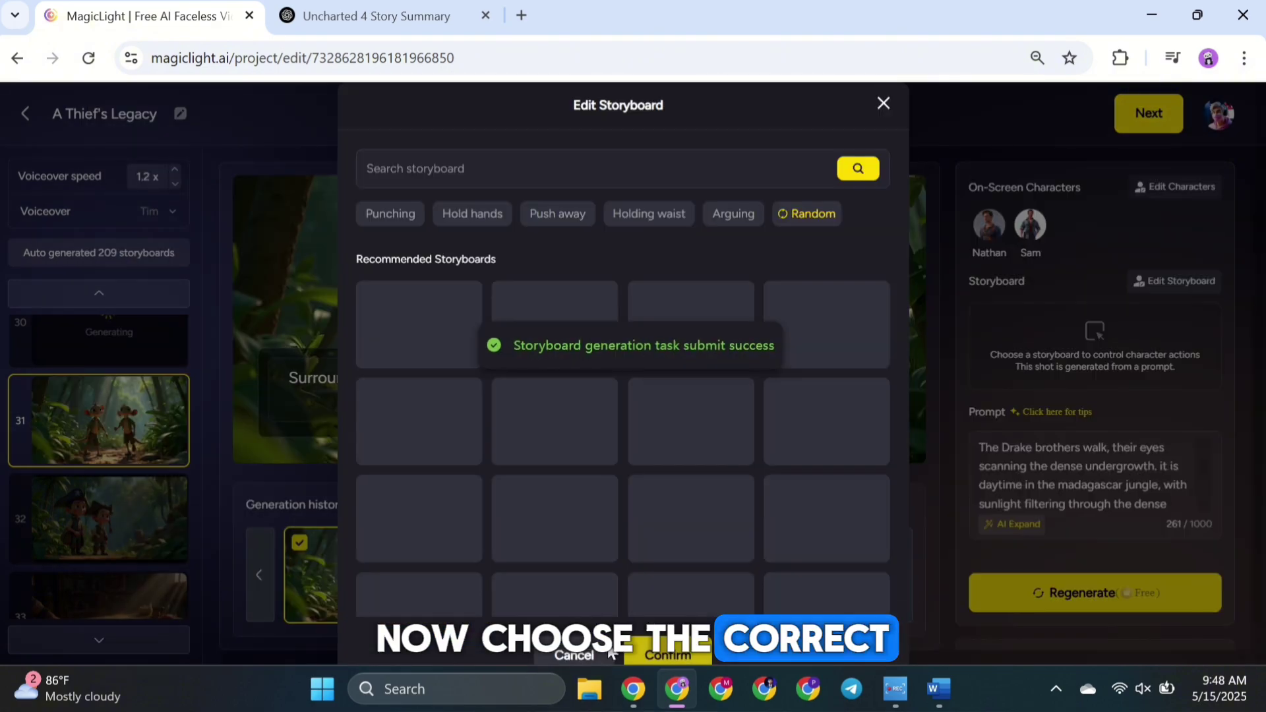
# Apply the Walk together storyboard pose to shot 31.
pyautogui.scroll(-2, 837, 422)
pyautogui.scroll(-4, 836, 424)
pyautogui.scroll(10, 520, 337)
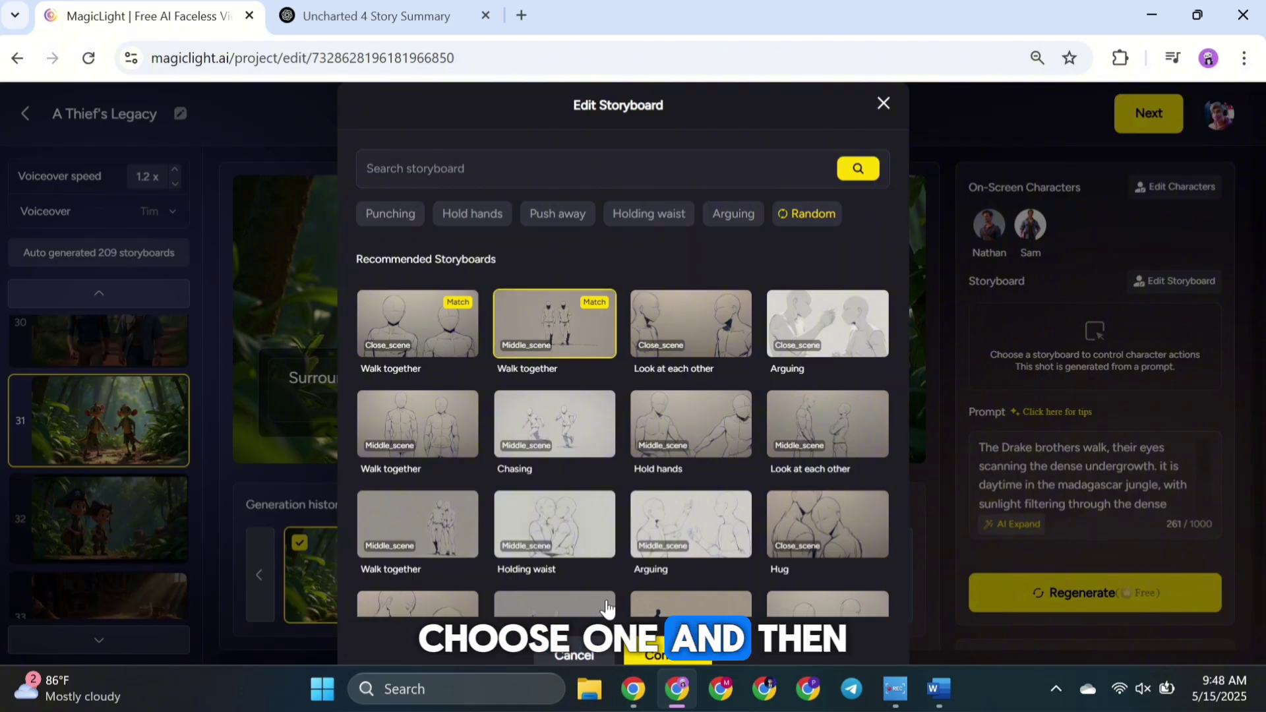
pyautogui.click(666, 654)
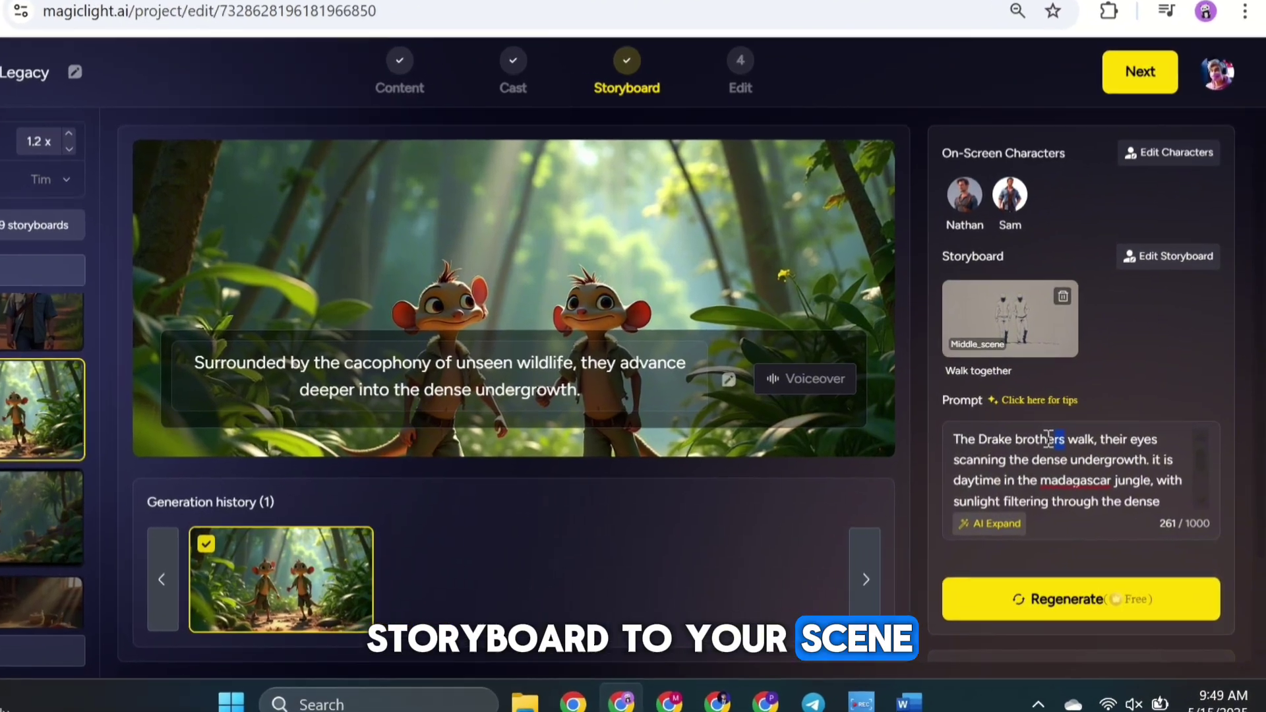
pyautogui.moveTo(1079, 447); pyautogui.dragTo(966, 452)
pyautogui.press('BackSpace')
pyautogui.write('@')
pyautogui.click(913, 443)
pyautogui.write('and ')
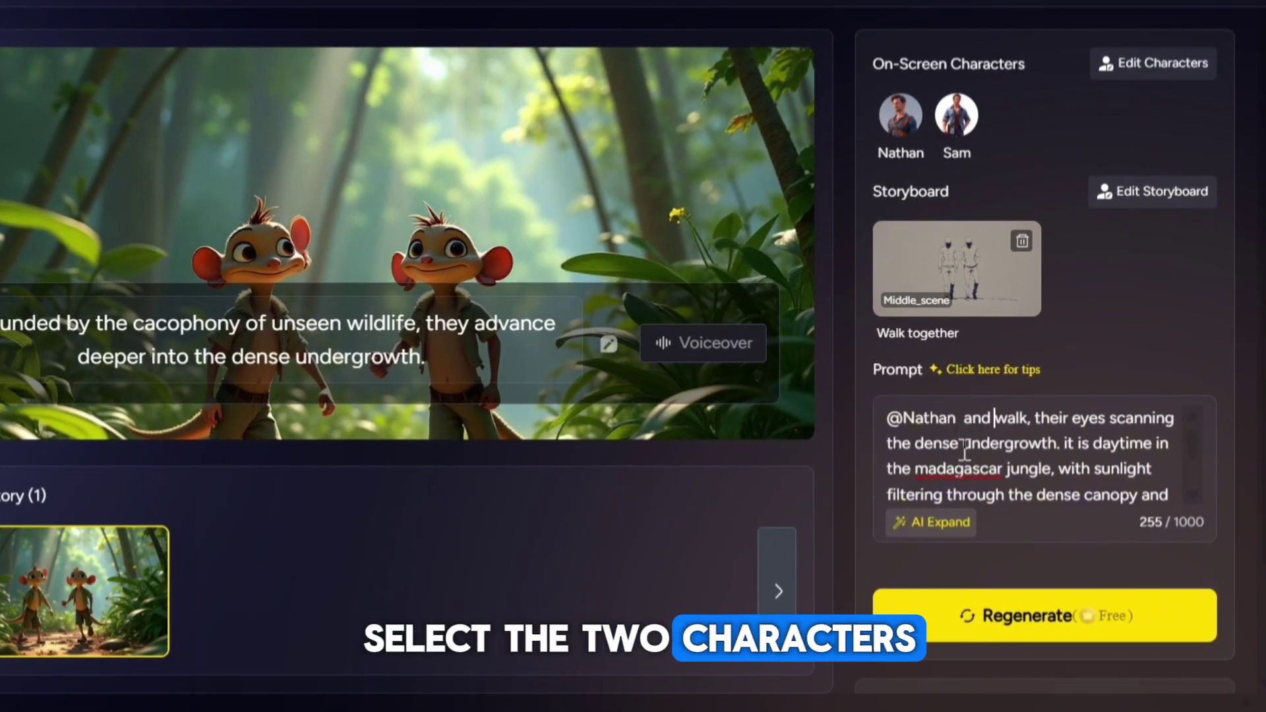
pyautogui.write('@')
pyautogui.click(1007, 481)
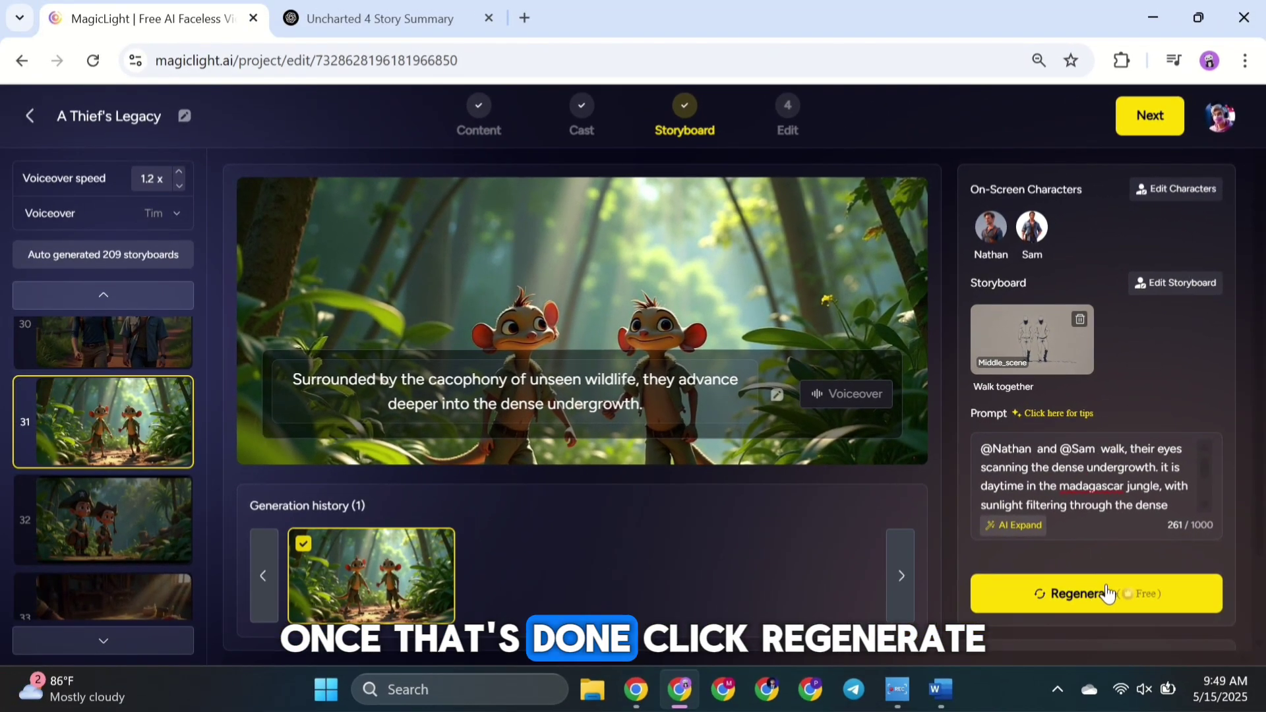
pyautogui.click(1105, 594)
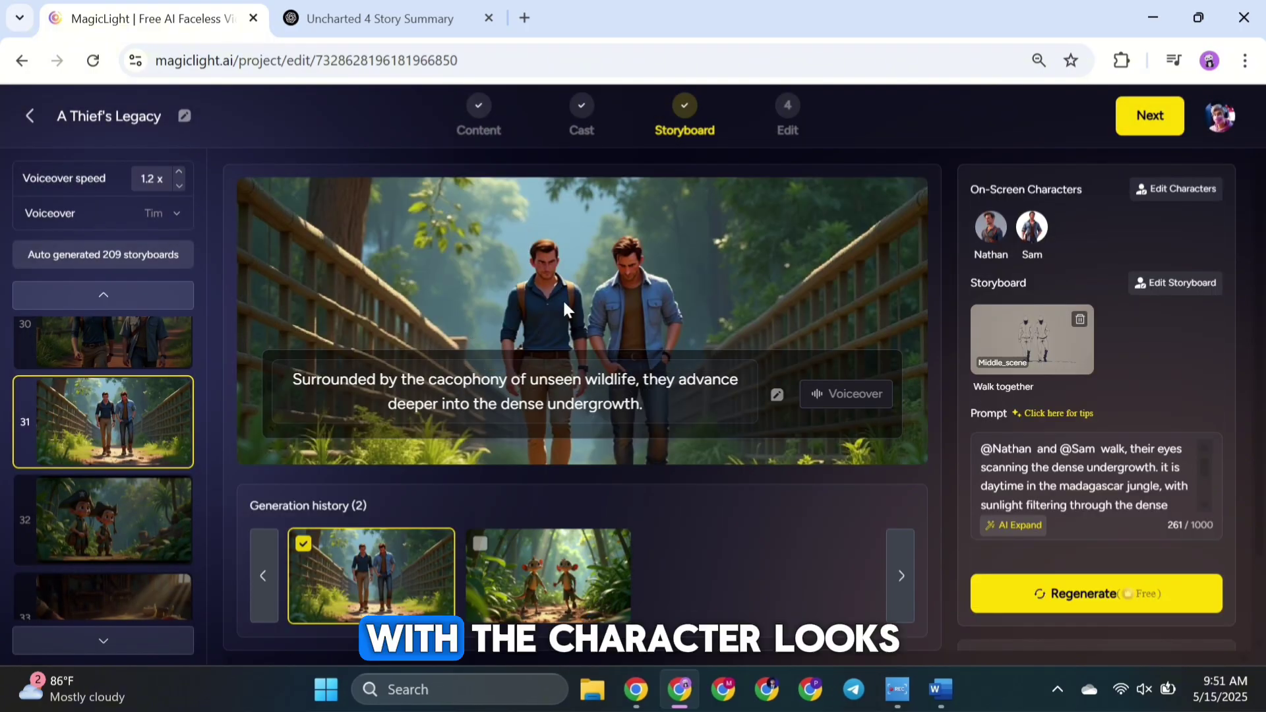
# Apply the Look down pose to shot 32, regenerate it and the Nathan-on-the-beach image.
pyautogui.click(165, 508)
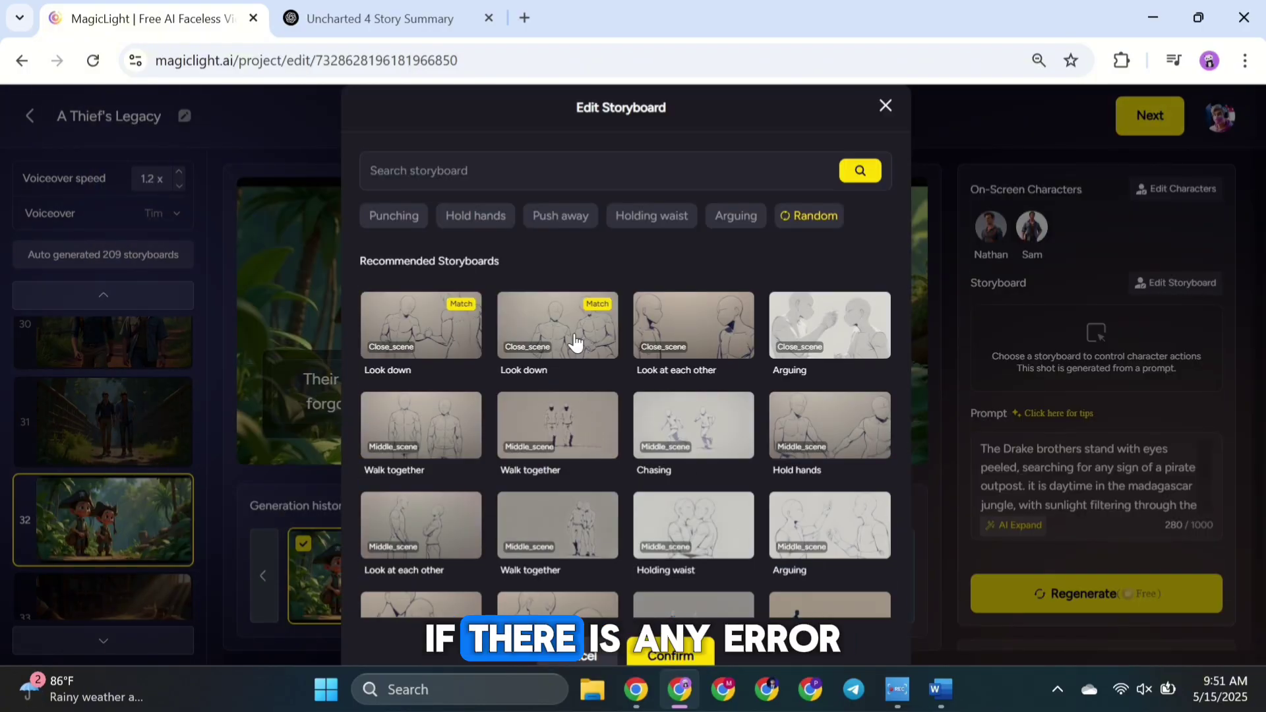
pyautogui.click(574, 349)
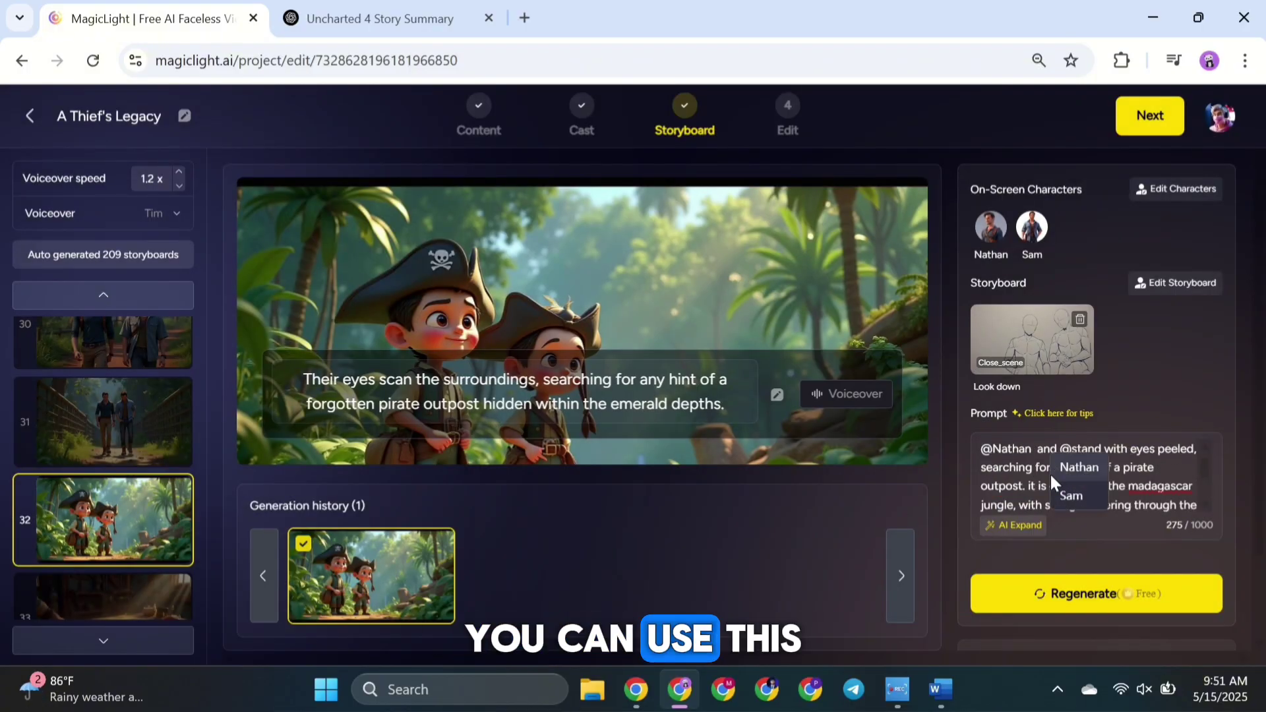
pyautogui.click(1054, 593)
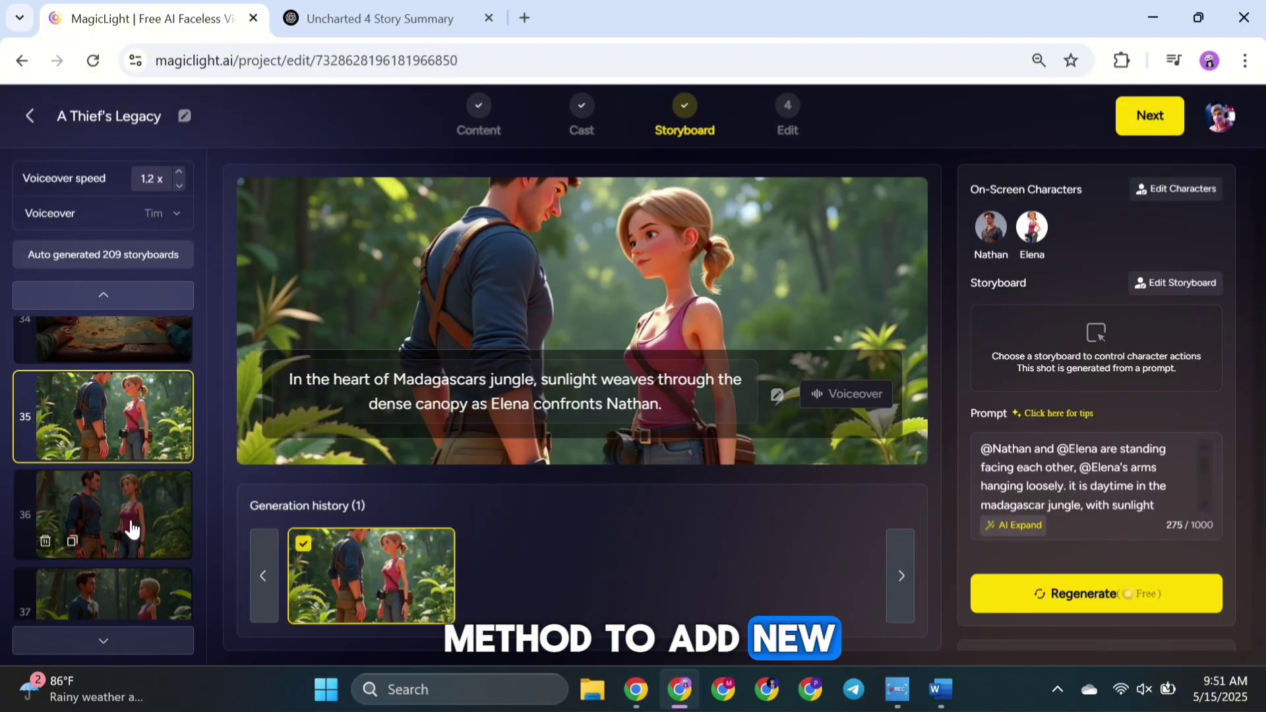
pyautogui.click(150, 441)
pyautogui.scroll(-2, 128, 454)
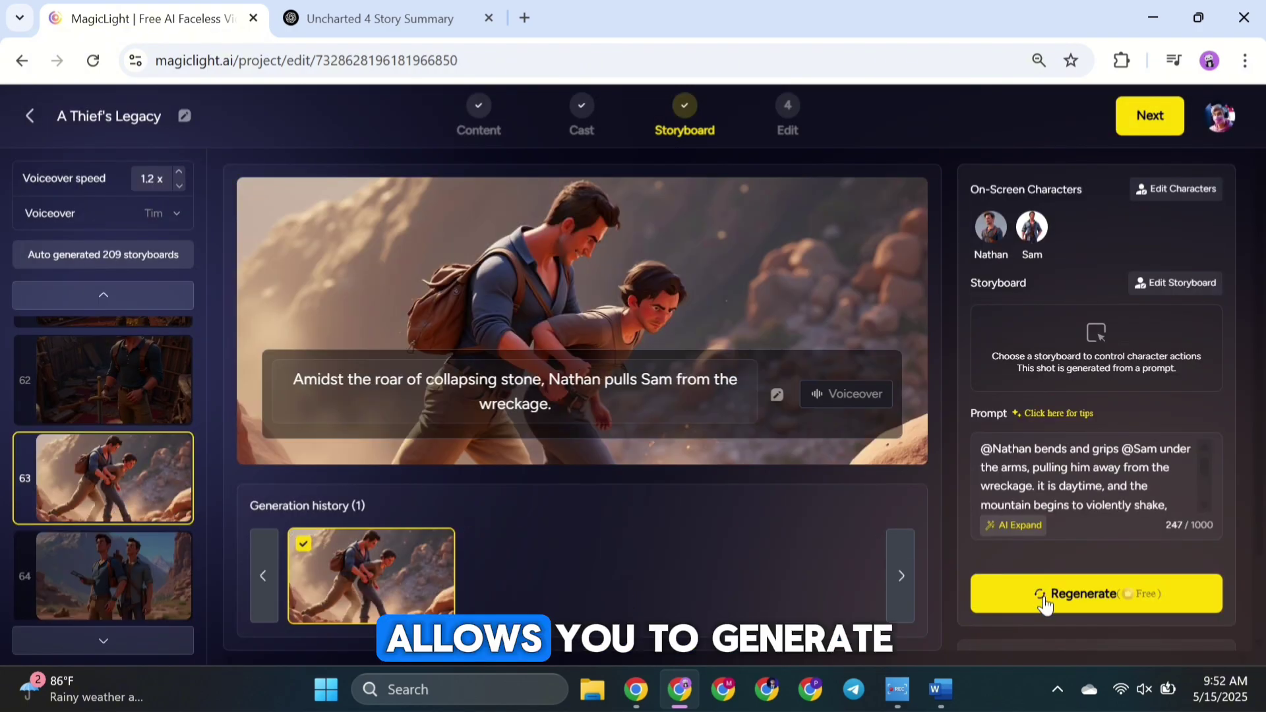
pyautogui.click(1044, 596)
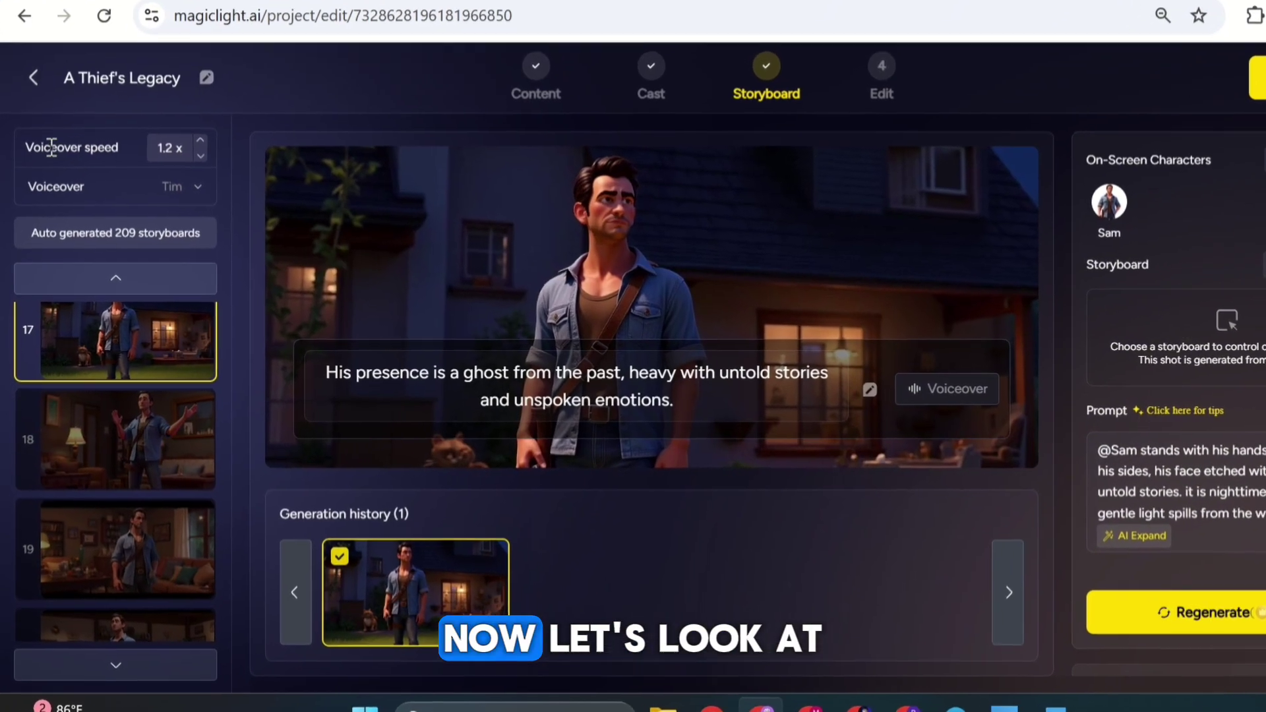
# Set the narration speed to 1.1x and choose the Ethan narrator voice.
pyautogui.click(179, 187)
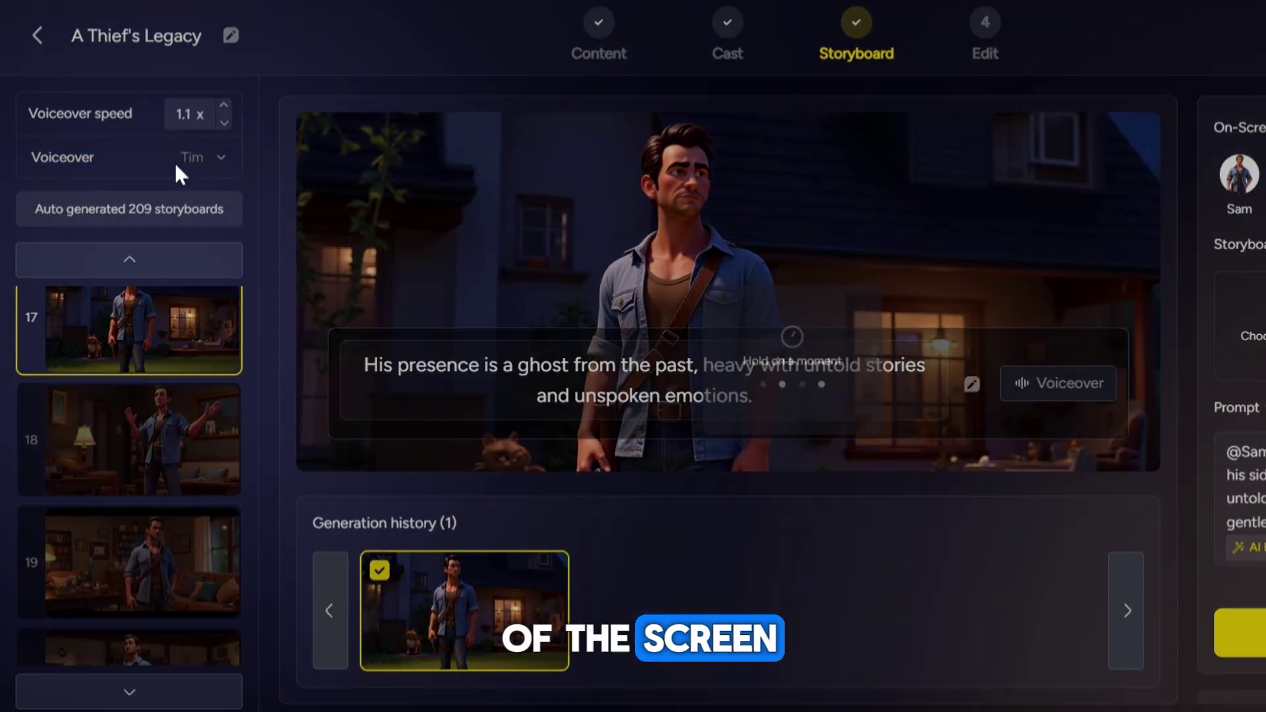
pyautogui.click(220, 158)
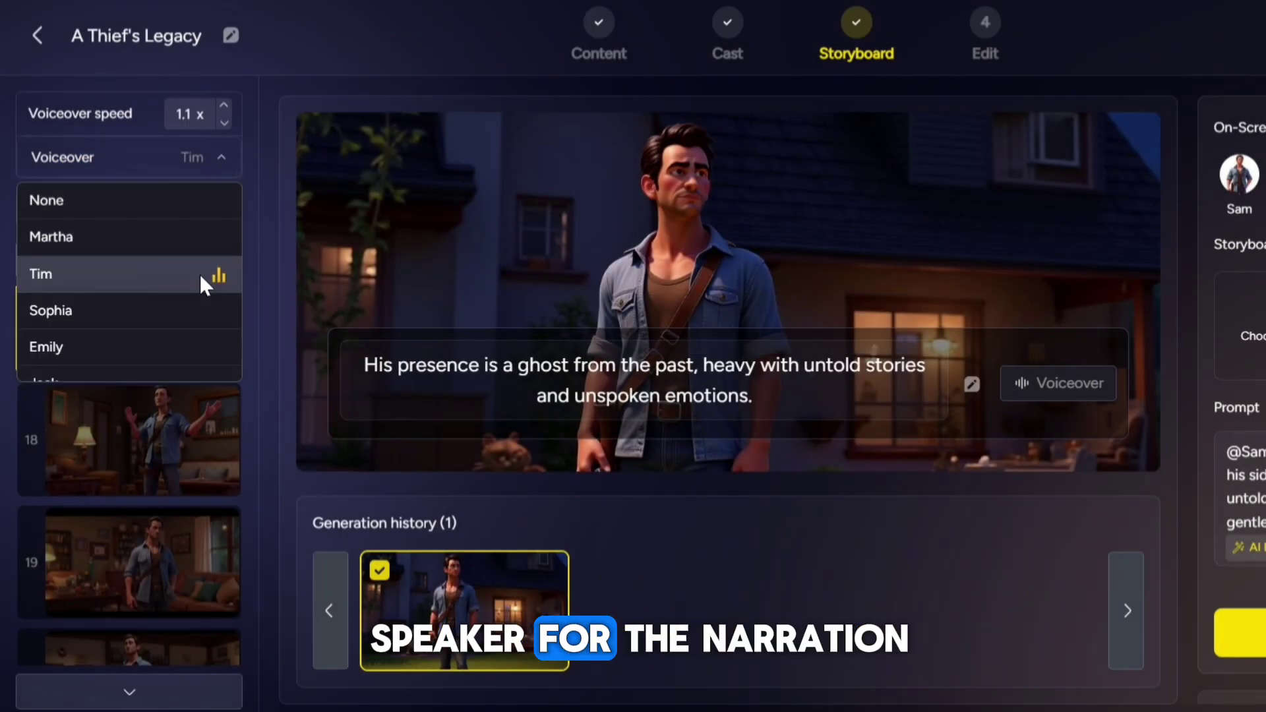
pyautogui.moveTo(210, 318)
pyautogui.scroll(-3, 197, 290)
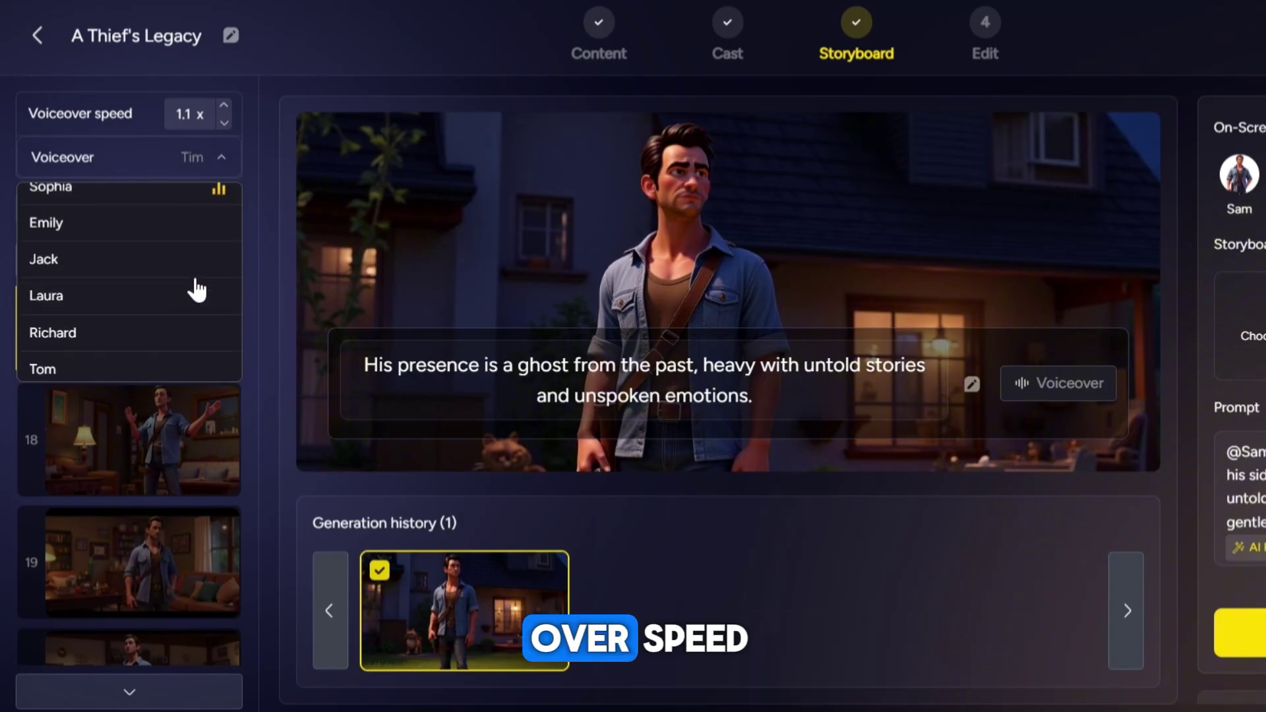
pyautogui.moveTo(181, 295)
pyautogui.scroll(-3, 181, 294)
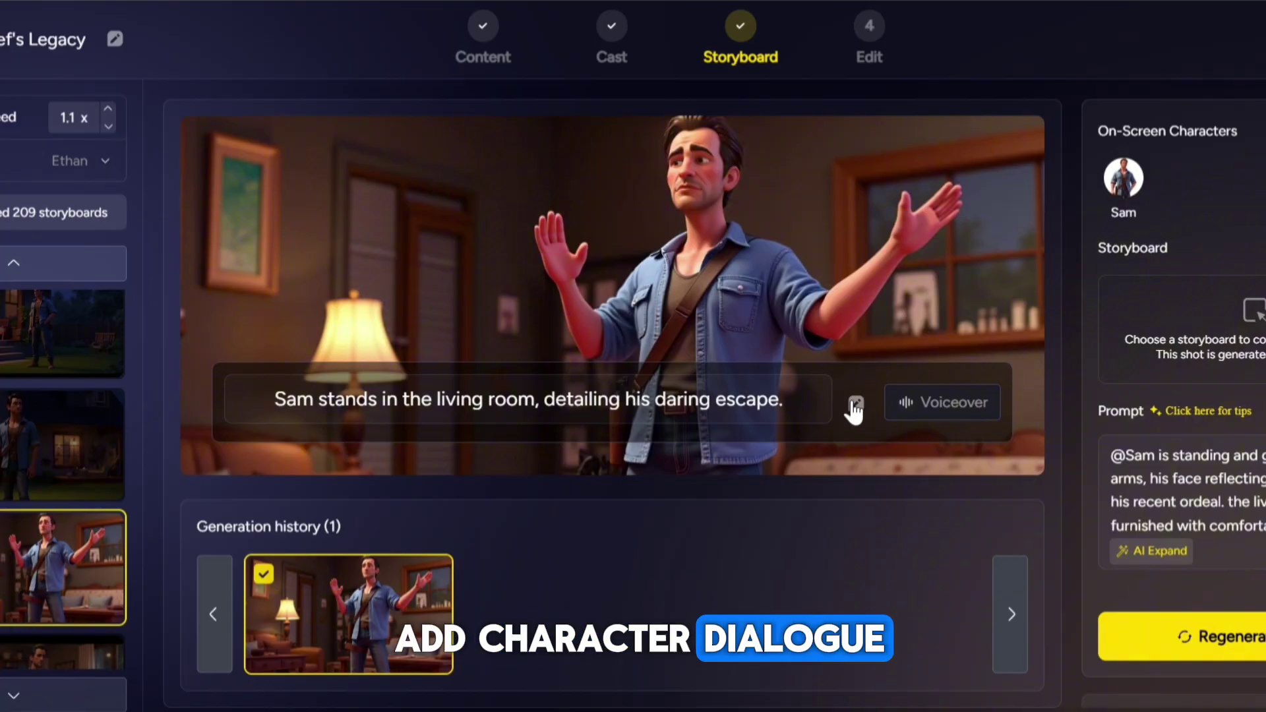
# Make Sam the speaker of shot 18's caption line.
pyautogui.click(855, 404)
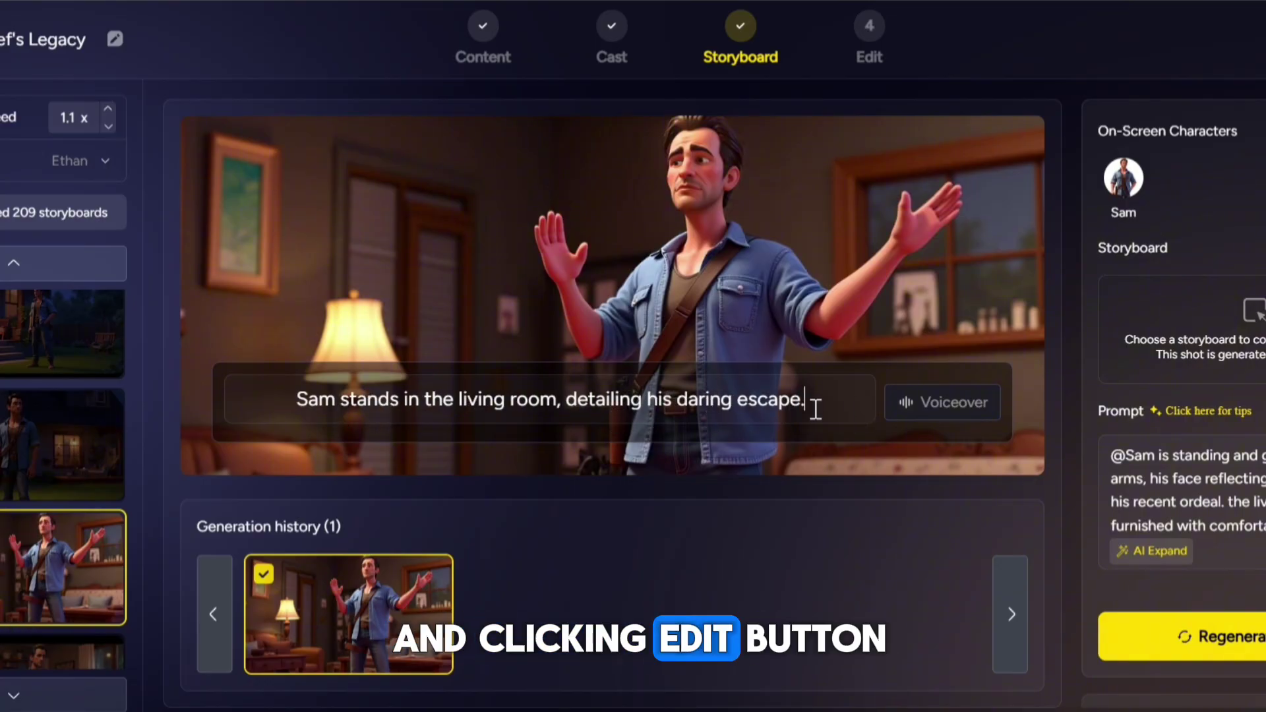
pyautogui.click(840, 447)
pyautogui.click(901, 412)
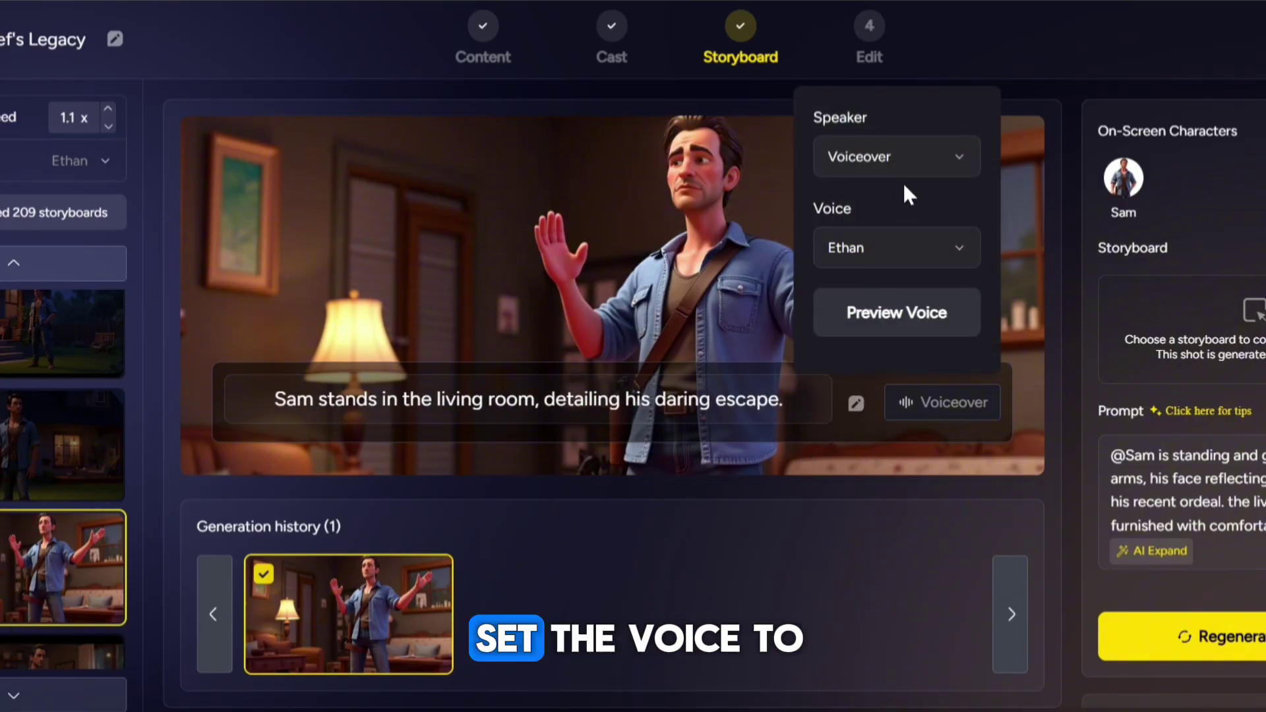
pyautogui.click(953, 172)
pyautogui.scroll(-3, 912, 334)
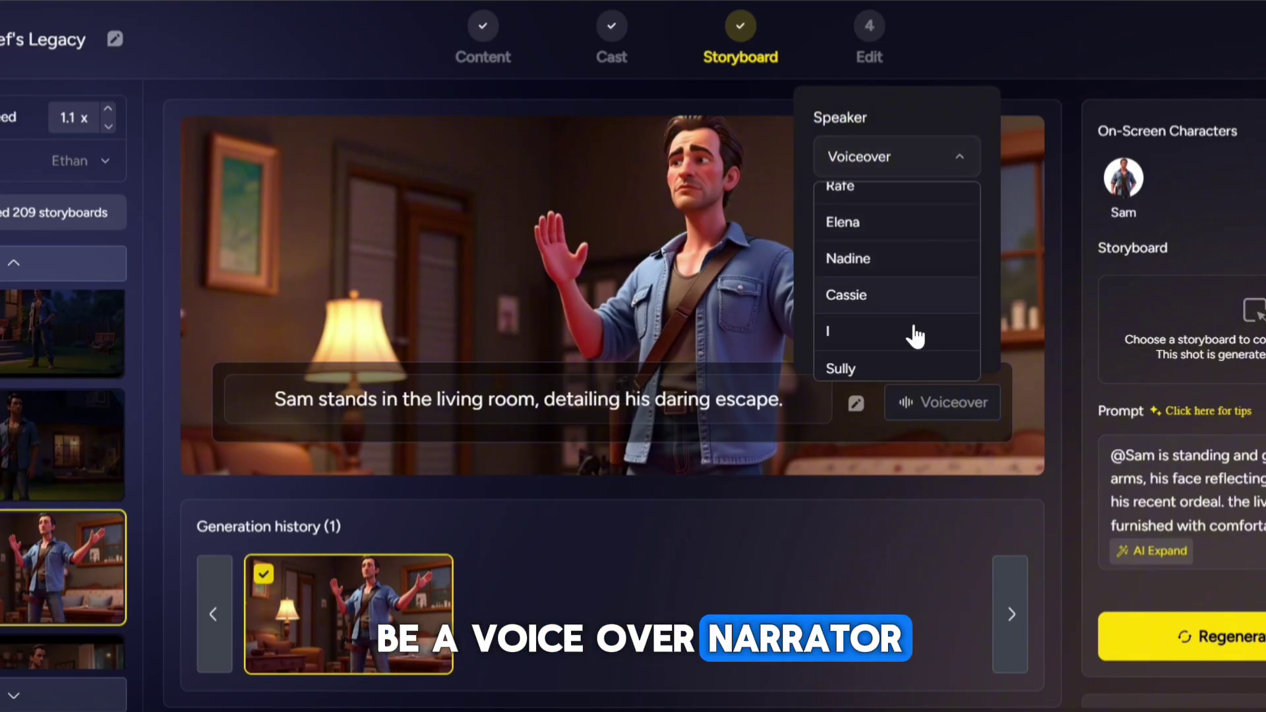
pyautogui.scroll(3, 916, 317)
pyautogui.click(915, 287)
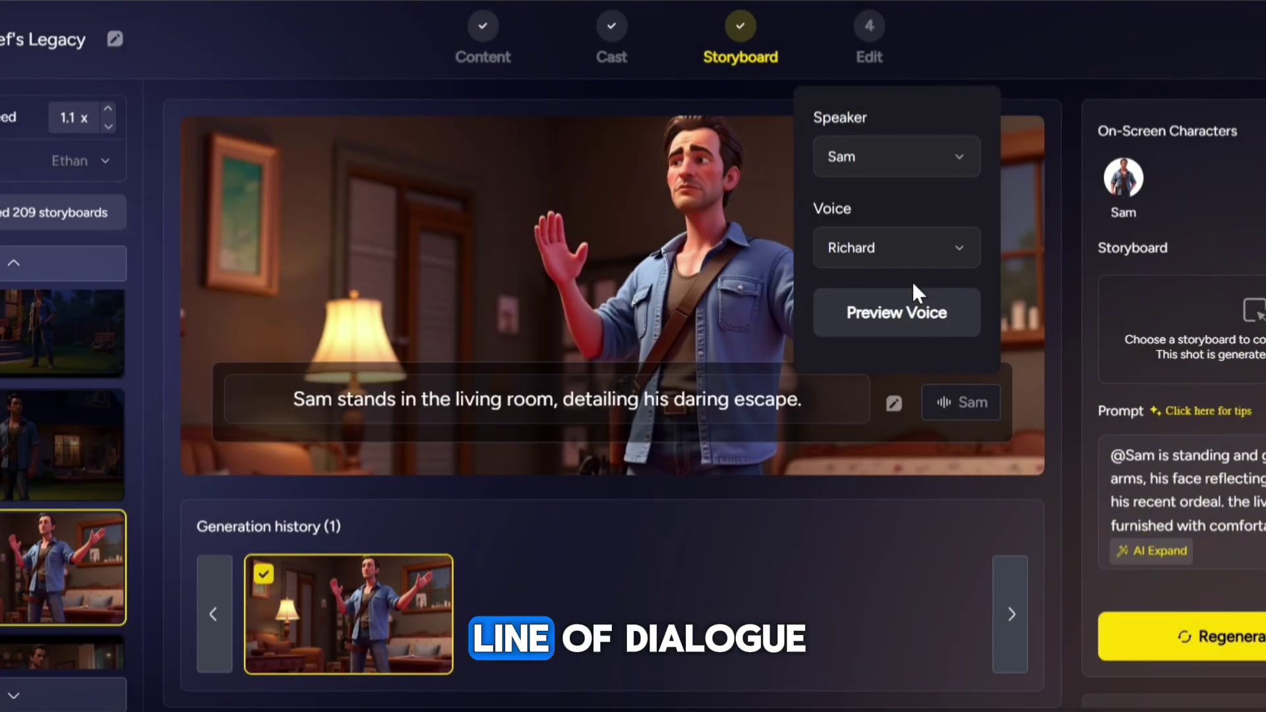
# Assign Richard as Sam's voice for the line.
pyautogui.click(909, 258)
pyautogui.scroll(-2, 897, 350)
pyautogui.scroll(-2, 894, 348)
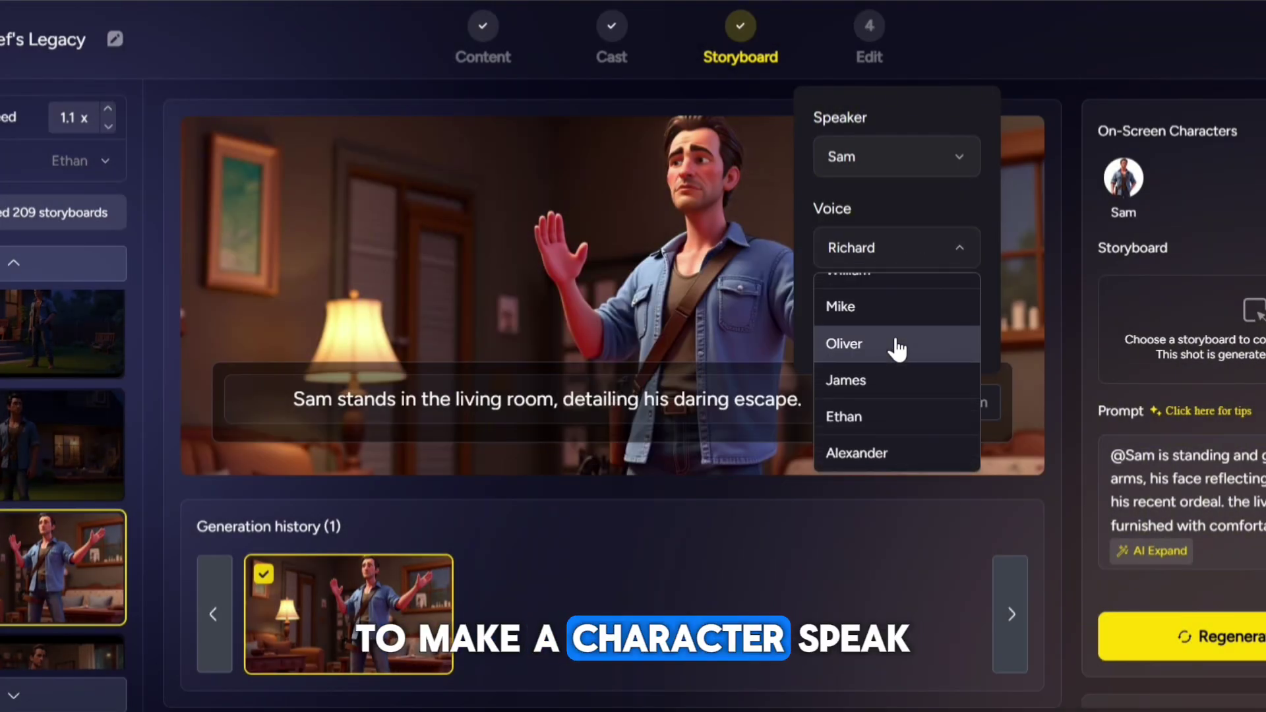
pyautogui.scroll(4, 857, 320)
pyautogui.click(883, 402)
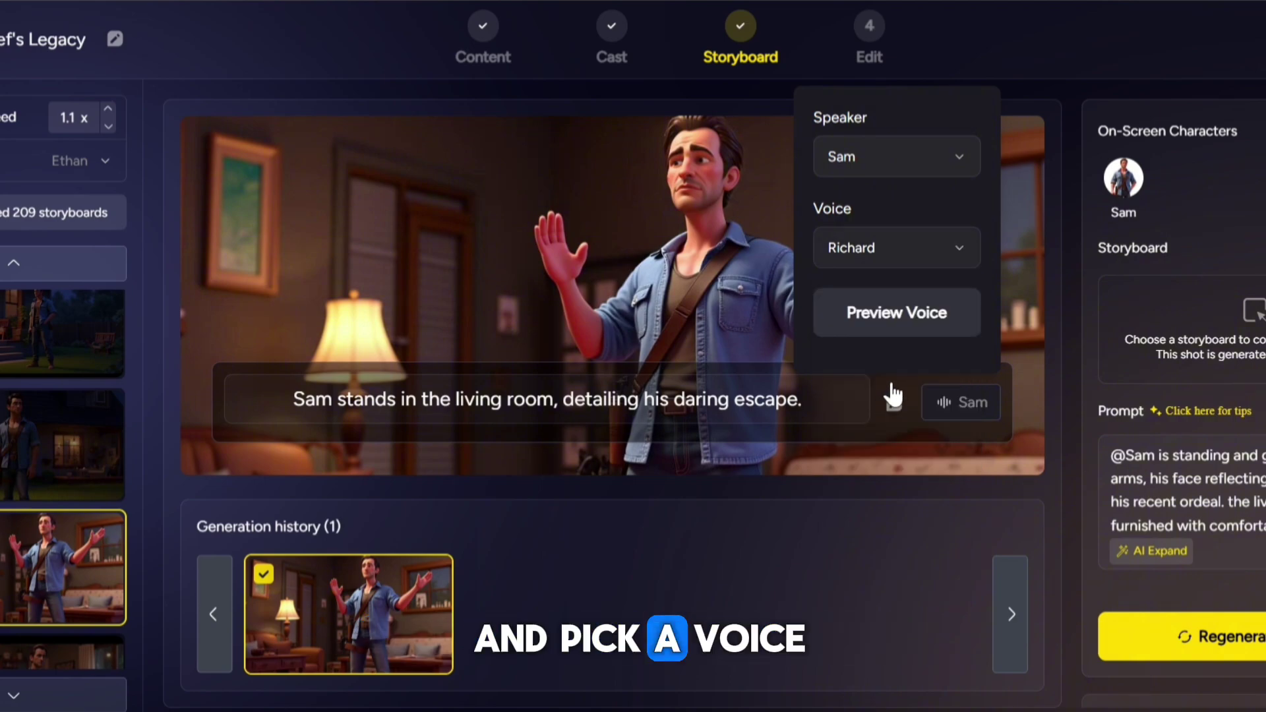
# Replace shot 18's line with 'who is there?' and preview Sam's voice.
pyautogui.moveTo(871, 396); pyautogui.dragTo(394, 399)
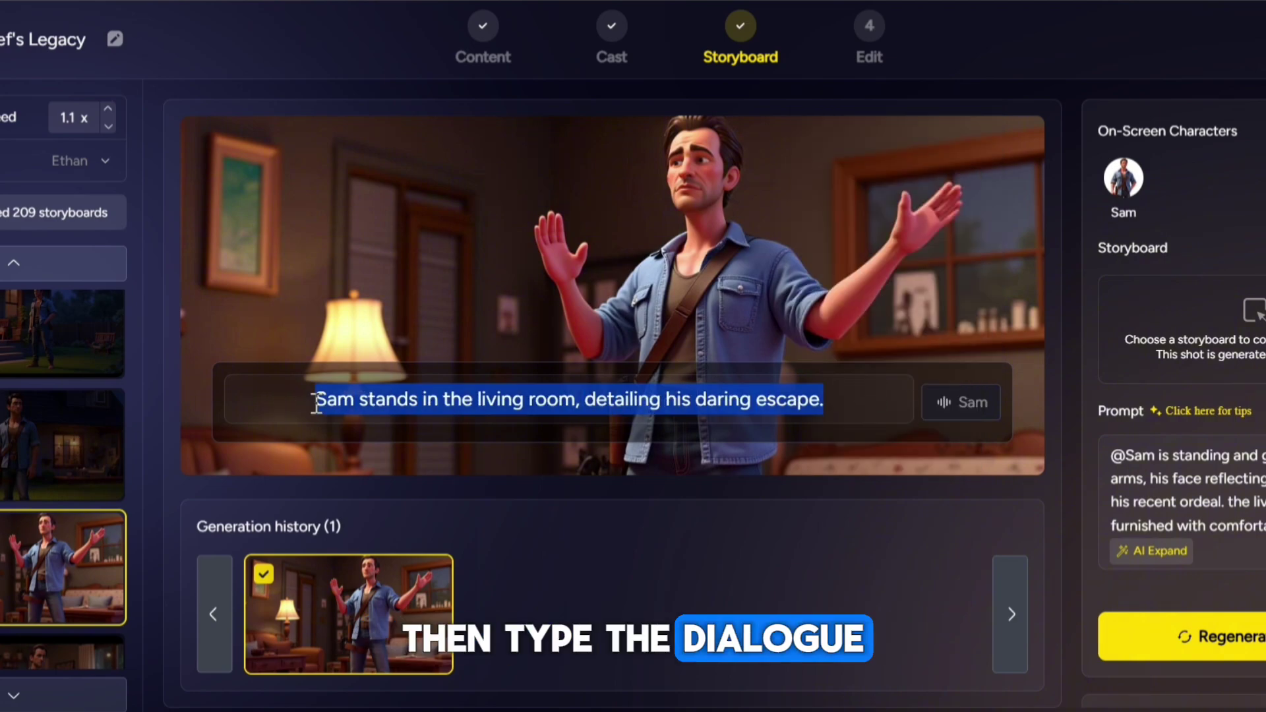
pyautogui.write('who is there?')
pyautogui.click(943, 406)
pyautogui.click(908, 308)
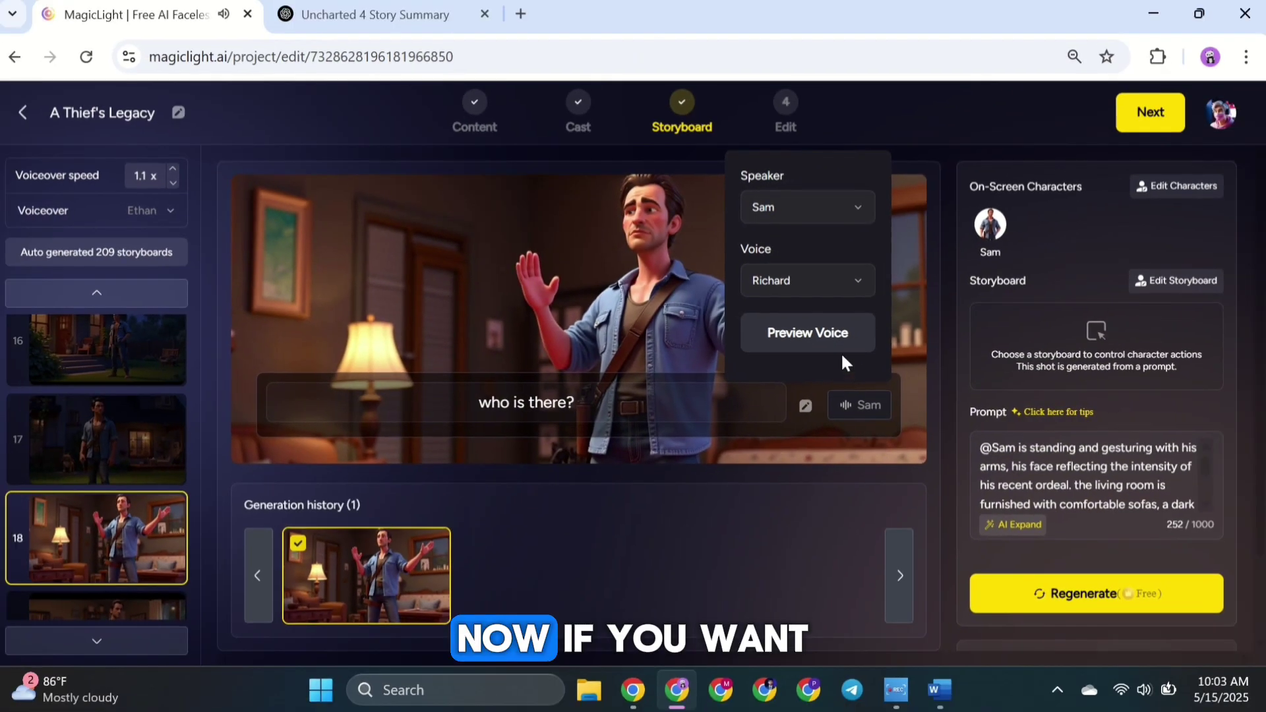
# Lip-sync animate shot 18 with its 'who is there?' subtitle.
pyautogui.scroll(-2, 1027, 464)
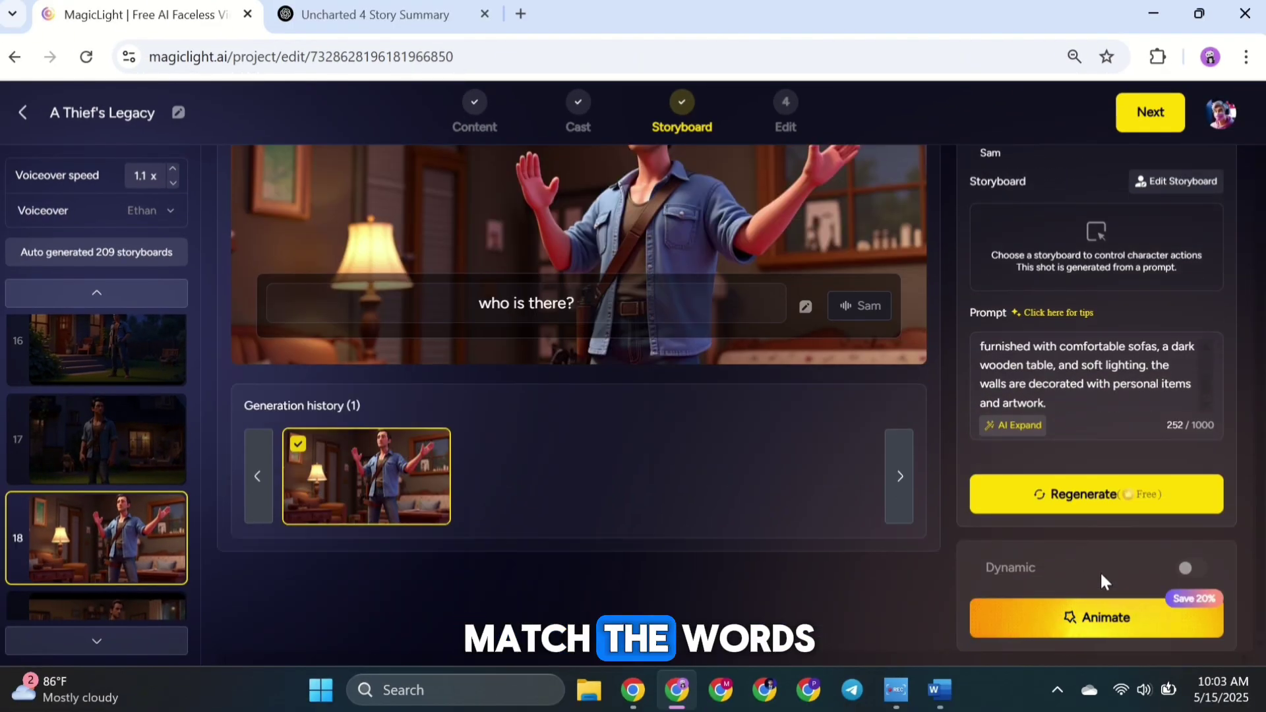
pyautogui.click(1123, 617)
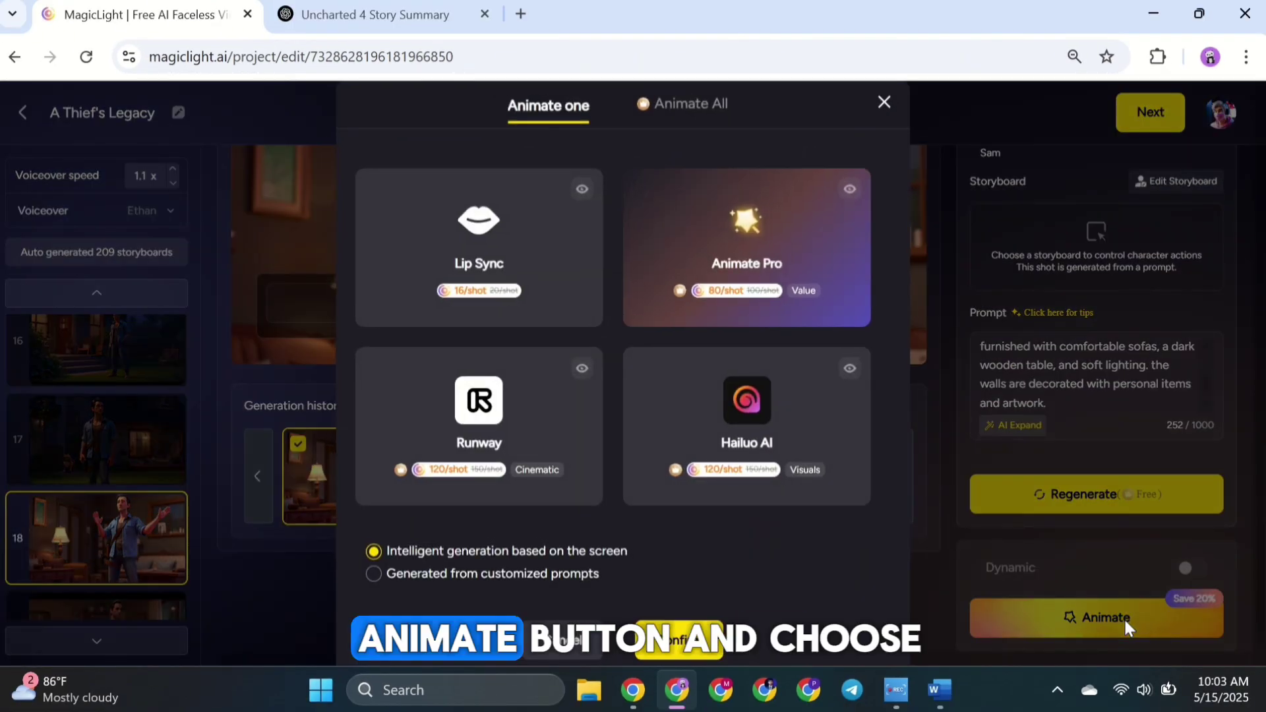
pyautogui.click(516, 231)
pyautogui.click(669, 603)
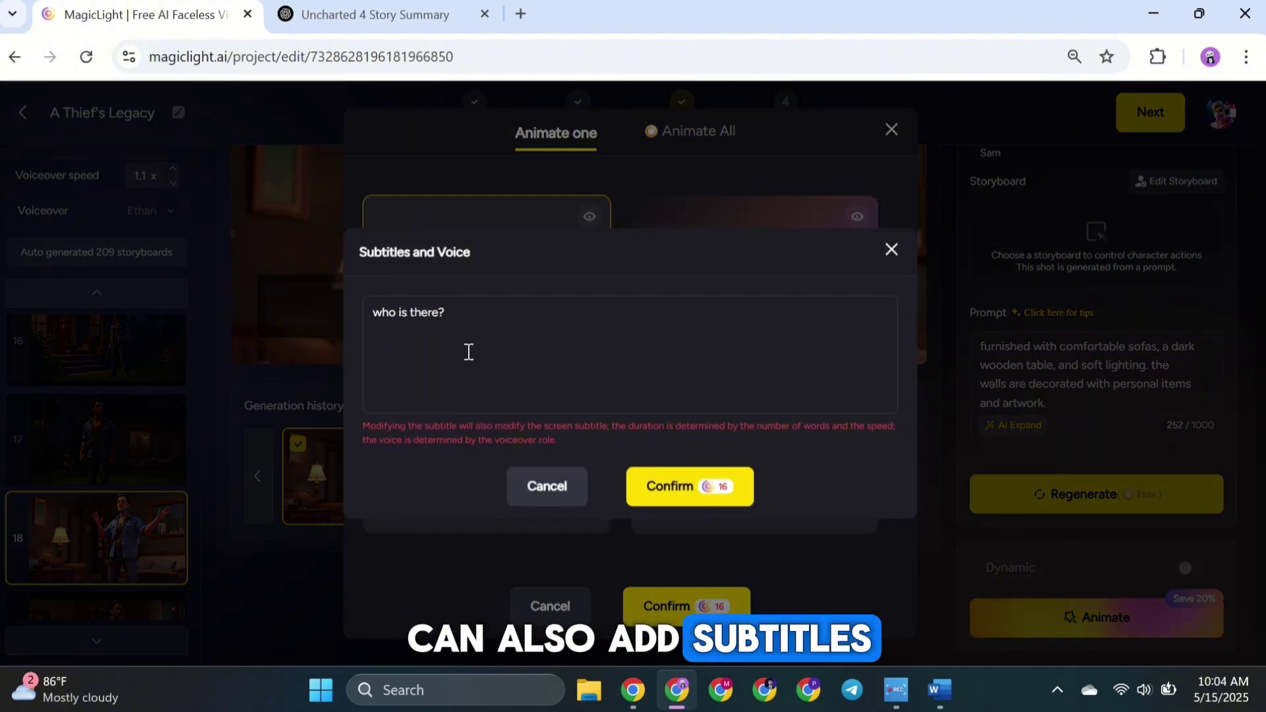
pyautogui.click(685, 488)
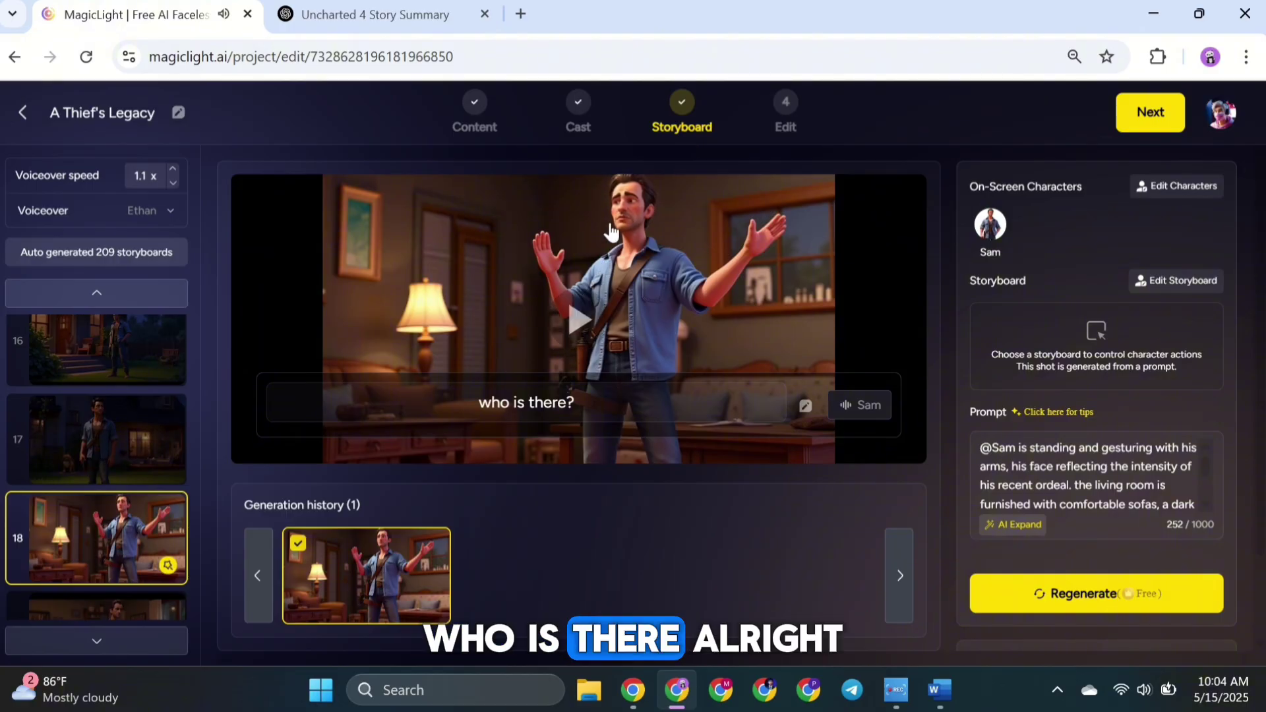
# Animate storm shot 01 with Runway using intelligent generation based on the screen.
pyautogui.scroll(15, 74, 461)
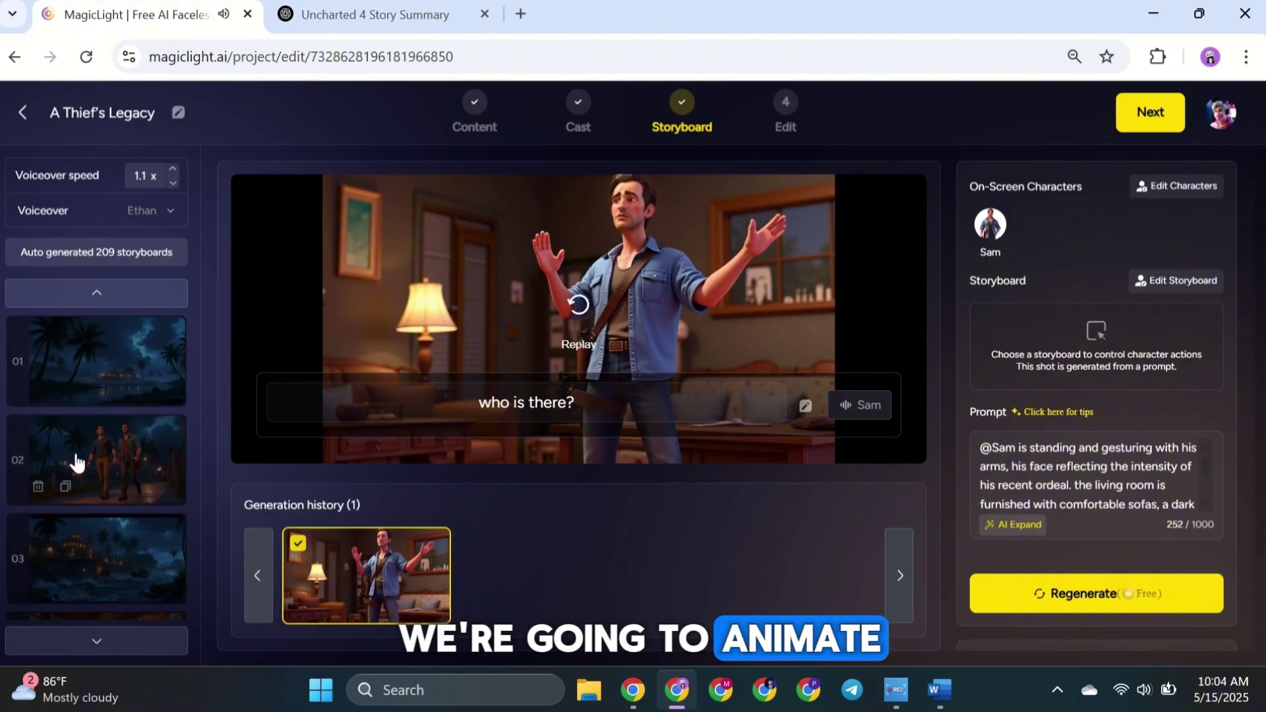
pyautogui.click(125, 363)
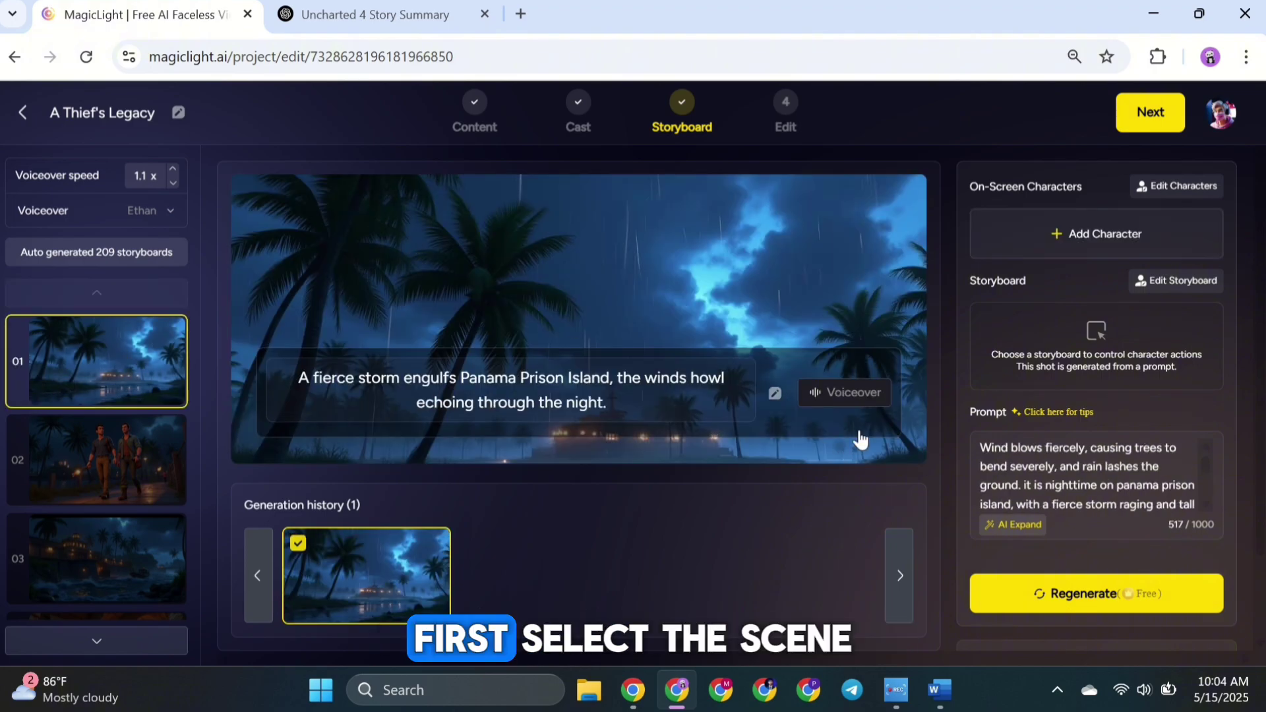
pyautogui.scroll(-2, 1002, 433)
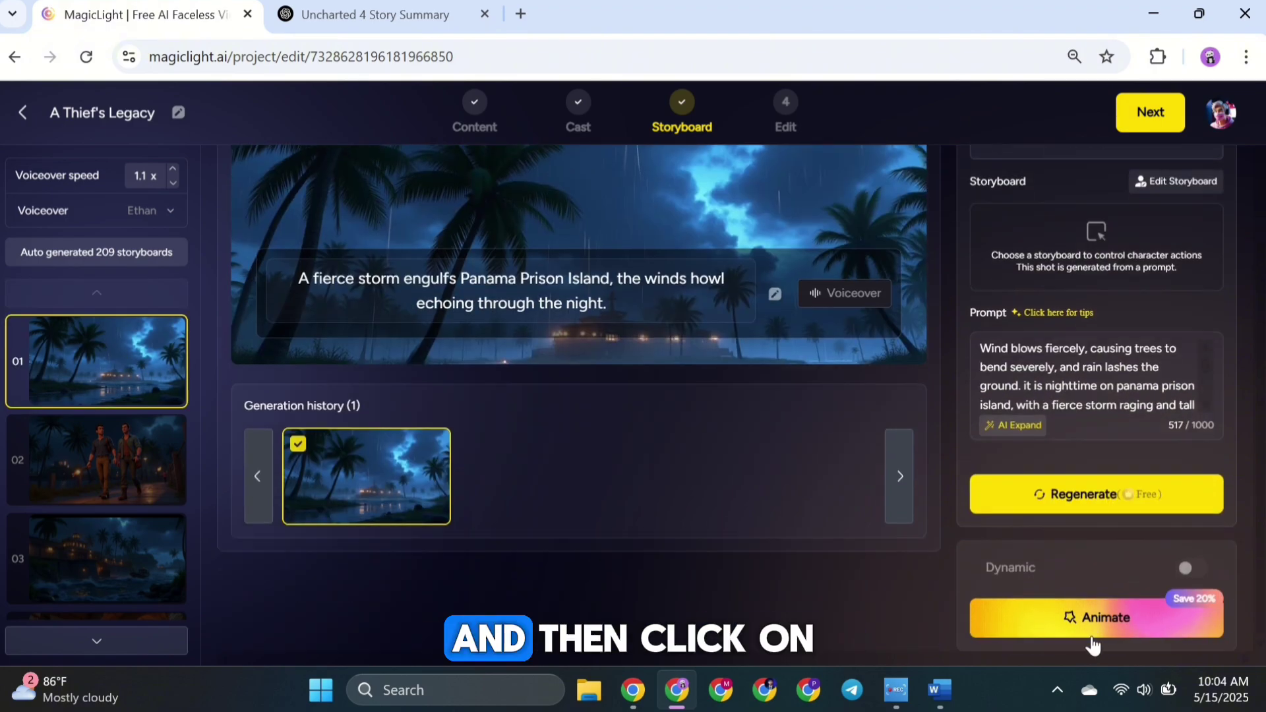
pyautogui.click(1101, 623)
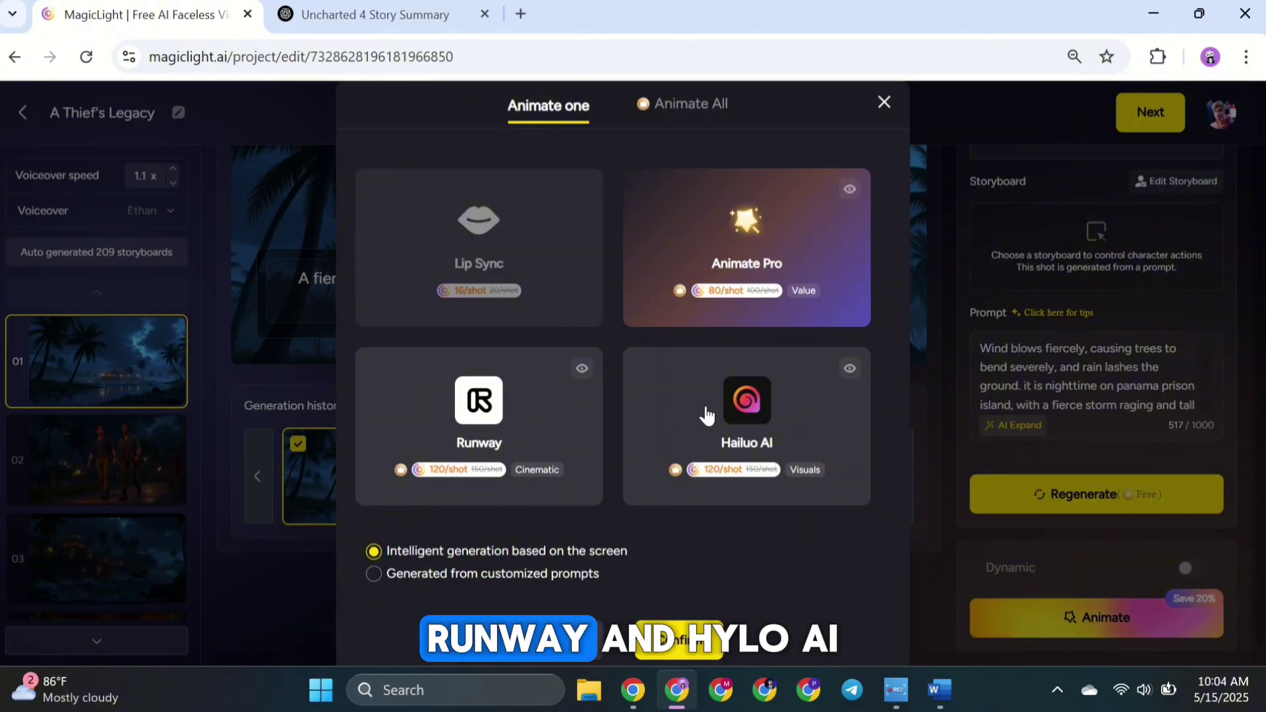
pyautogui.click(539, 431)
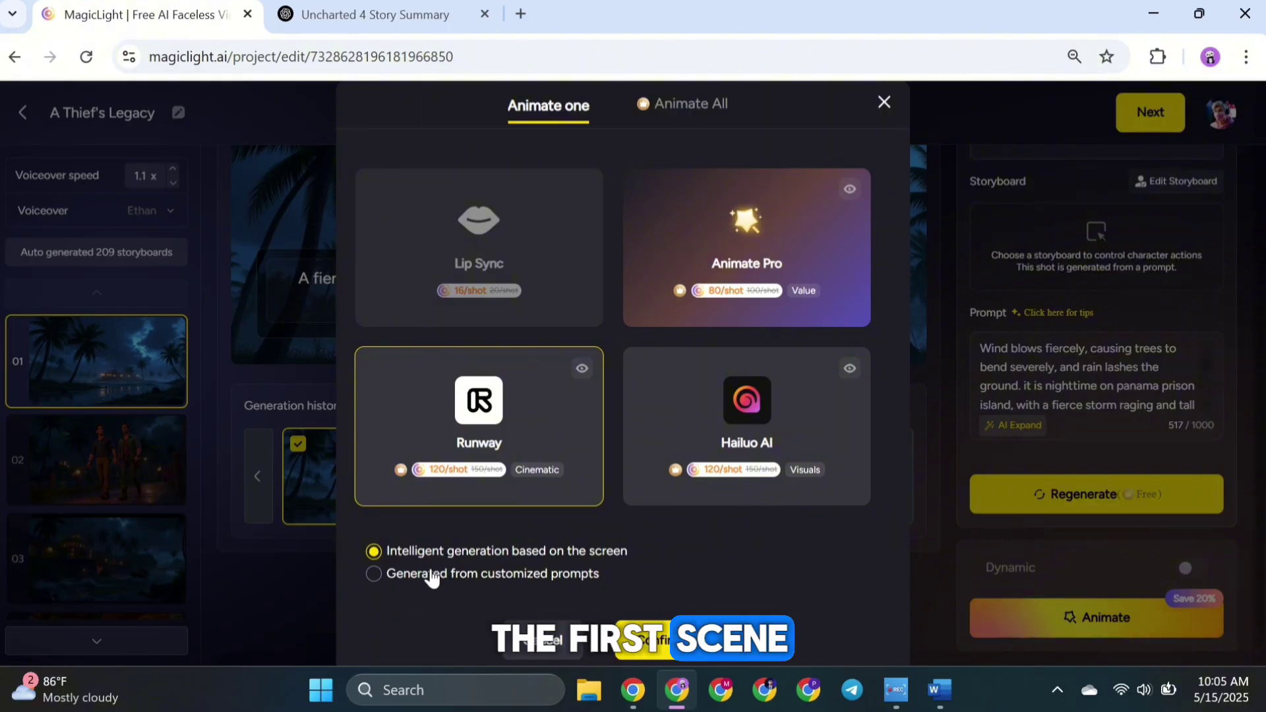
pyautogui.click(432, 578)
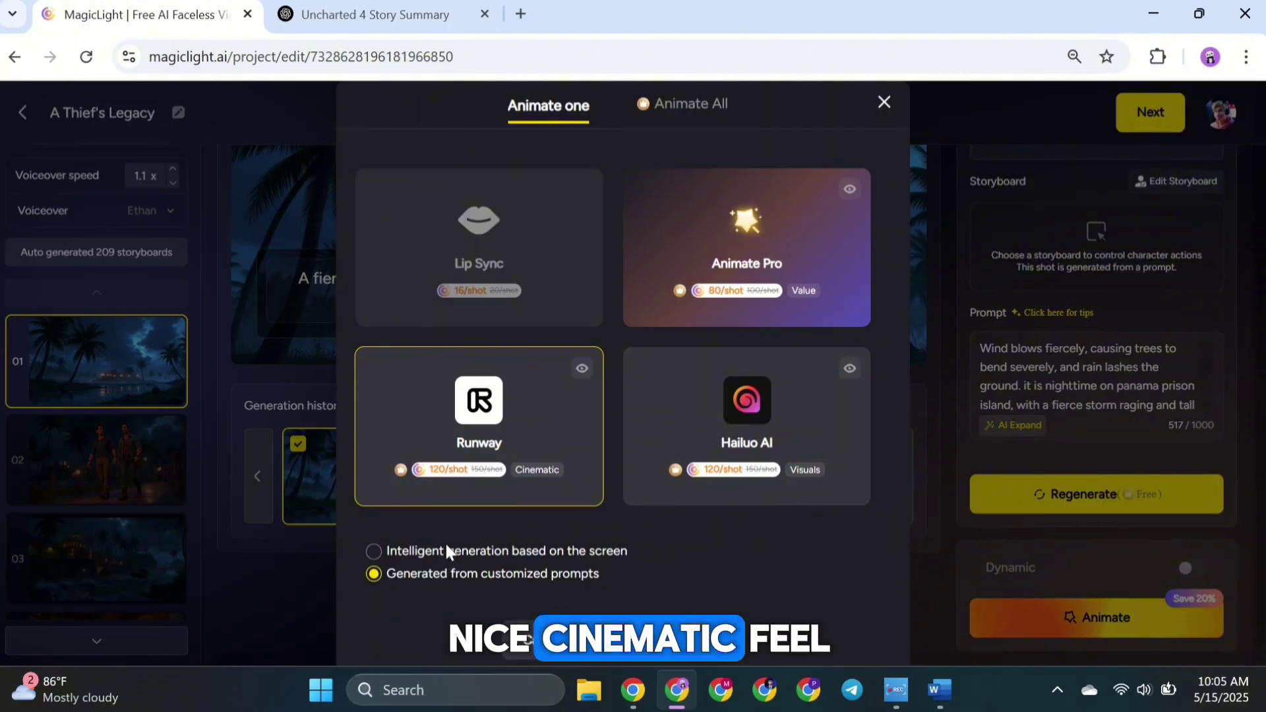
pyautogui.click(447, 551)
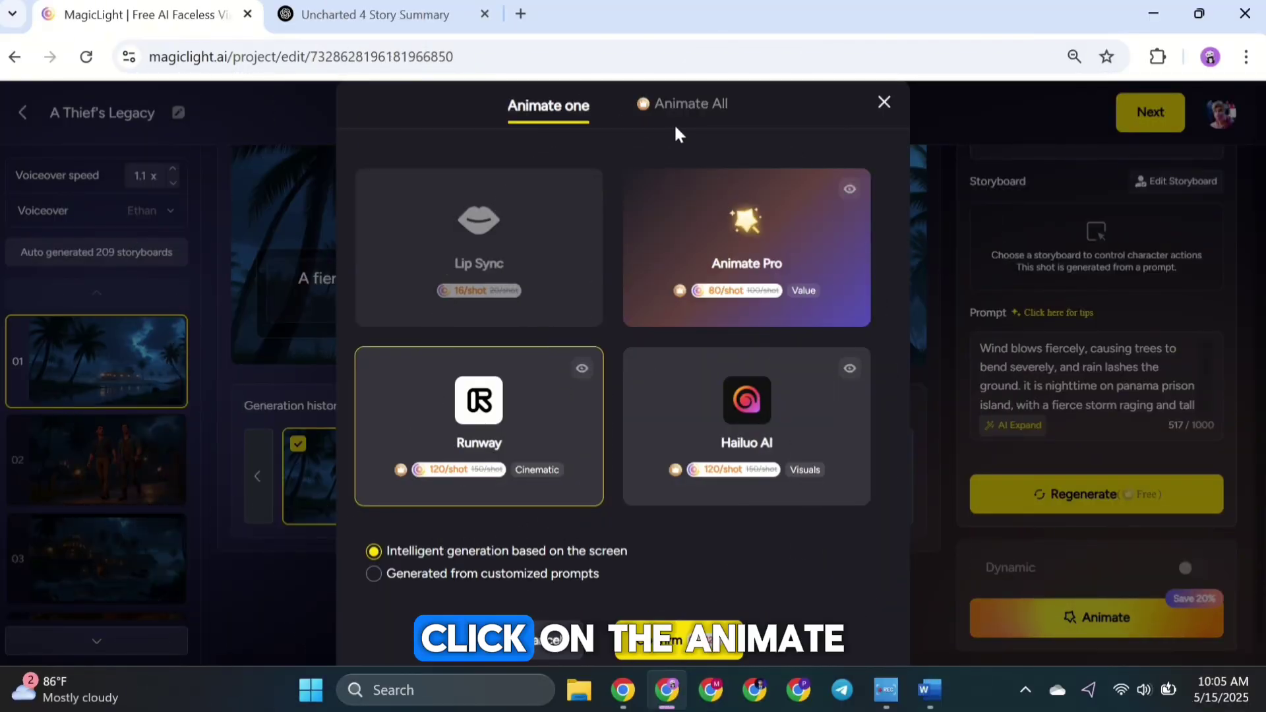
# Select all 209 storyboard shots in Animate All.
pyautogui.click(671, 120)
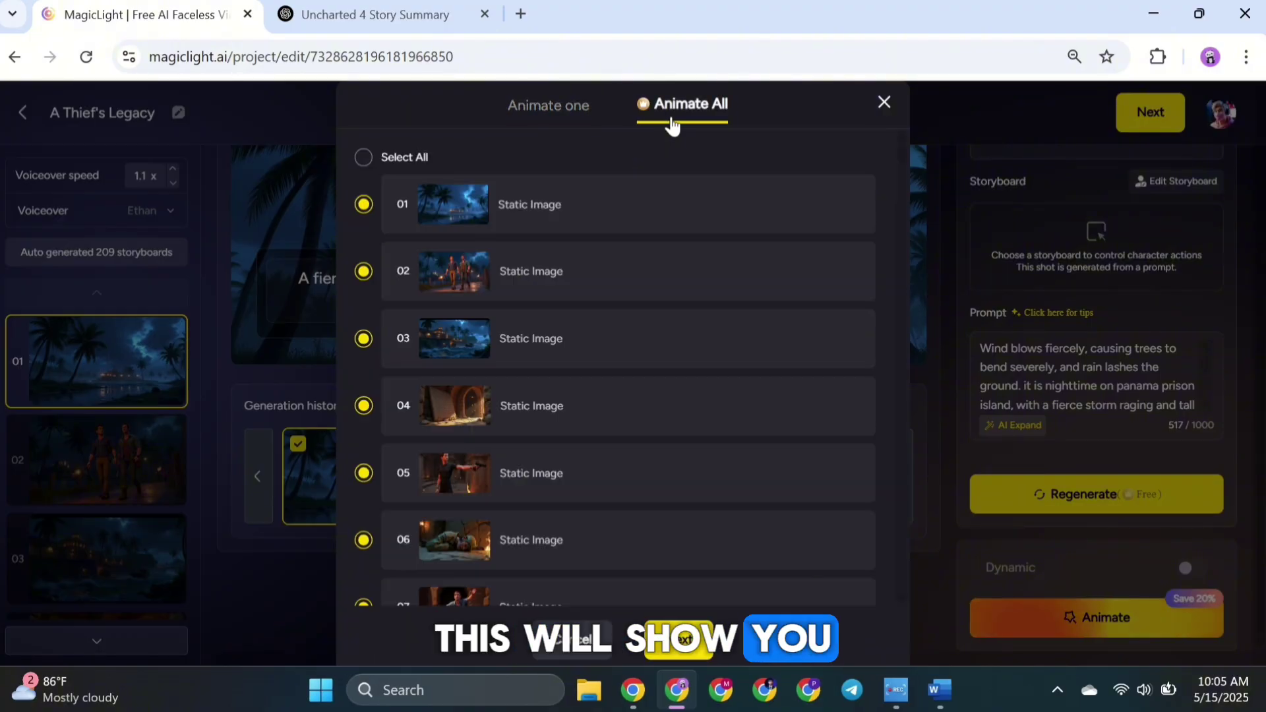
pyautogui.click(363, 159)
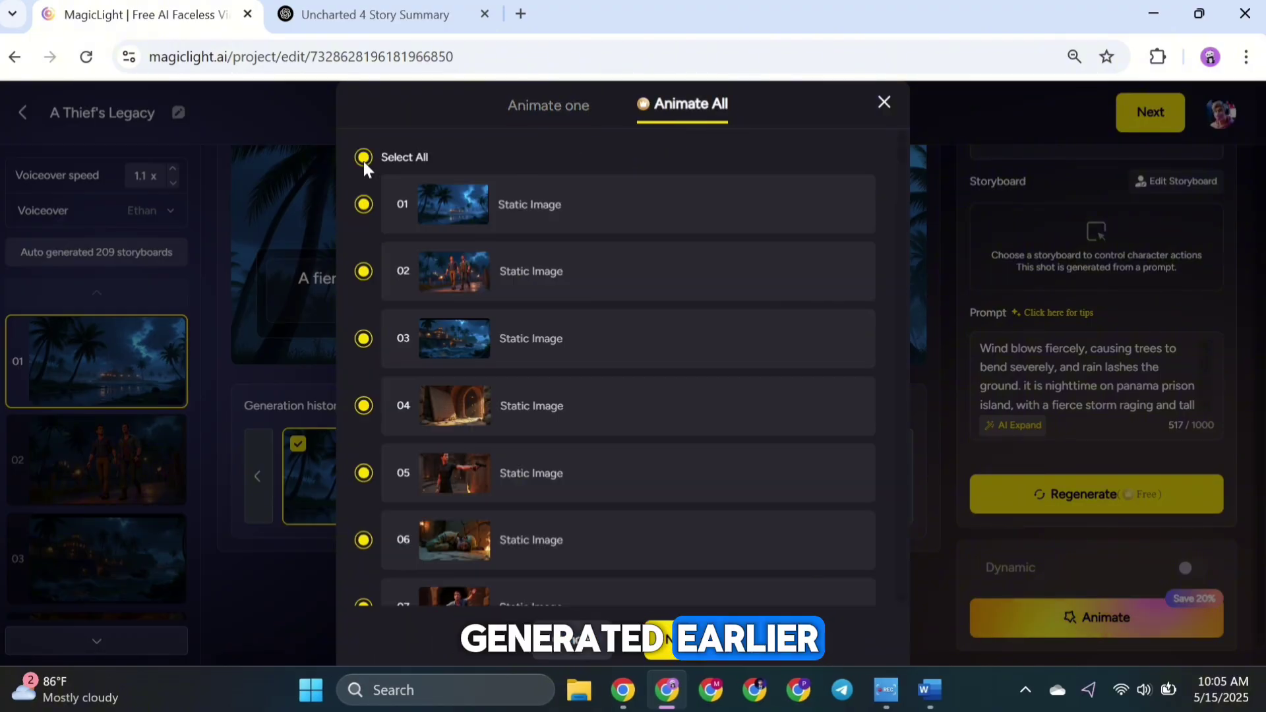
pyautogui.scroll(-15, 541, 386)
pyautogui.scroll(-10, 543, 395)
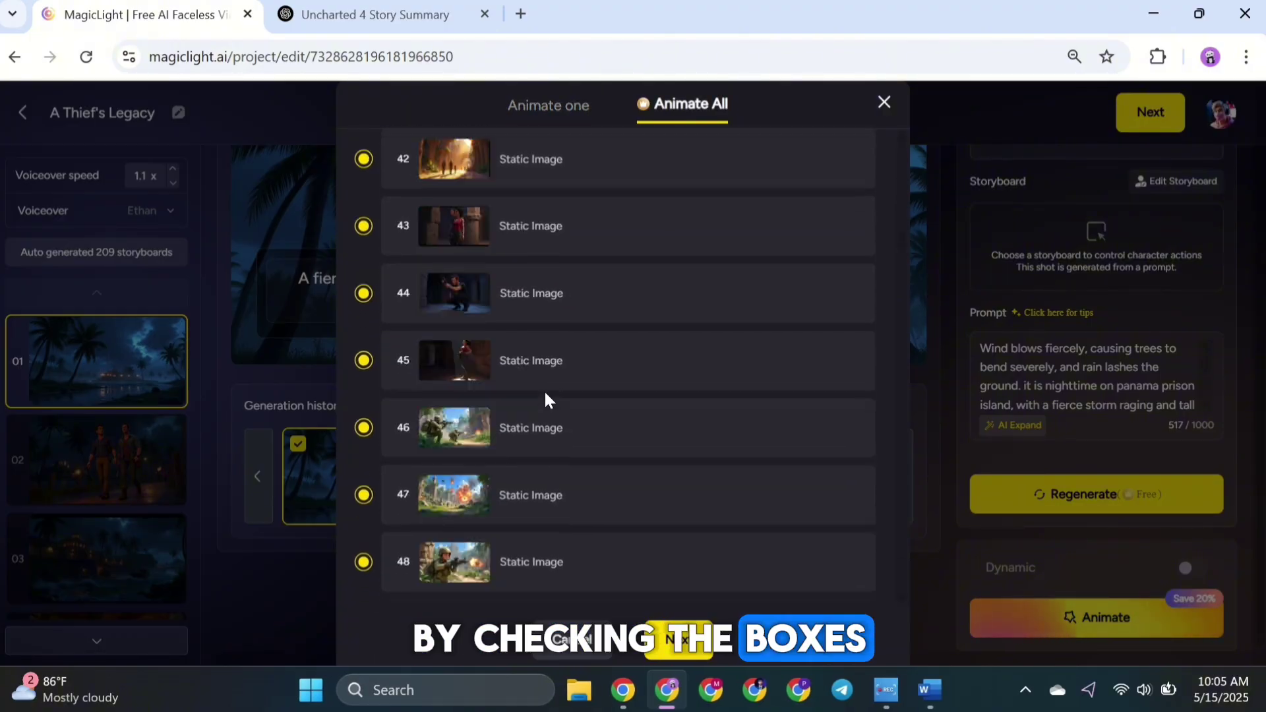
pyautogui.click(686, 637)
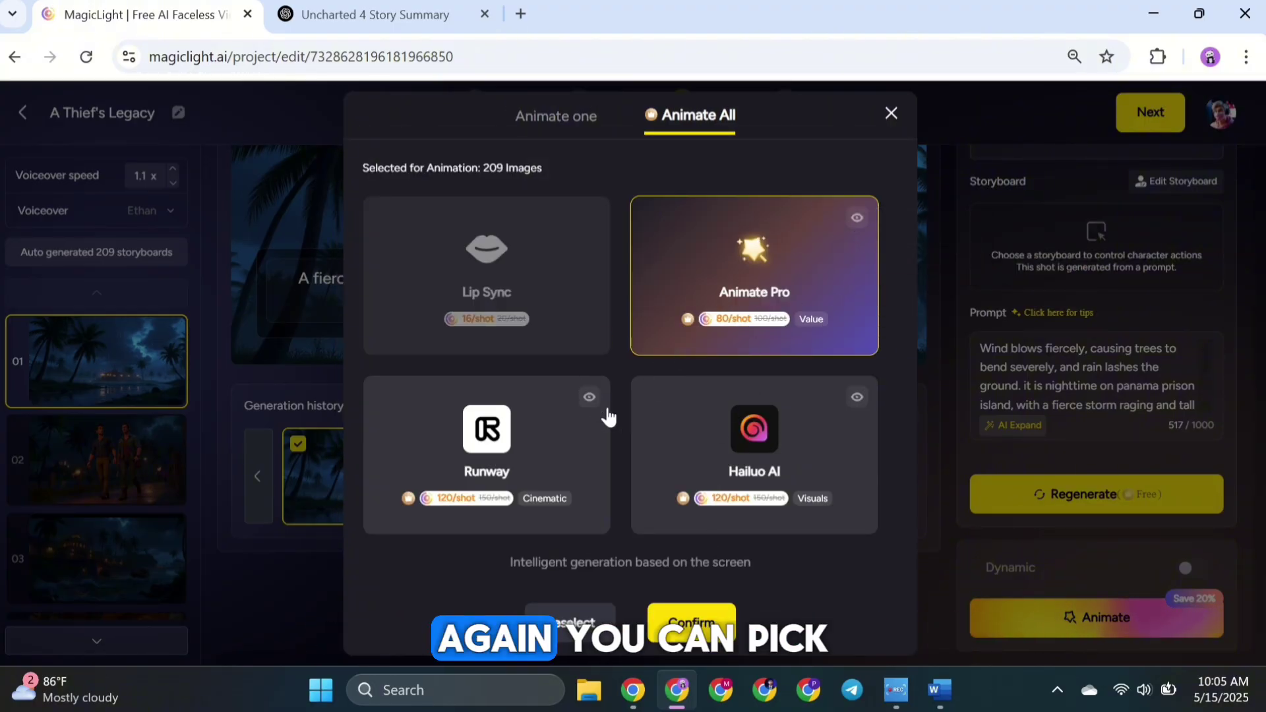
# Choose the Runway model and accept the 25080-credit cost to animate them.
pyautogui.moveTo(593, 412)
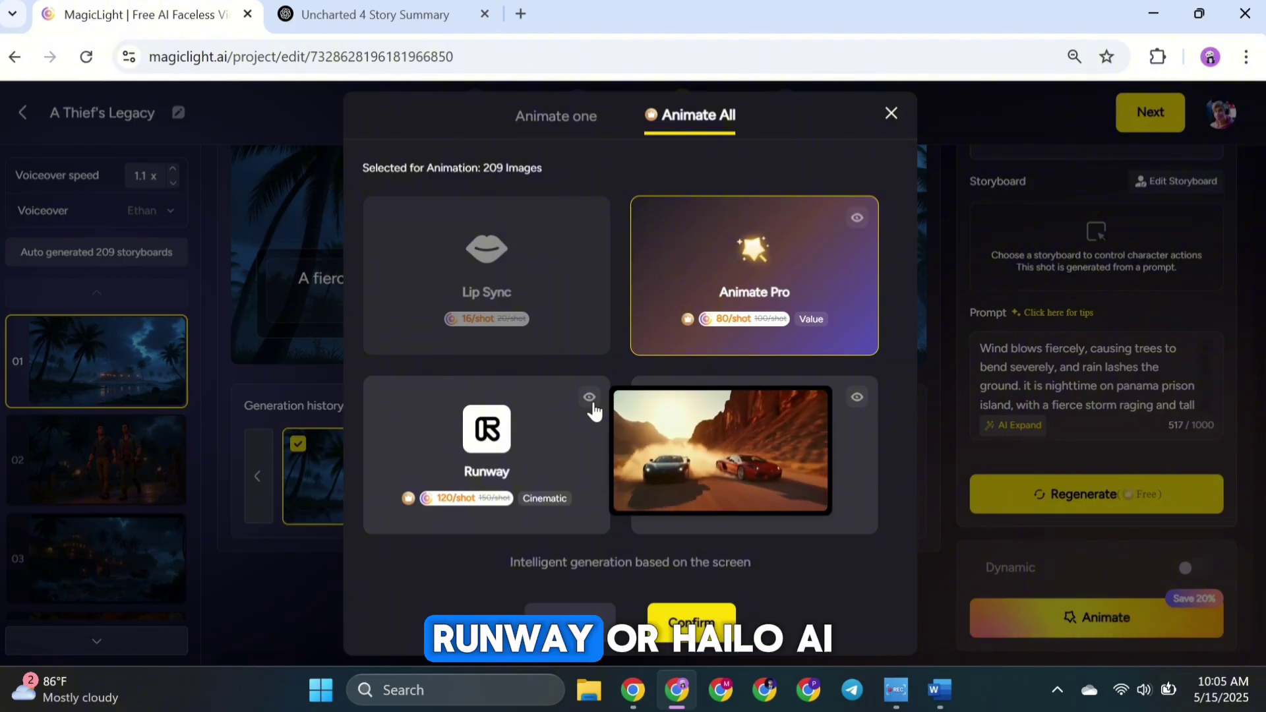
pyautogui.moveTo(854, 407)
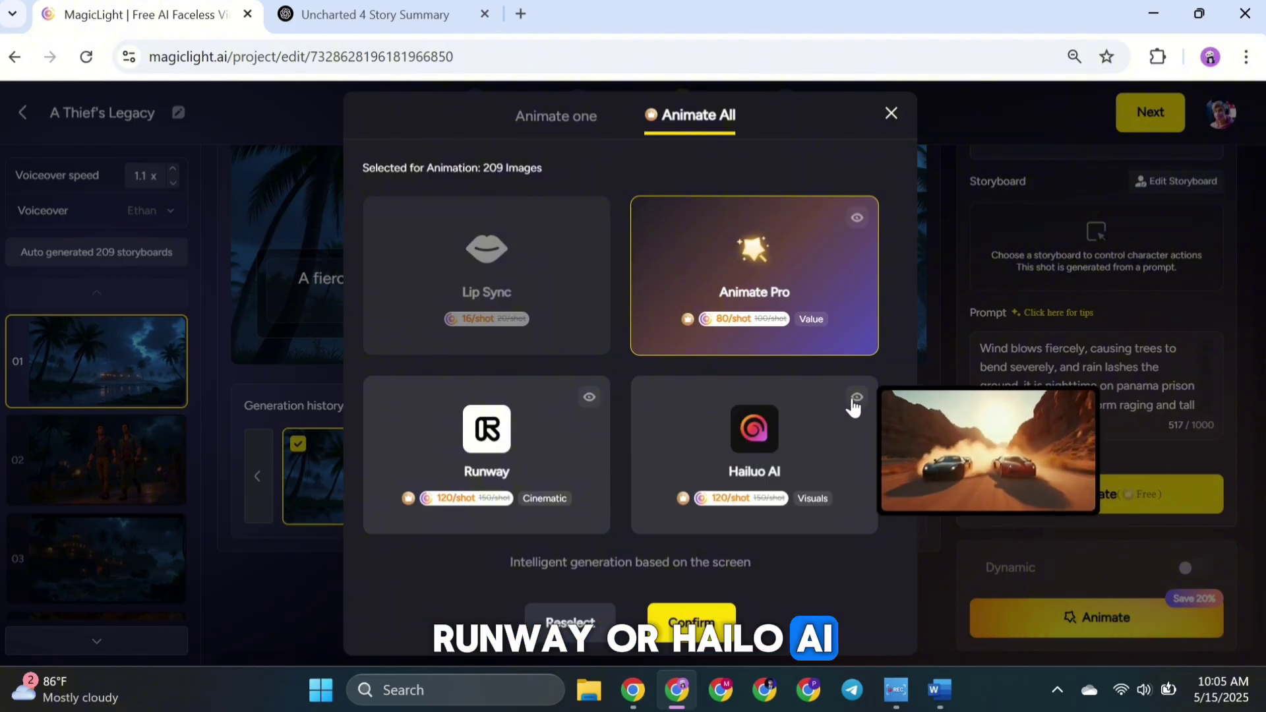
pyautogui.click(534, 429)
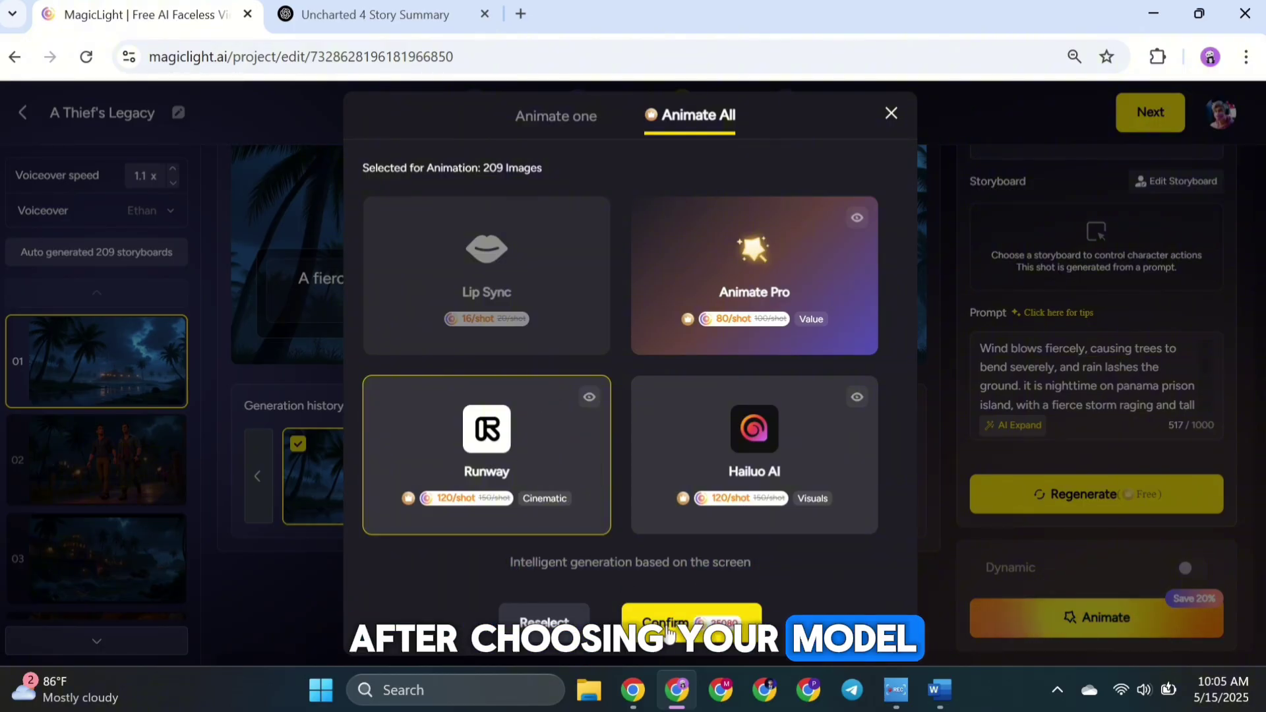
pyautogui.click(691, 619)
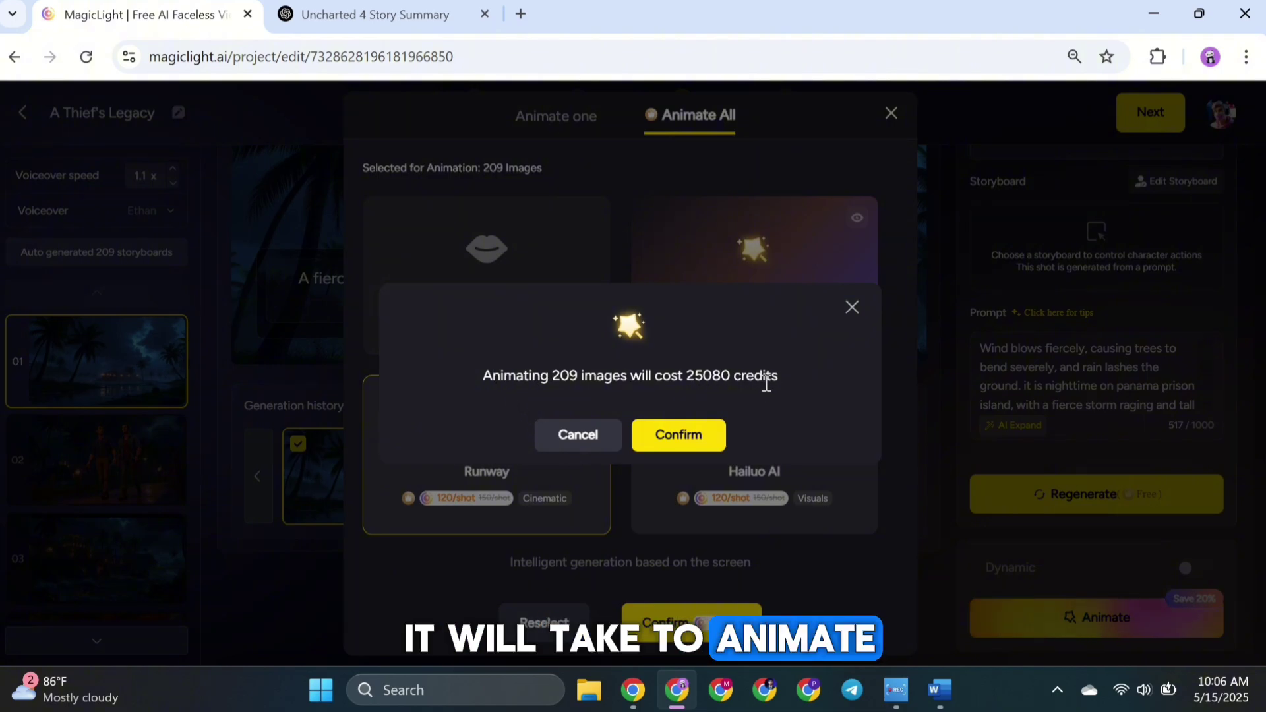
pyautogui.click(678, 437)
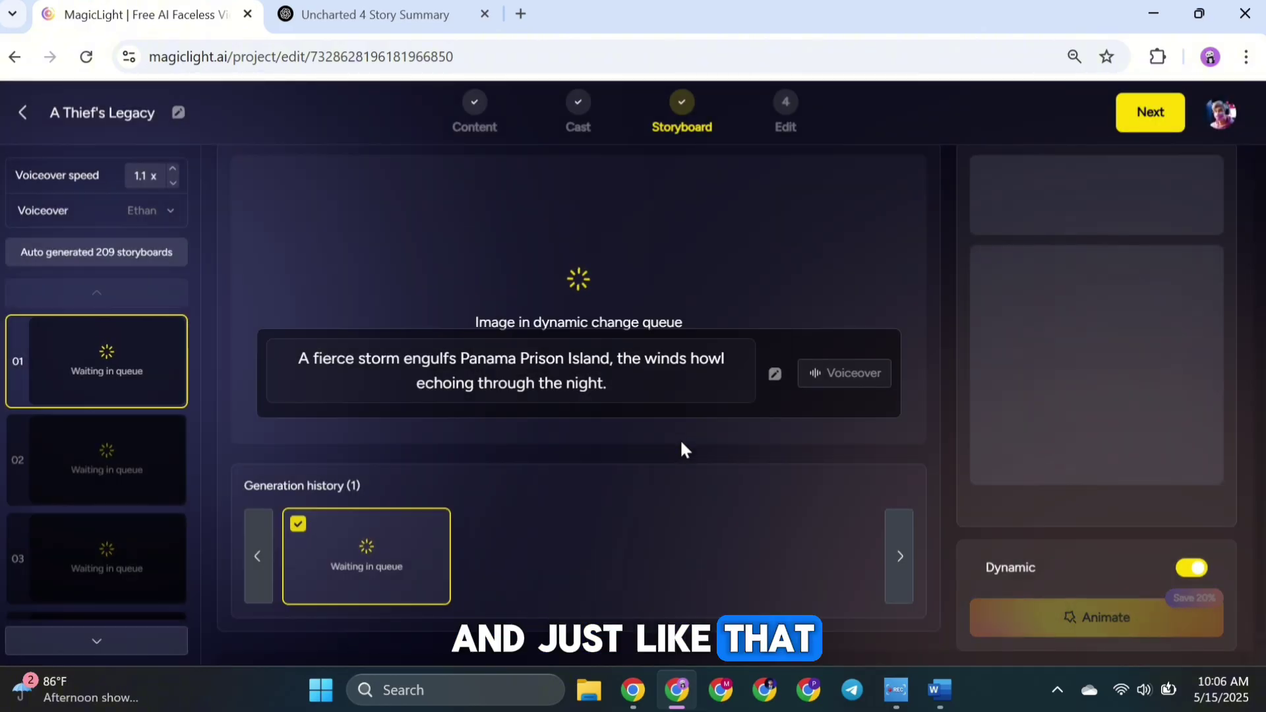
pyautogui.scroll(-20, 124, 448)
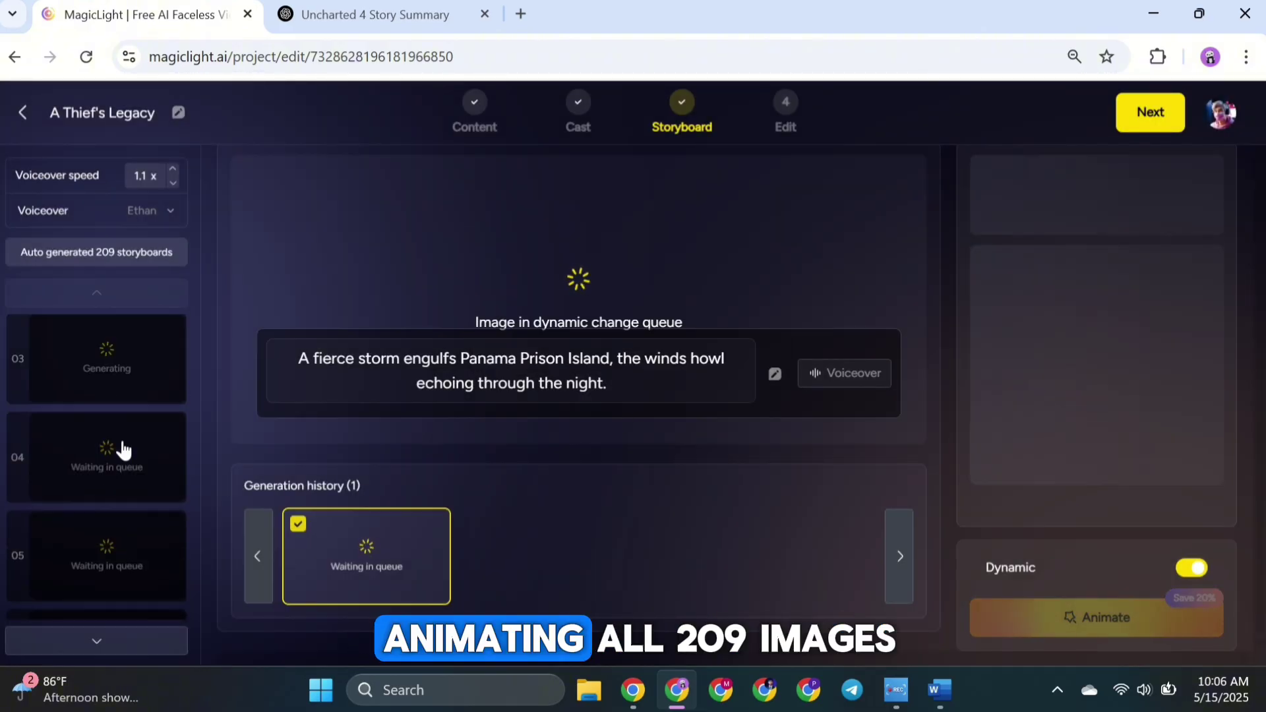
pyautogui.scroll(-20, 123, 450)
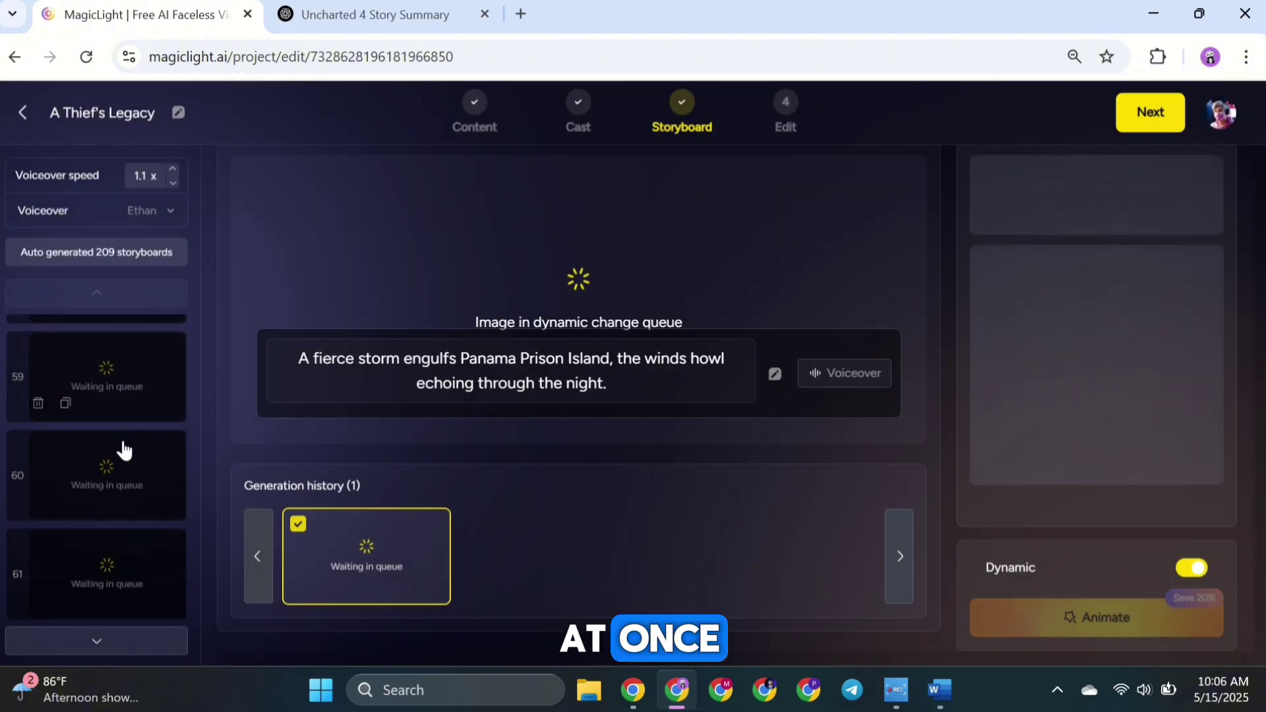
pyautogui.scroll(-20, 123, 451)
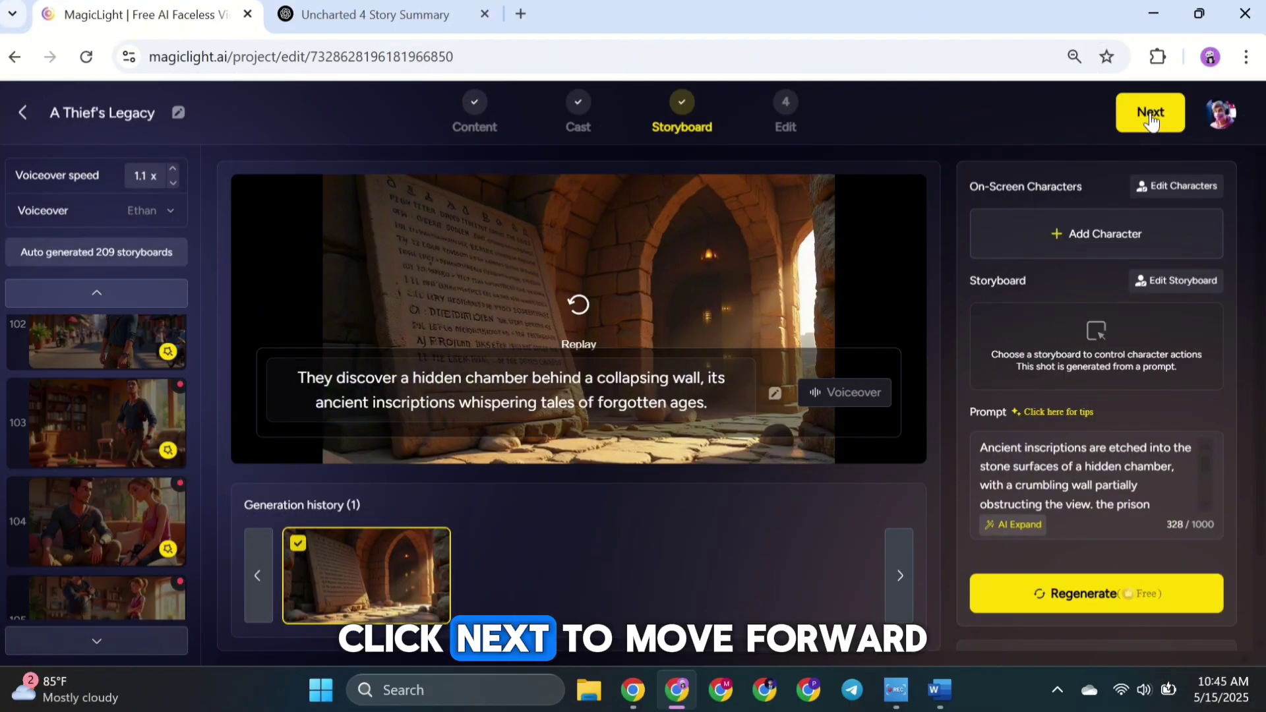
# Advance to the Edit step and set the two-men torchlit scene as the cover.
pyautogui.click(1150, 113)
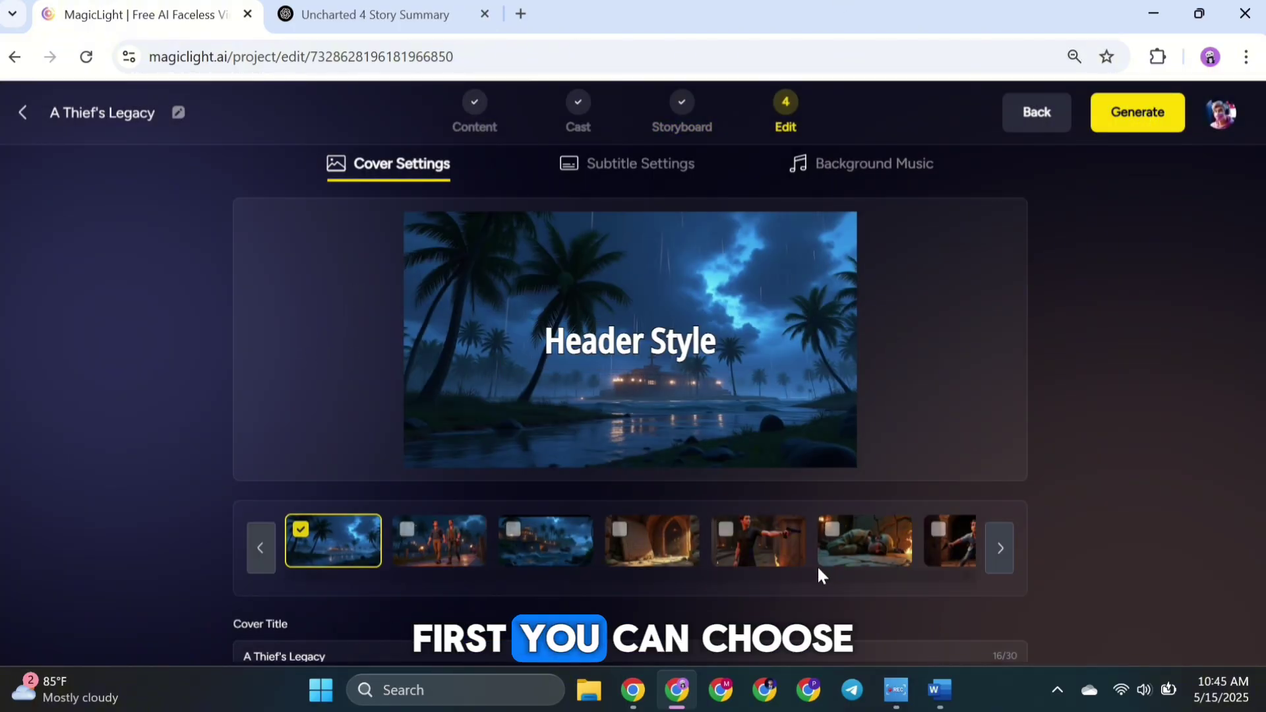
pyautogui.click(947, 554)
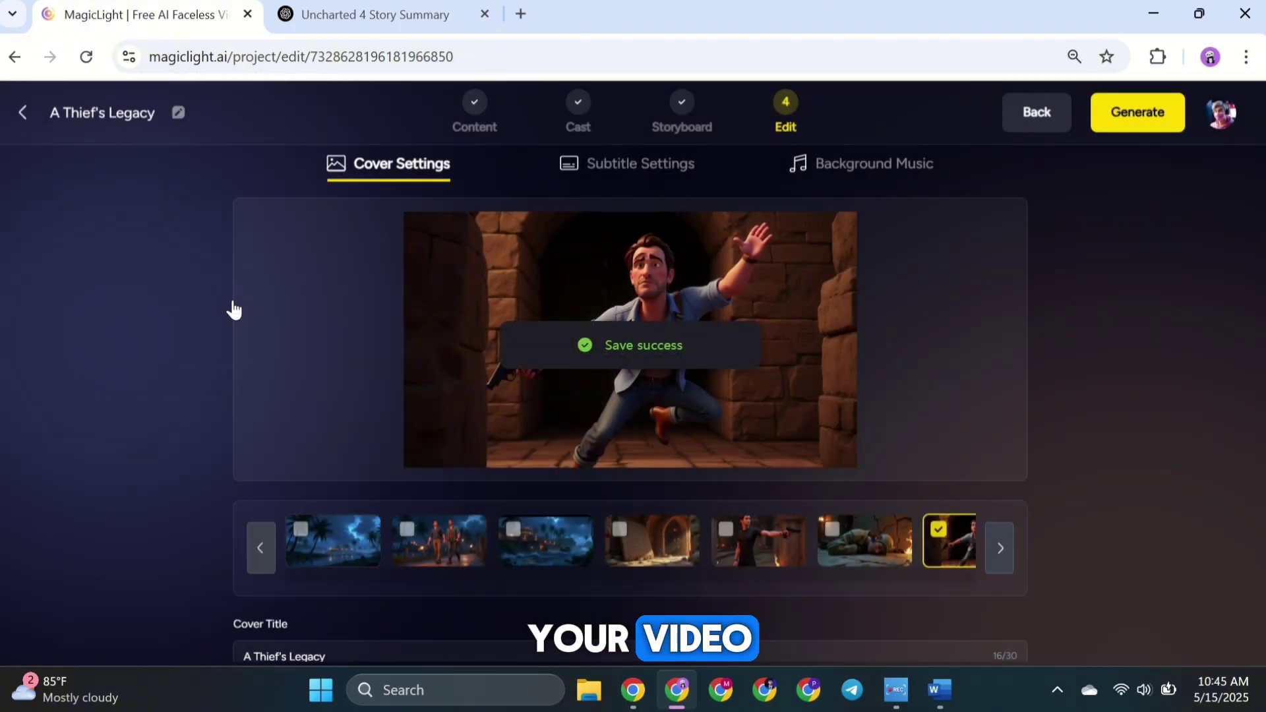
pyautogui.click(456, 549)
pyautogui.scroll(-3, 322, 544)
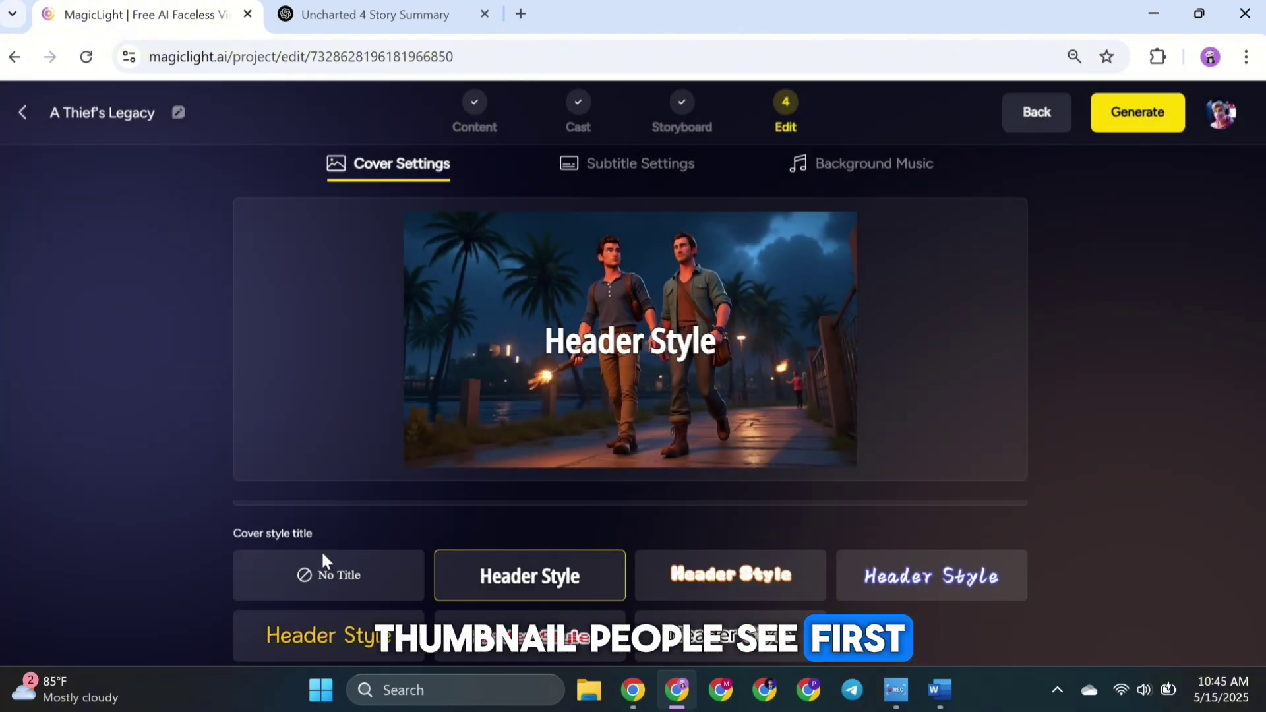
pyautogui.scroll(2, 327, 580)
pyautogui.scroll(-2, 310, 603)
pyautogui.scroll(3, 576, 623)
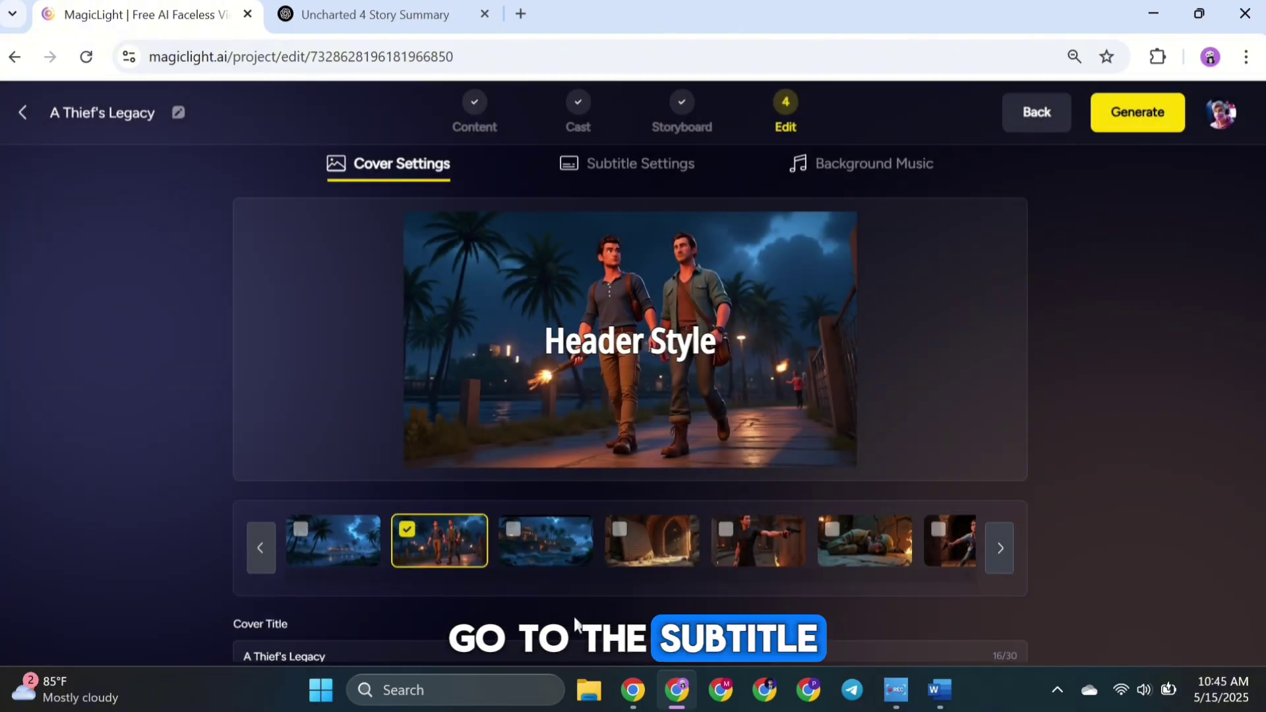
# Review the subtitle styles and set the background music to None.
pyautogui.click(613, 165)
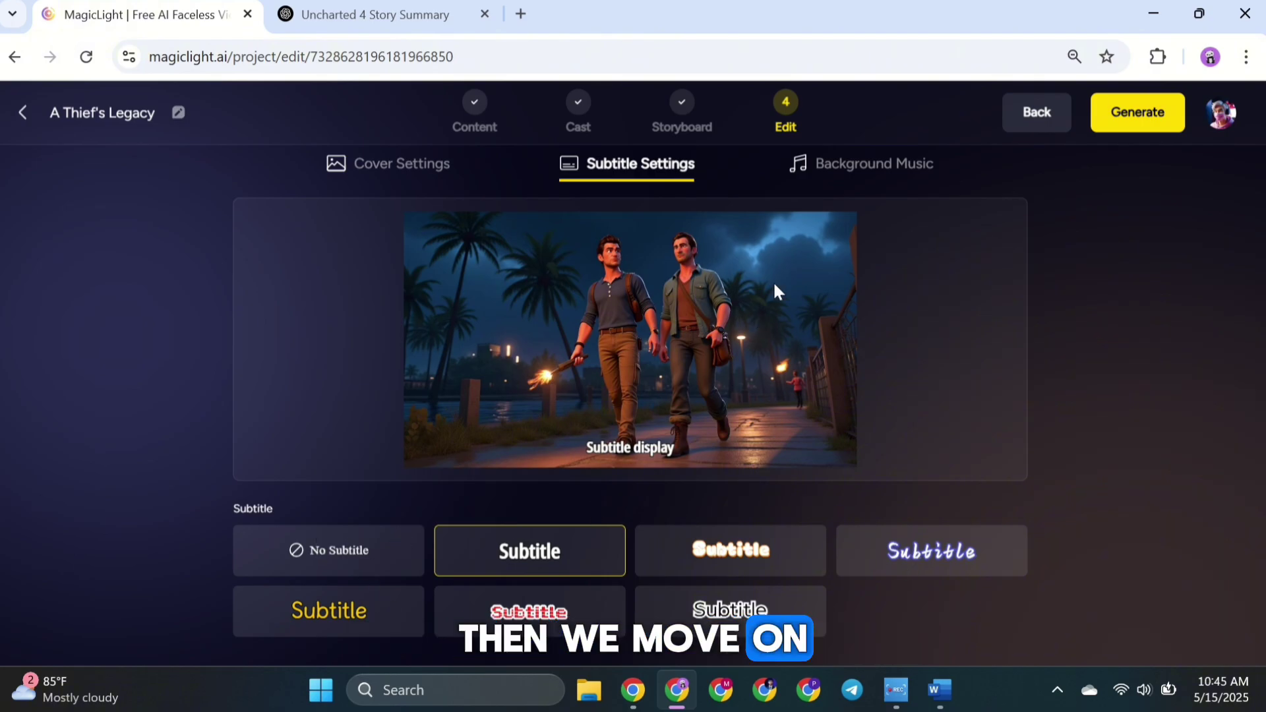
pyautogui.click(834, 171)
pyautogui.click(482, 317)
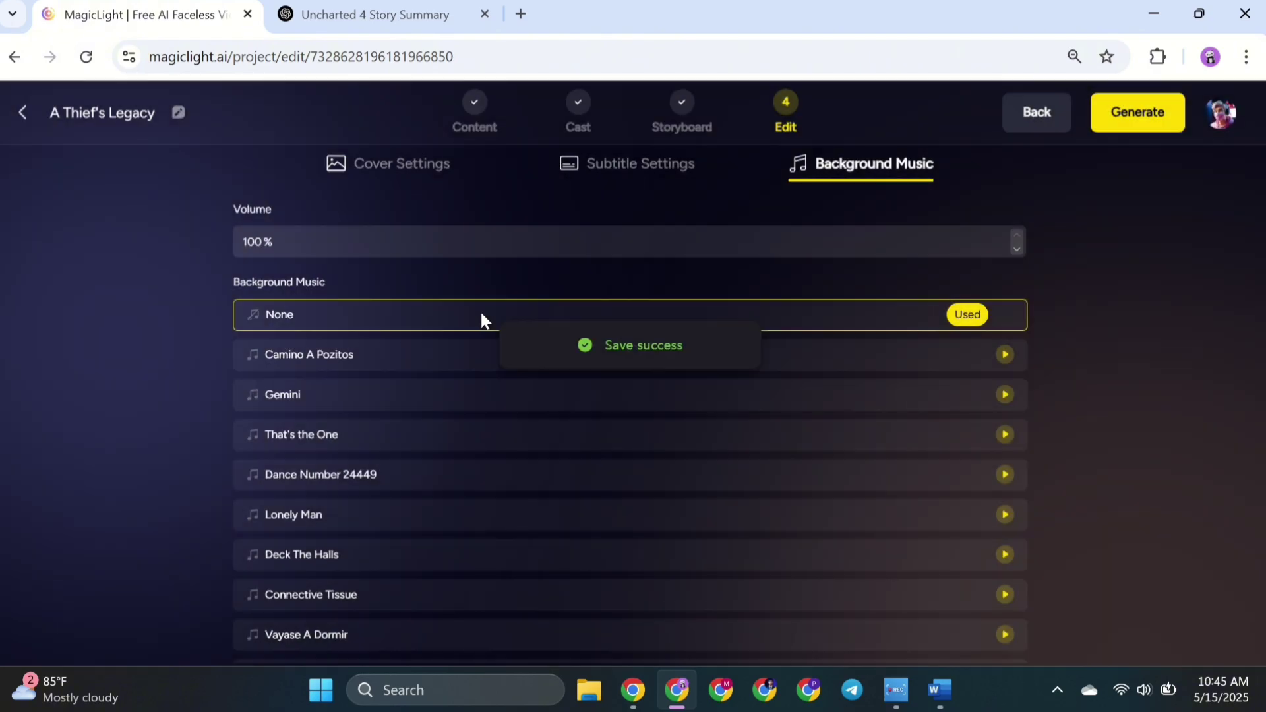
# Set music volume to 15%, preview Panpsychic, and choose Going Home as background music.
pyautogui.click(1016, 250)
pyautogui.write('15')
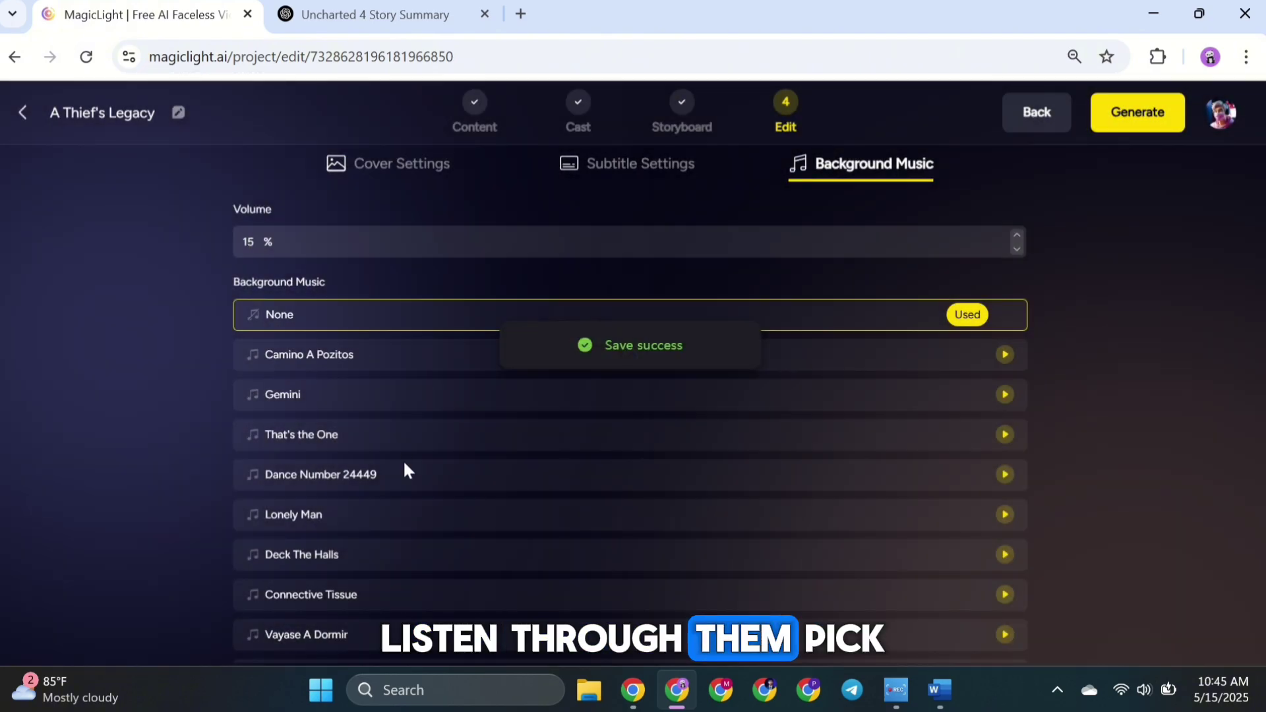
pyautogui.scroll(-10, 402, 461)
pyautogui.scroll(-3, 405, 472)
pyautogui.click(1003, 526)
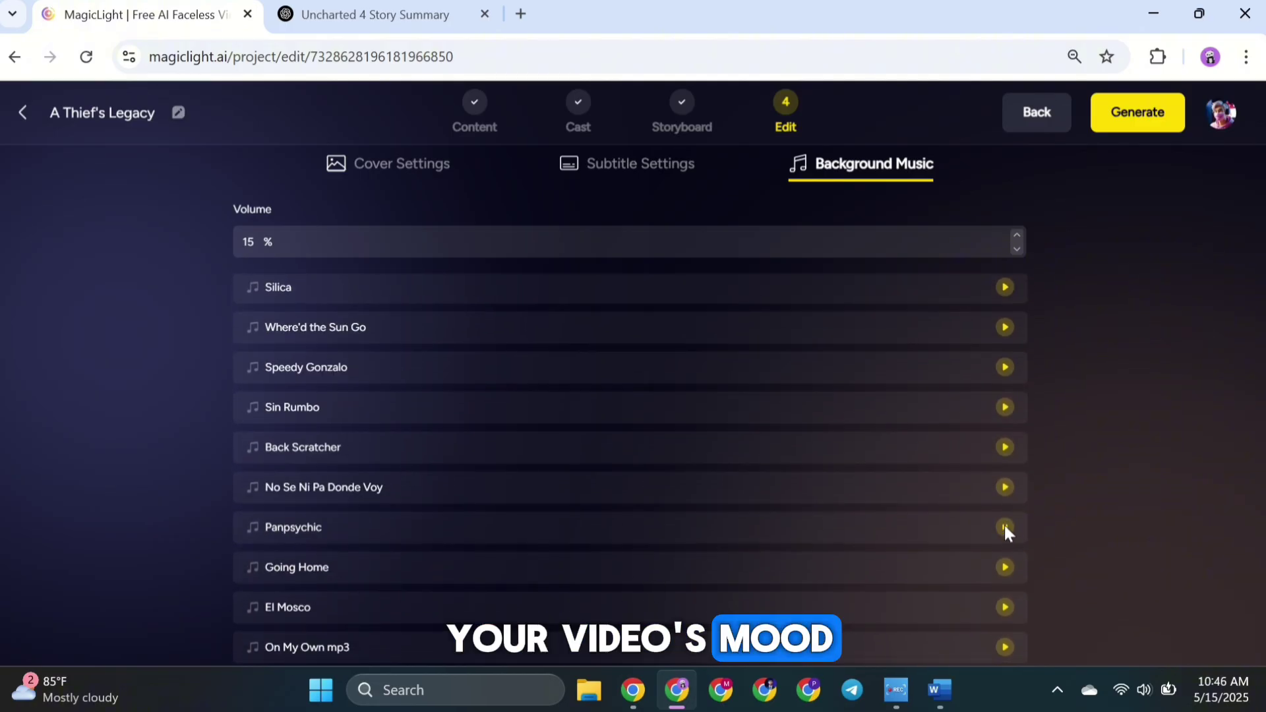
pyautogui.click(765, 568)
pyautogui.scroll(13, 861, 452)
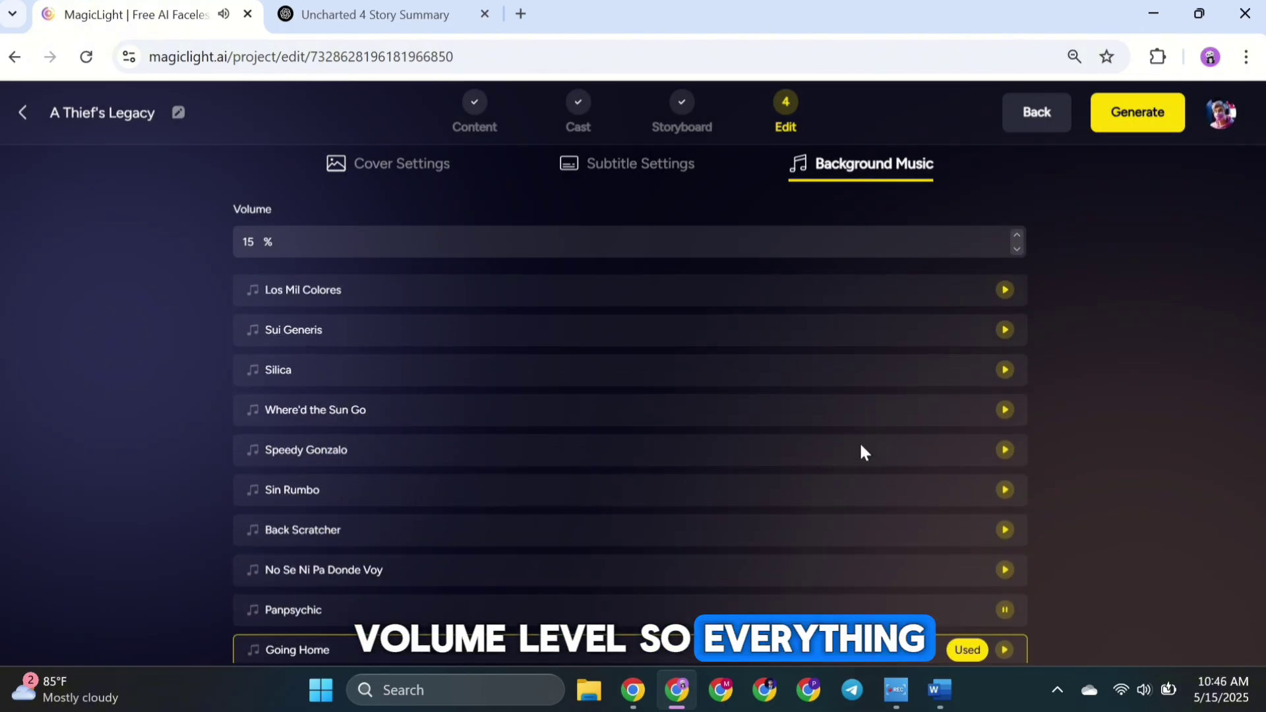
pyautogui.scroll(-13, 861, 462)
pyautogui.scroll(13, 859, 526)
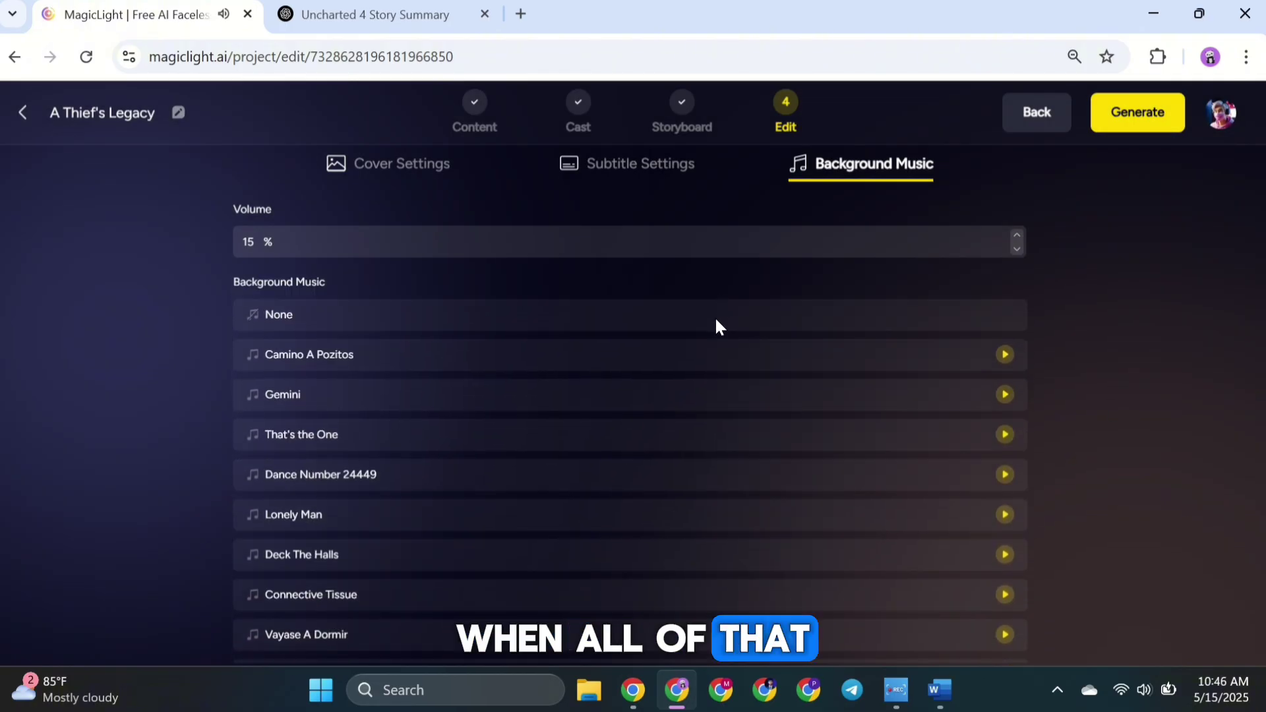
pyautogui.click(1138, 122)
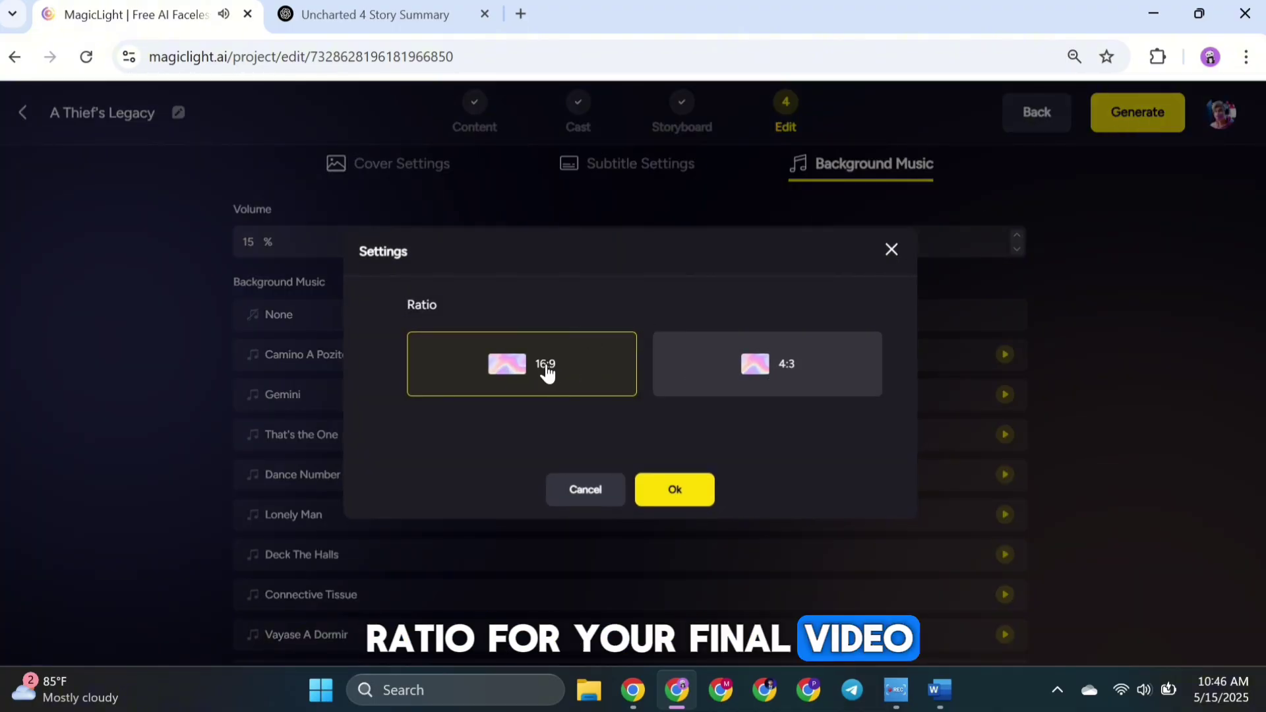
# Keep the 16:9 ratio and start rendering the final video.
pyautogui.click(665, 490)
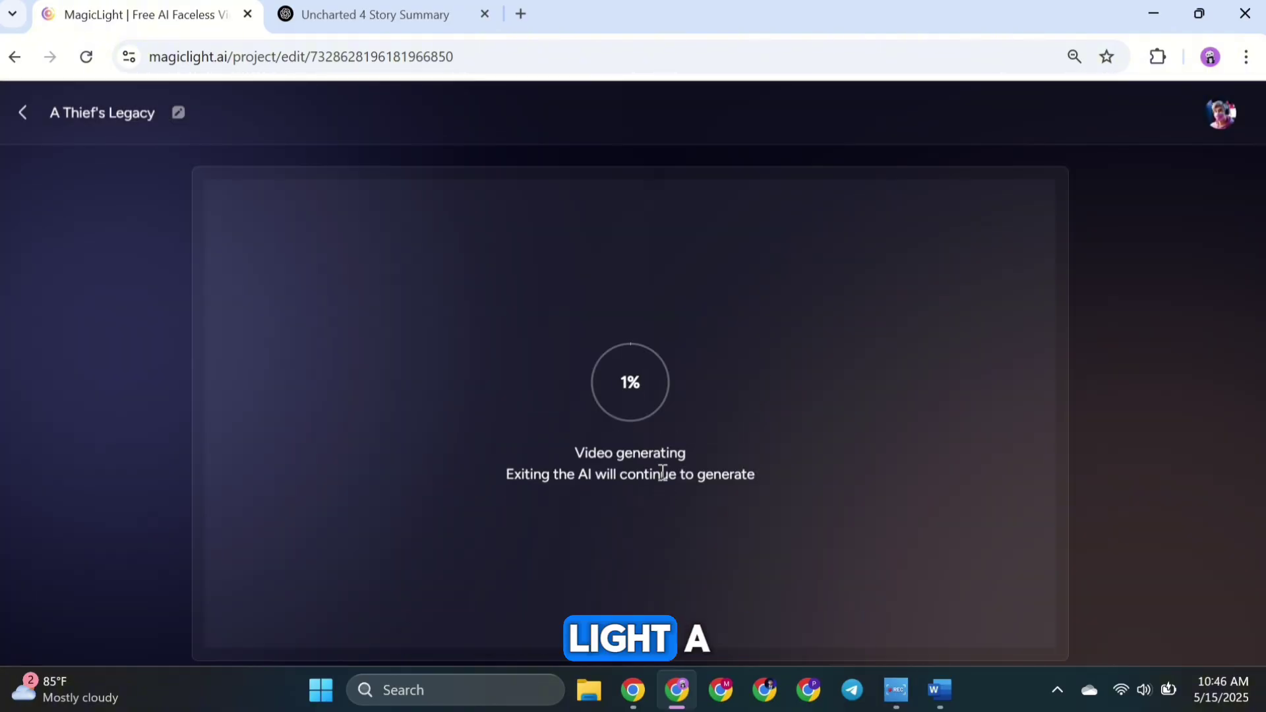
pyautogui.moveTo(634, 397); pyautogui.dragTo(754, 492)
pyautogui.click(754, 491)
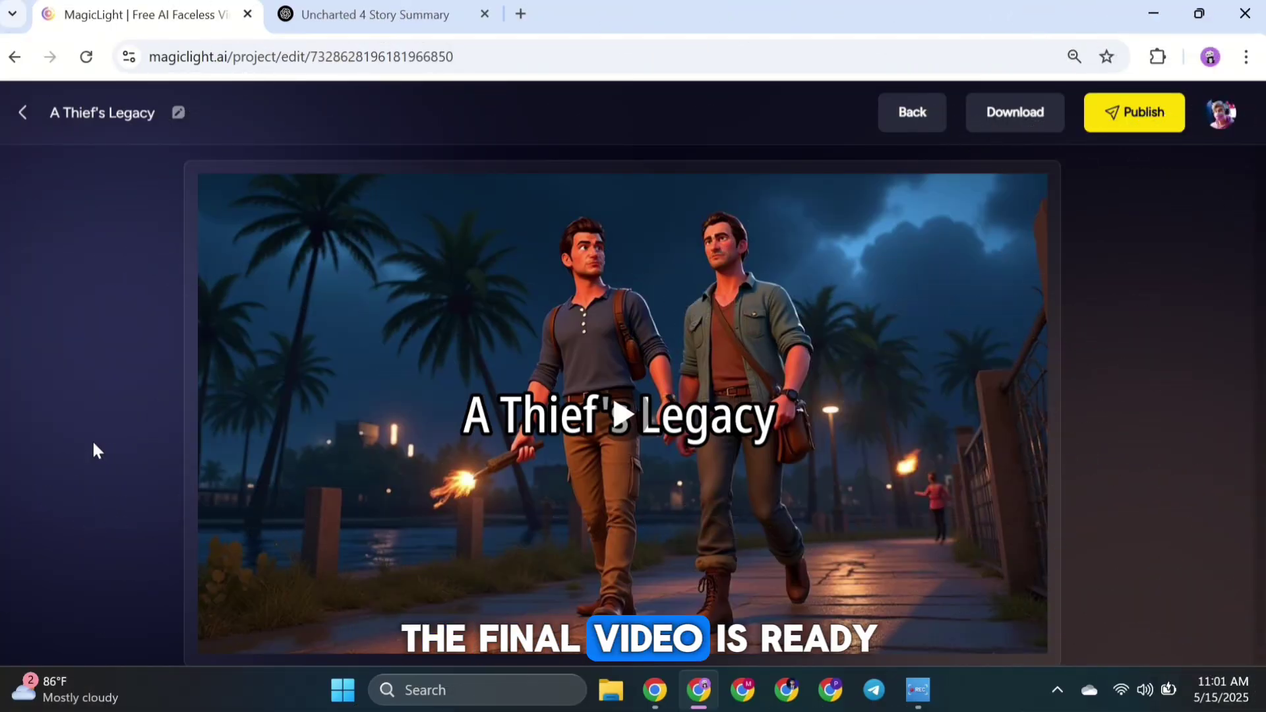
# Play the 16:45 A Thief's Legacy video, skip ahead, and reveal the video and 209-image download options.
pyautogui.click(624, 416)
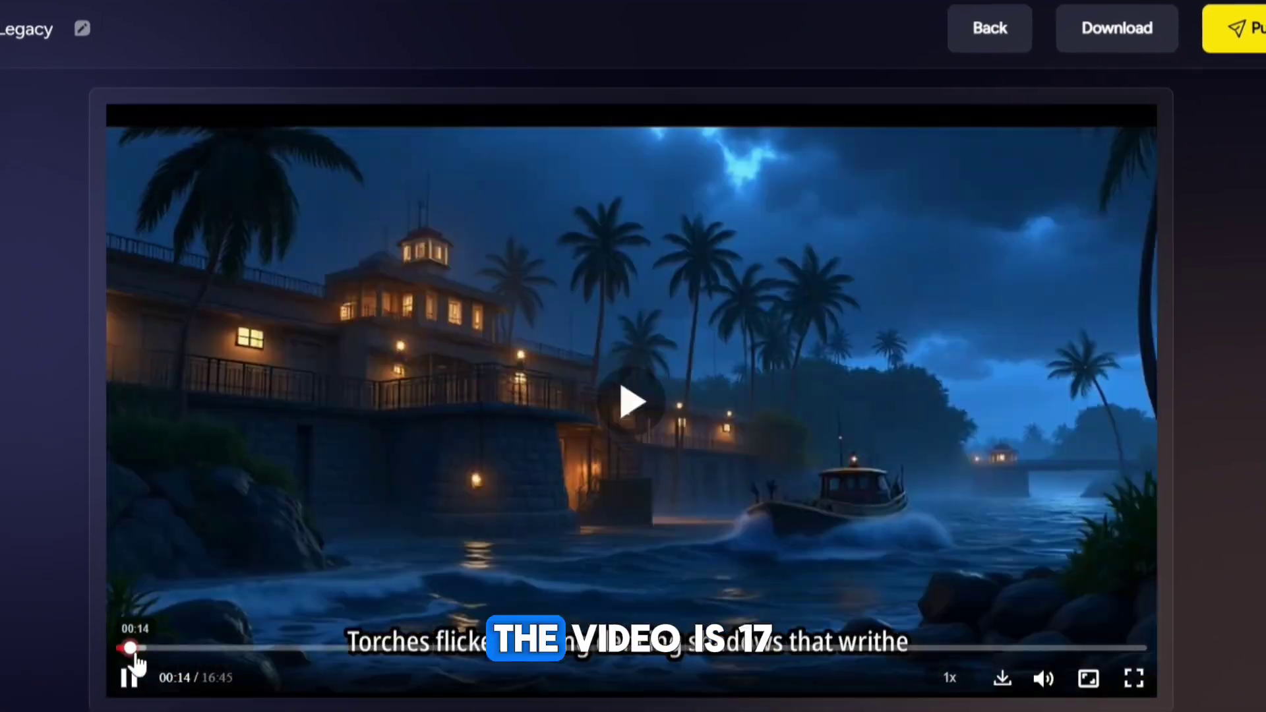
pyautogui.moveTo(130, 648); pyautogui.dragTo(617, 648)
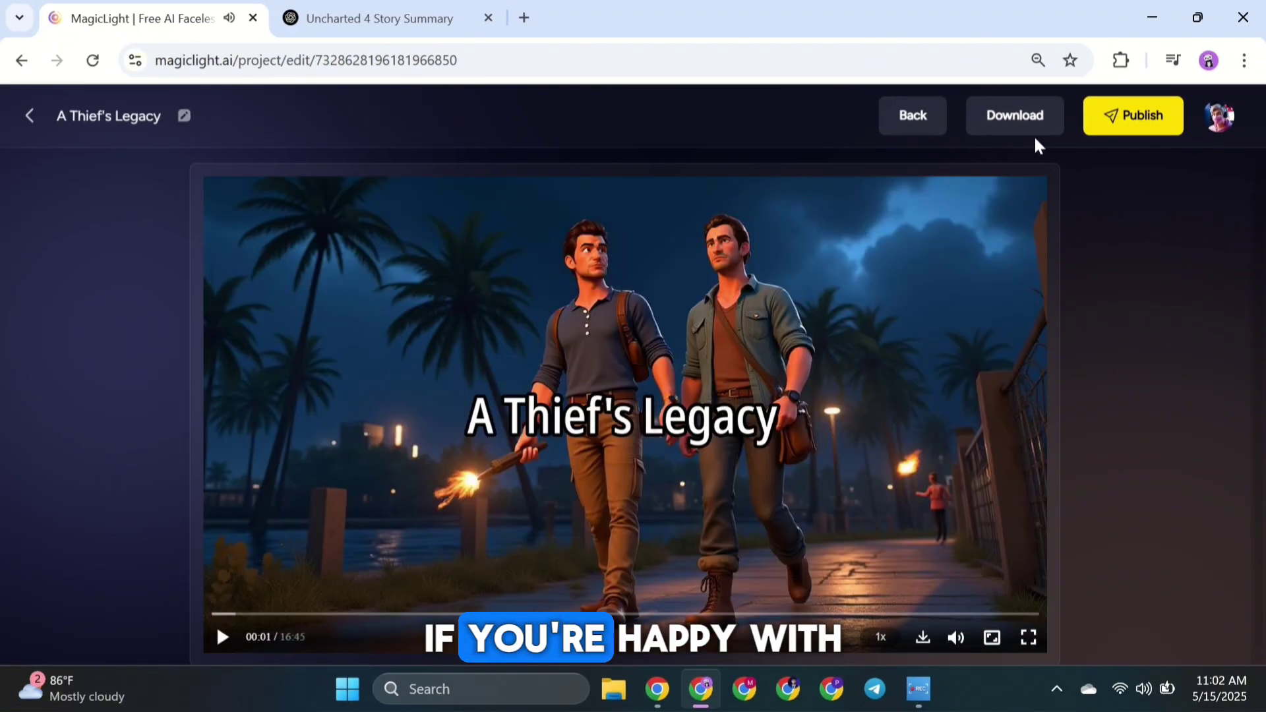
pyautogui.click(1117, 28)
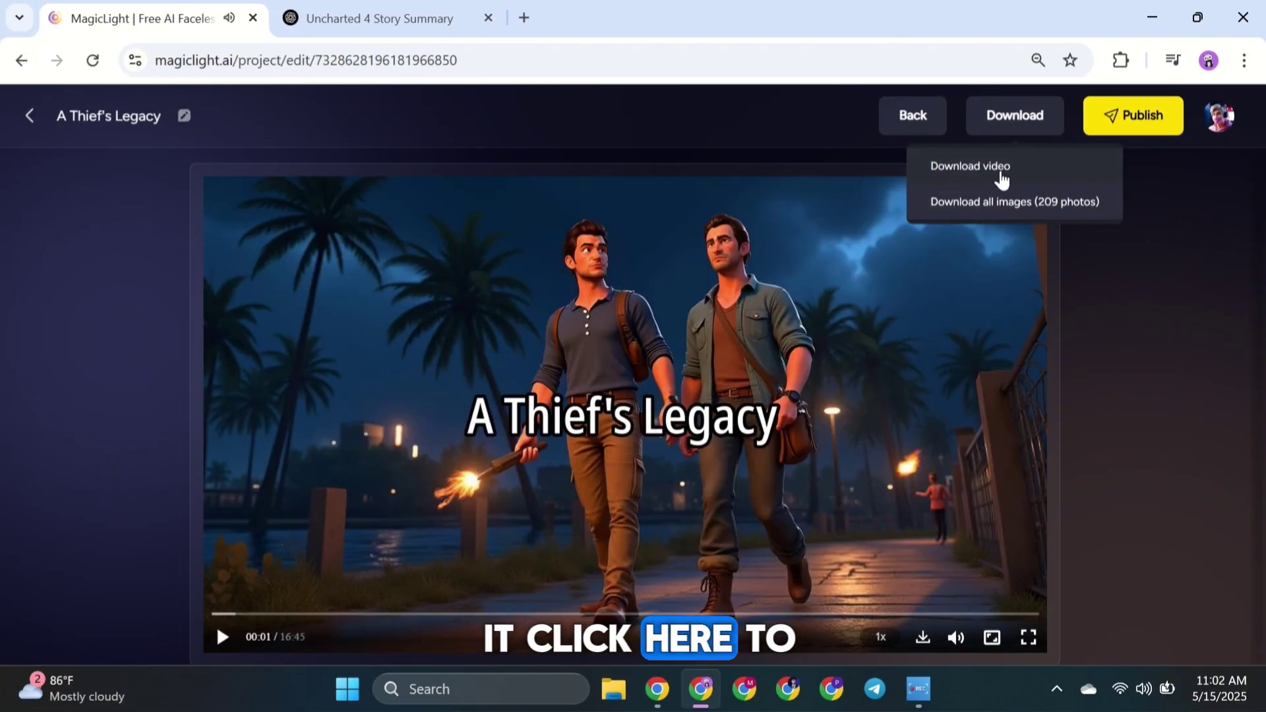